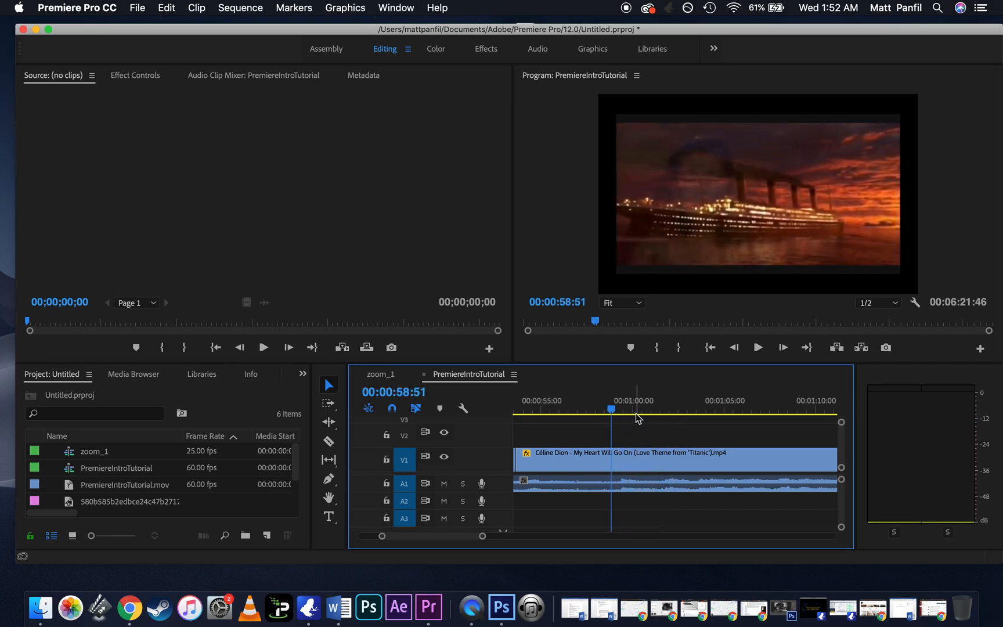
Step: Split the Titanic music video clip on V1 at 00:00:58:51 and at 00:01:00:46
click(634, 456)
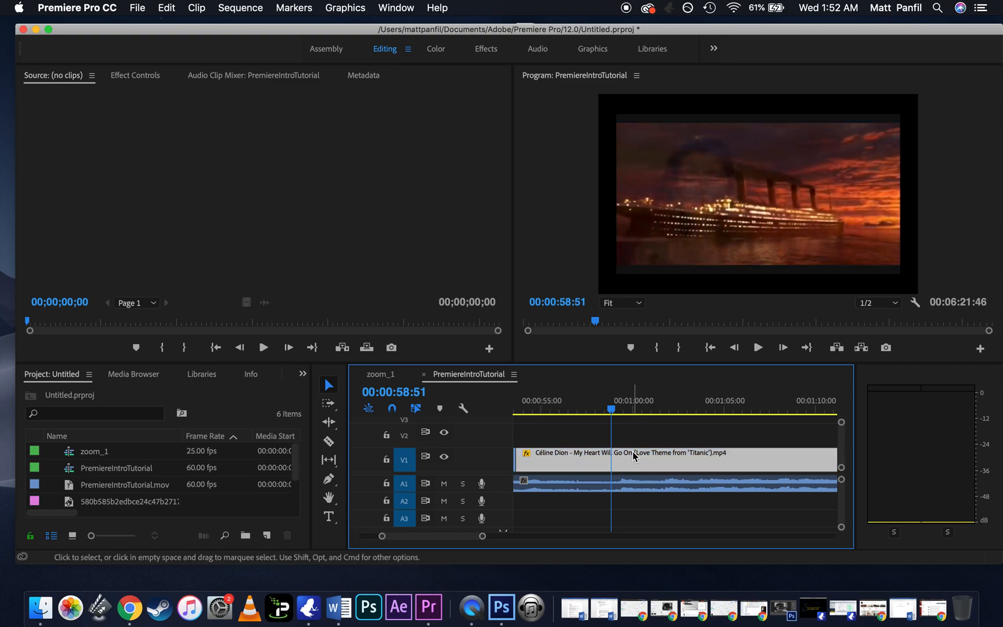
key(c)
click(611, 461)
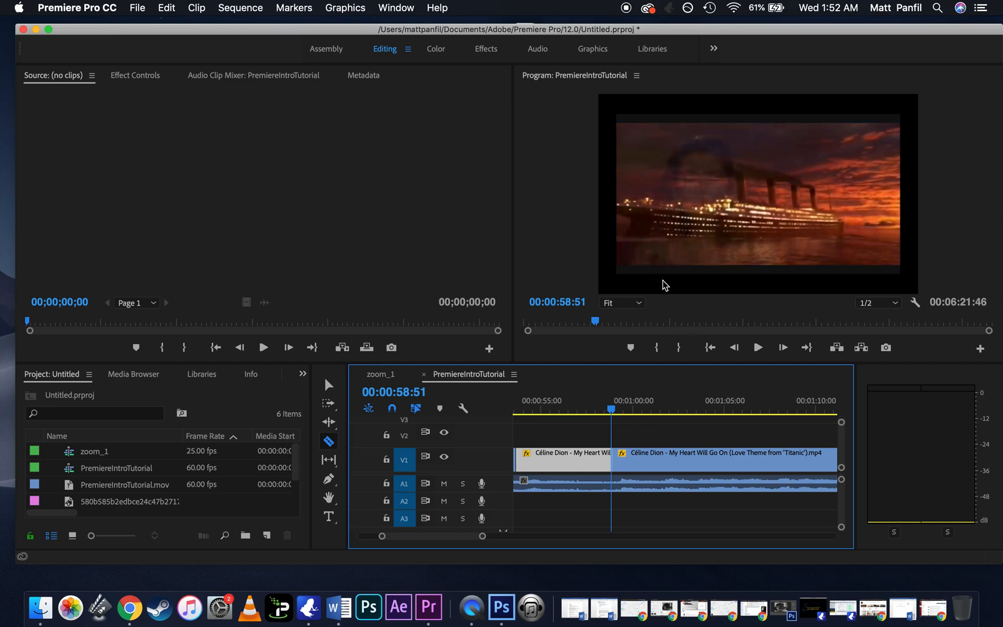
click(657, 409)
drag(657, 412, 647, 412)
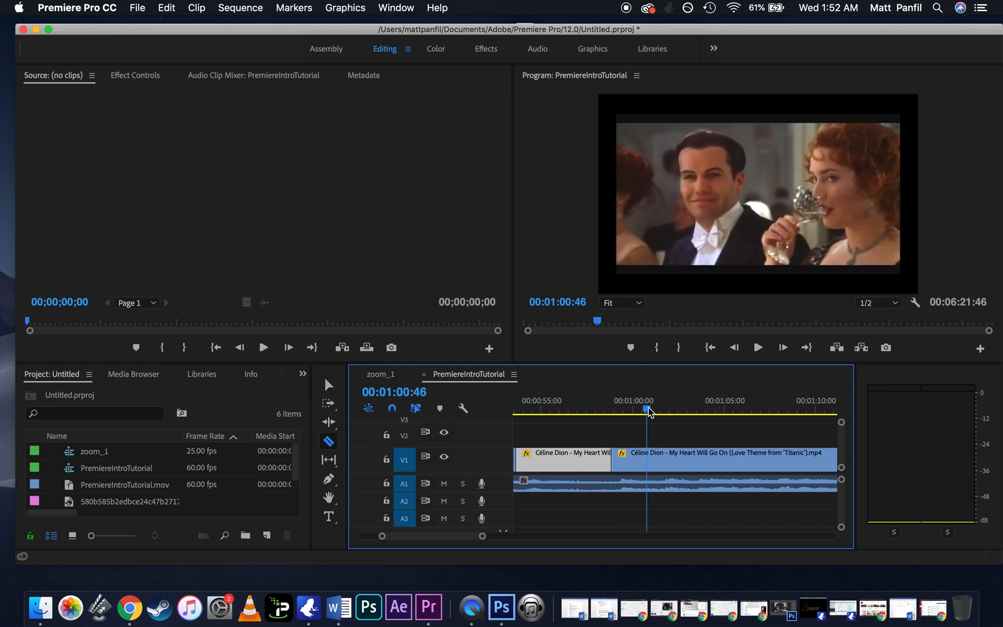
click(649, 462)
Step: Place the playhead at 00:00:59:44 and open the short segment between the two cuts in the Source monitor
click(627, 410)
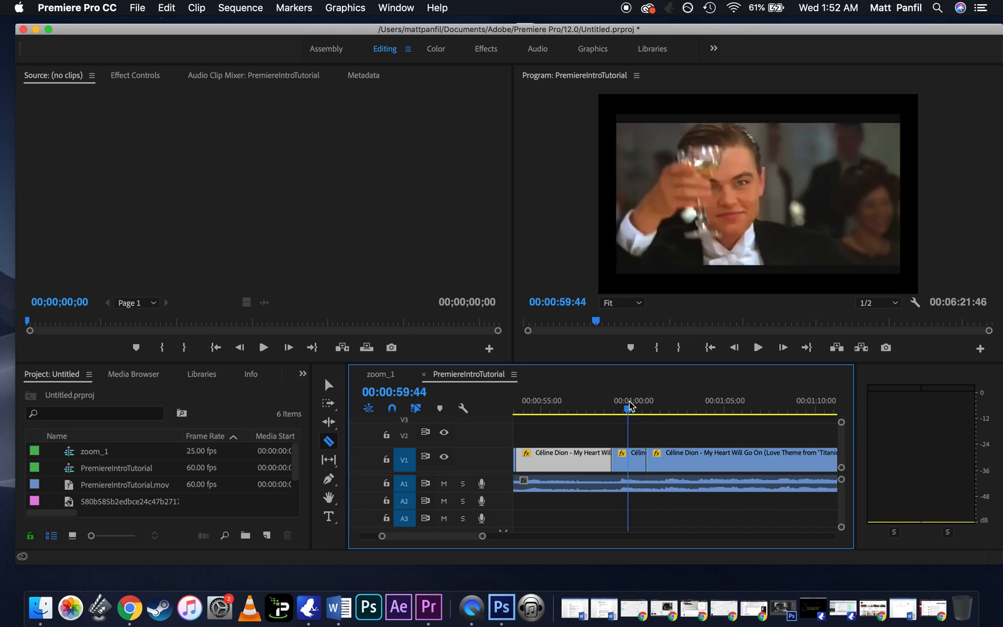
key(v)
click(630, 456)
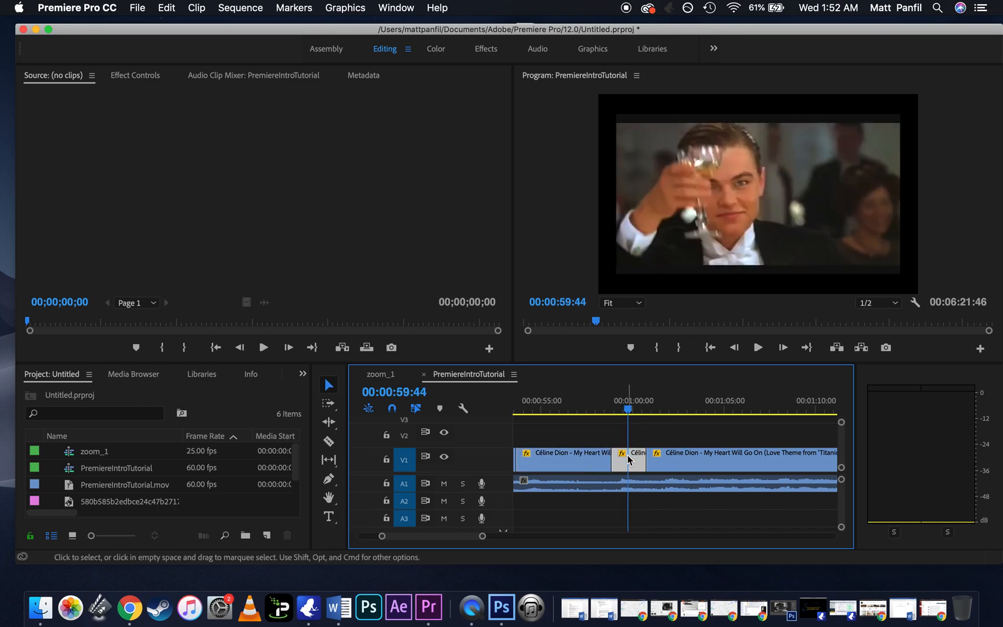
key(c)
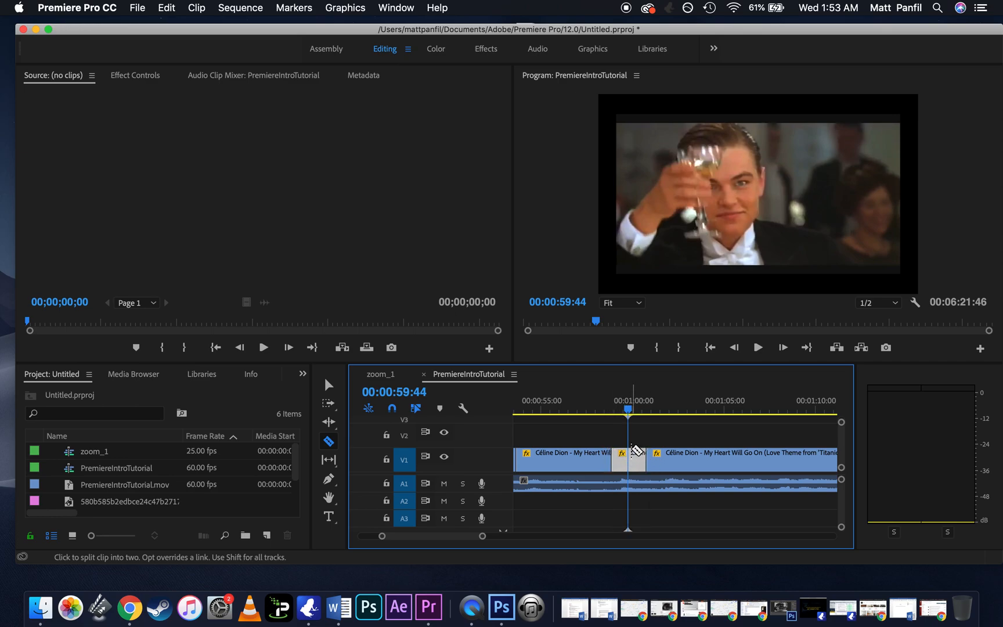
key(v)
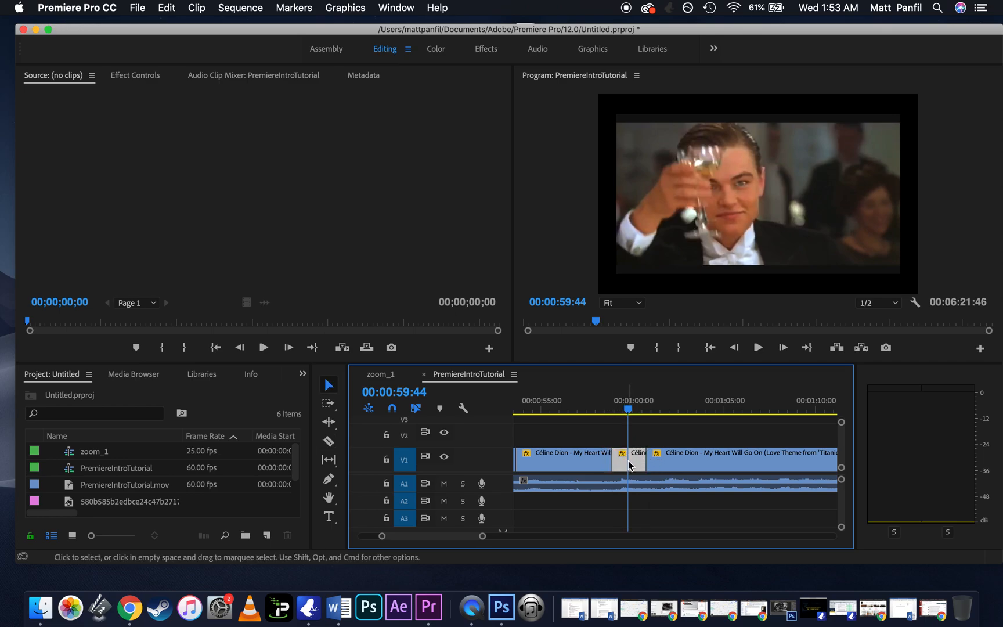
double_click(628, 465)
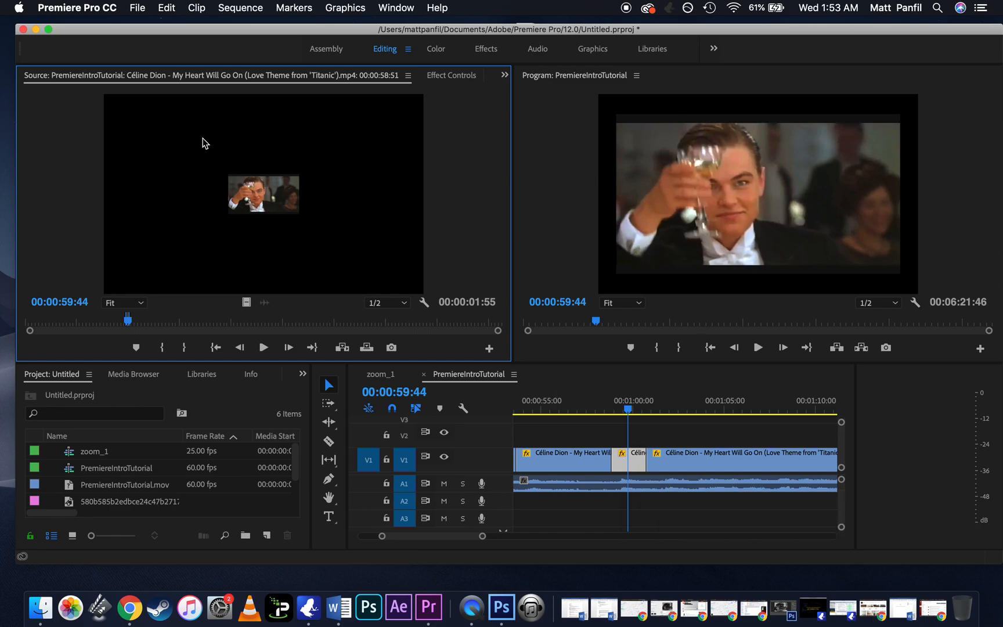
Step: Set the Source monitor's zoom level to 100%
click(396, 303)
click(142, 304)
click(142, 304)
click(130, 390)
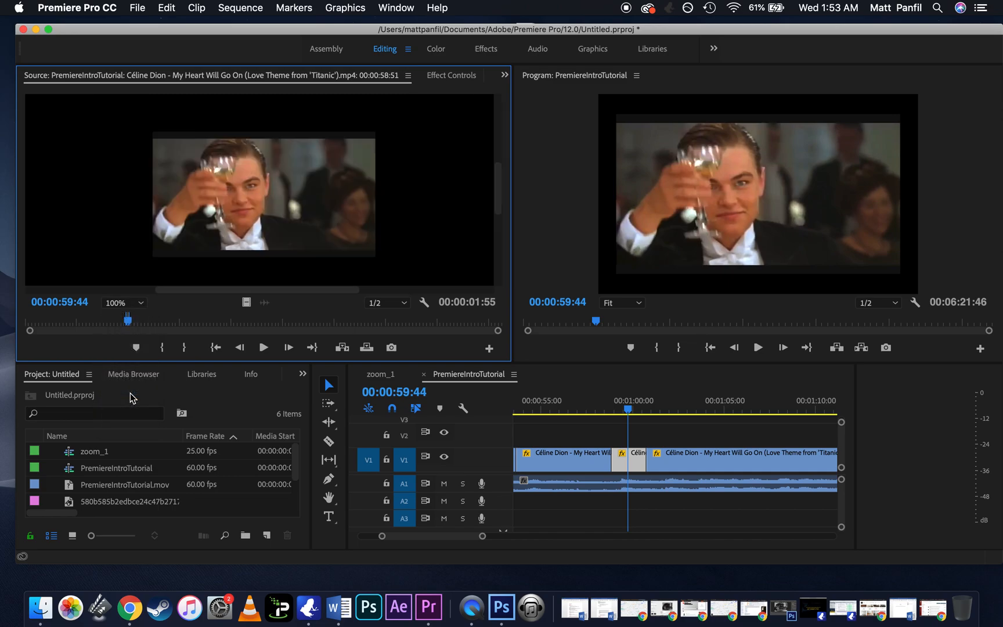
Step: Show the effect settings of the short segment as used in the PremiereIntroTutorial sequence
click(447, 76)
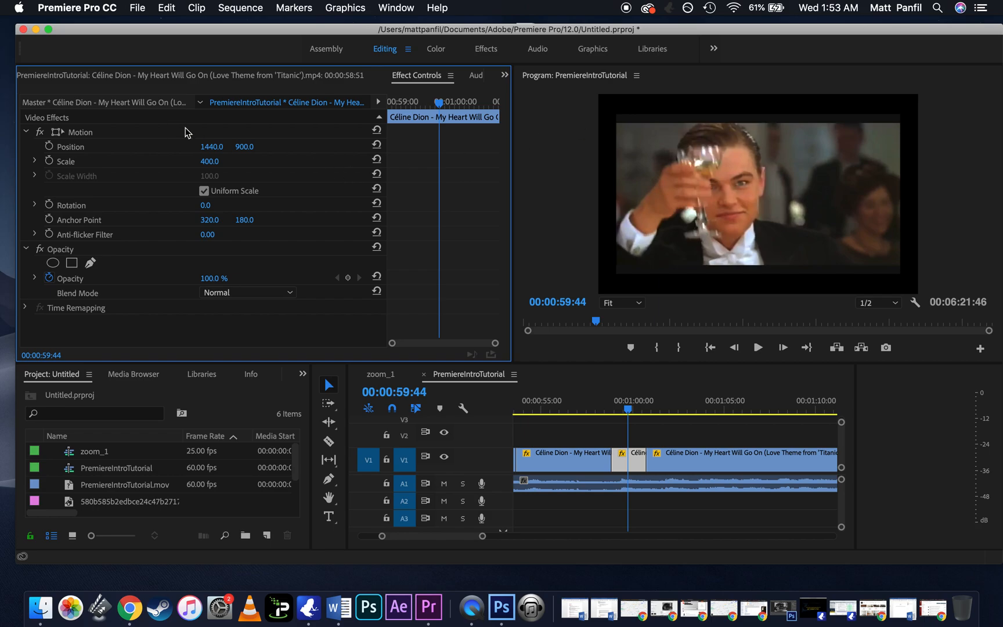
click(142, 103)
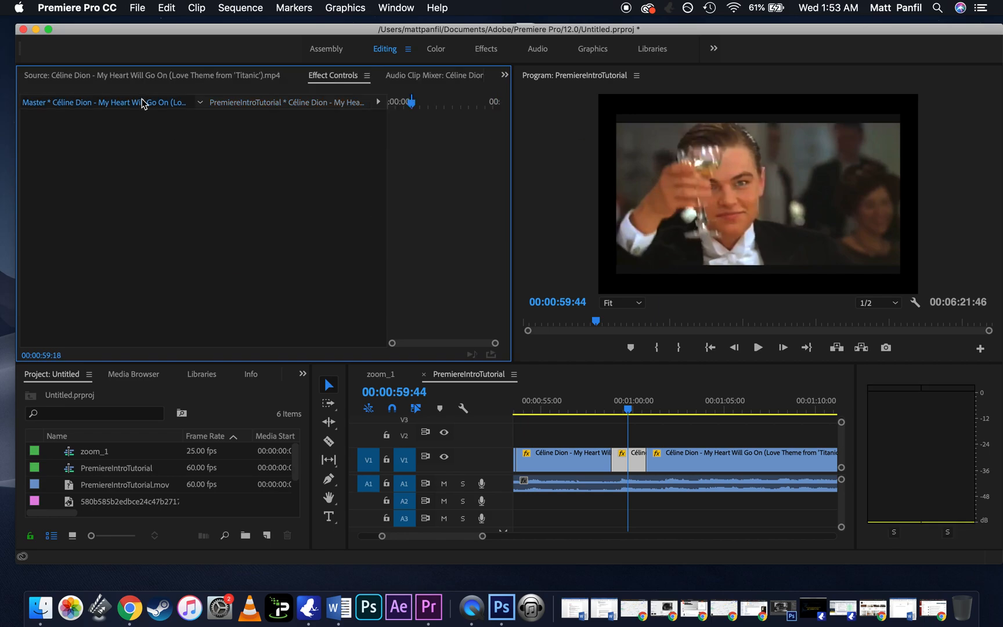
click(275, 108)
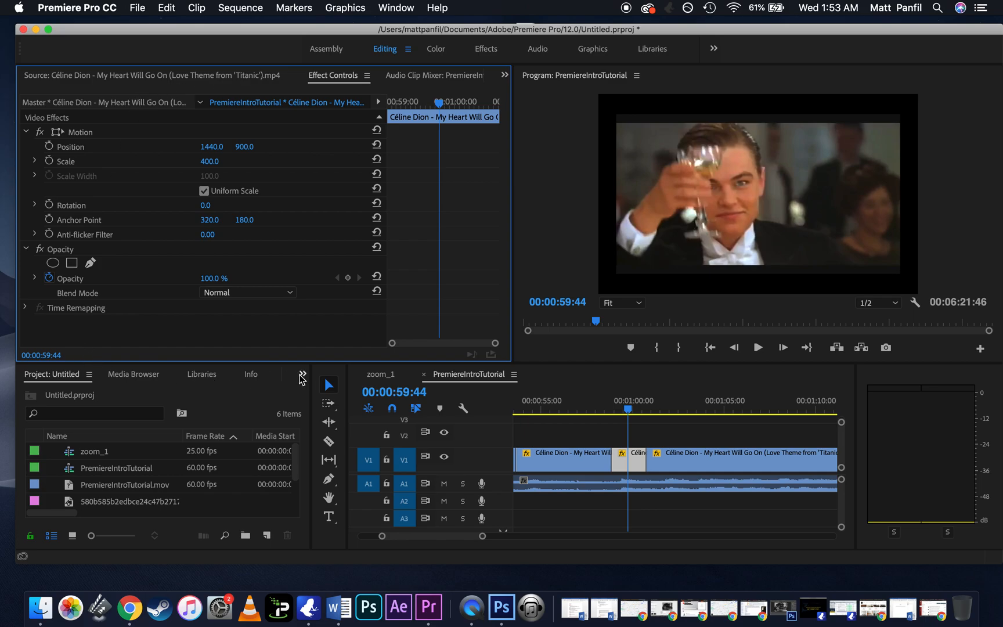
Step: Display the effects library and expand the Video Effects category
click(301, 375)
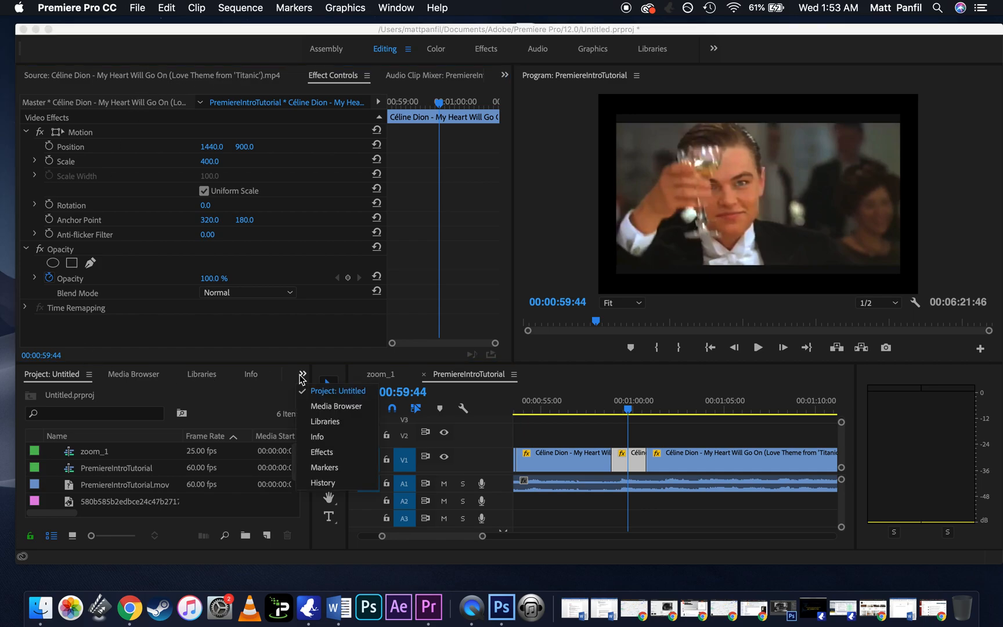
click(325, 452)
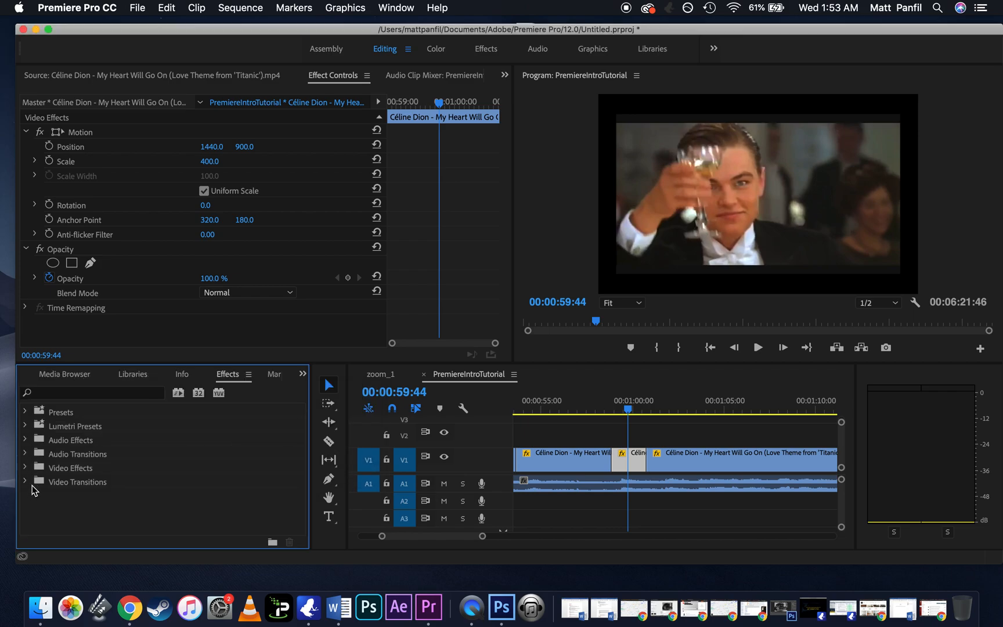
click(58, 469)
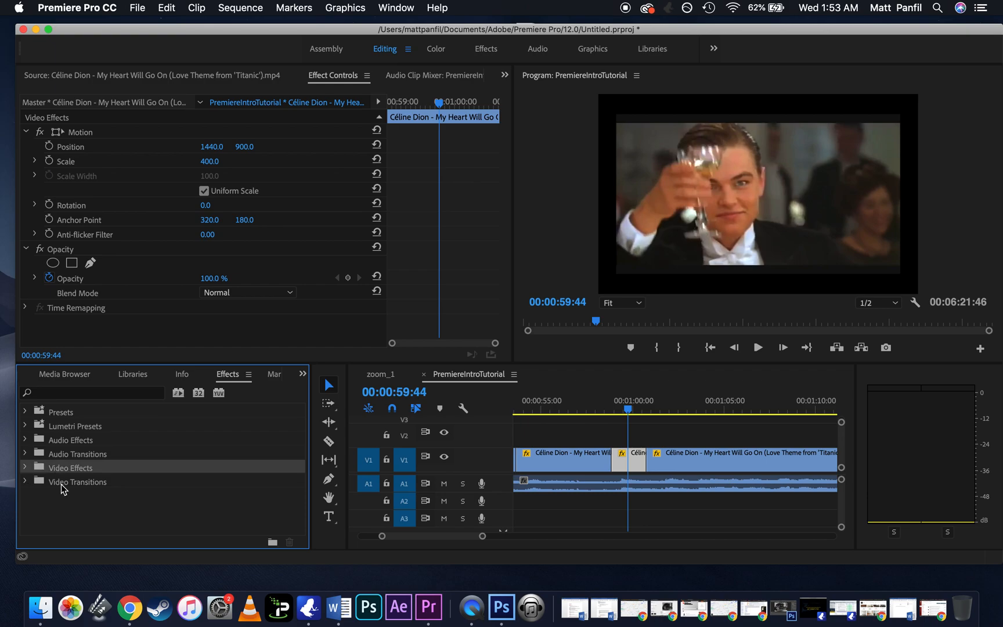
click(62, 485)
click(25, 471)
scroll(81, 467, down, 3)
scroll(81, 468, down, 1)
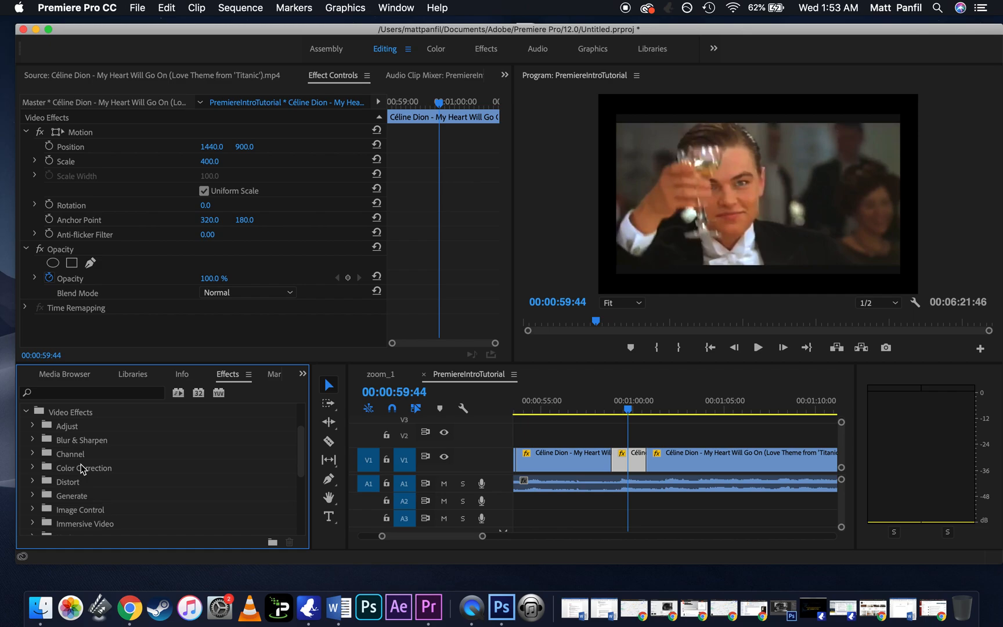
Step: Look through the effects in the Image Control group and collapse it again
click(33, 509)
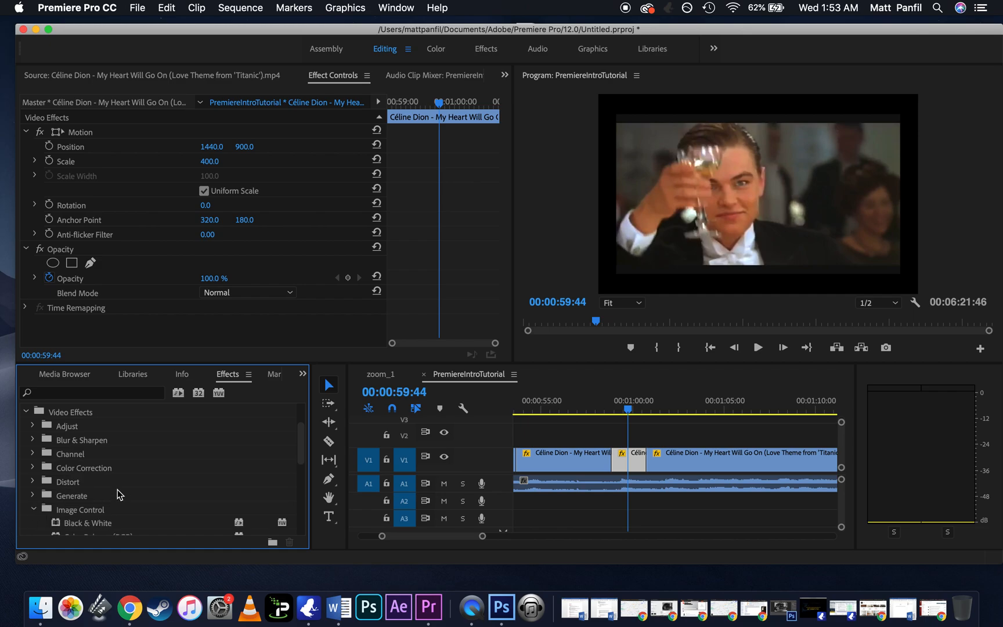
scroll(117, 489, down, 3)
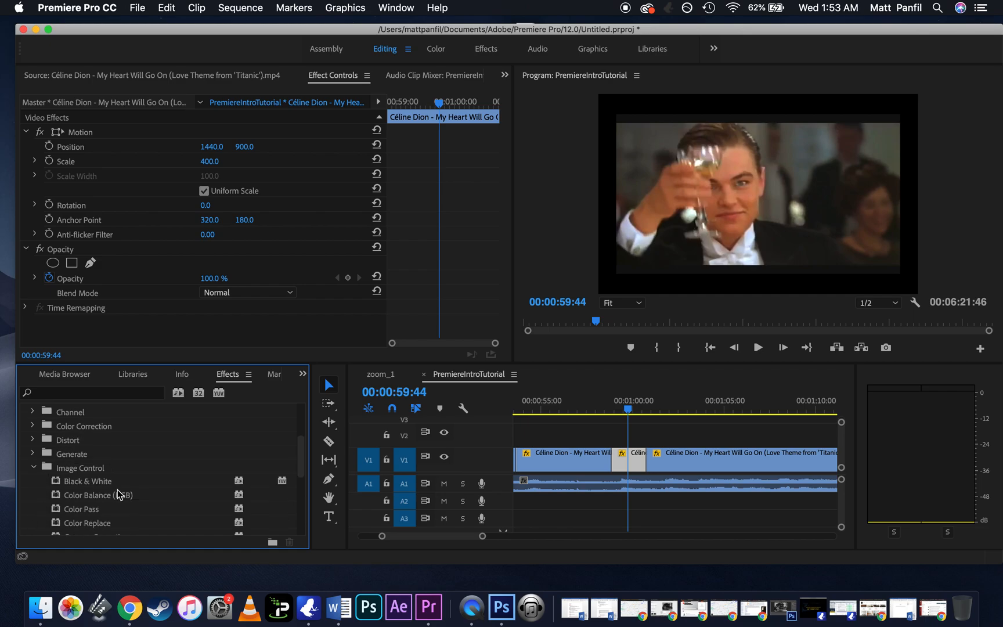
scroll(119, 494, down, 1)
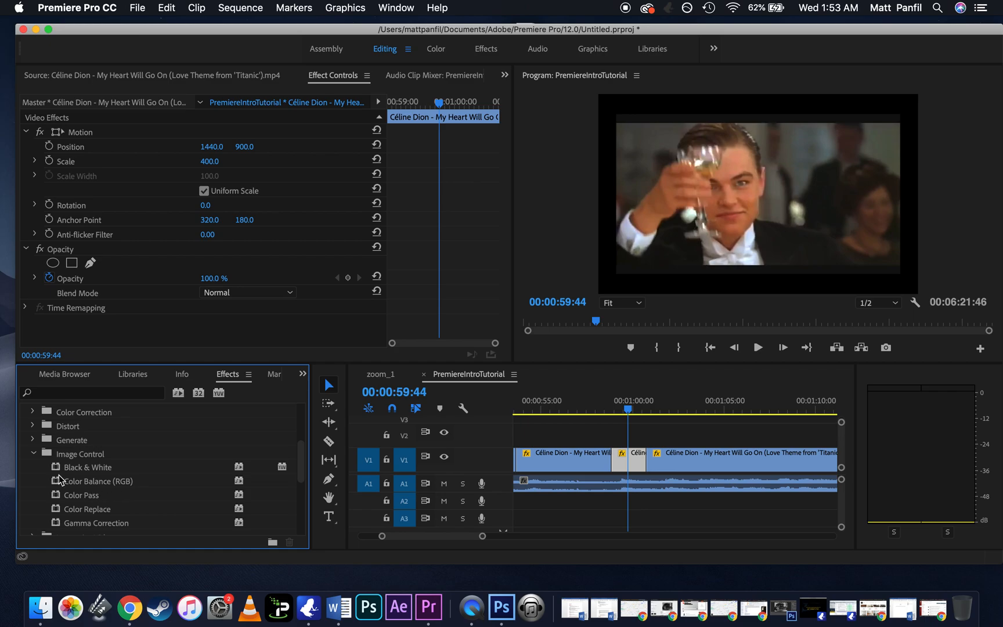
click(34, 454)
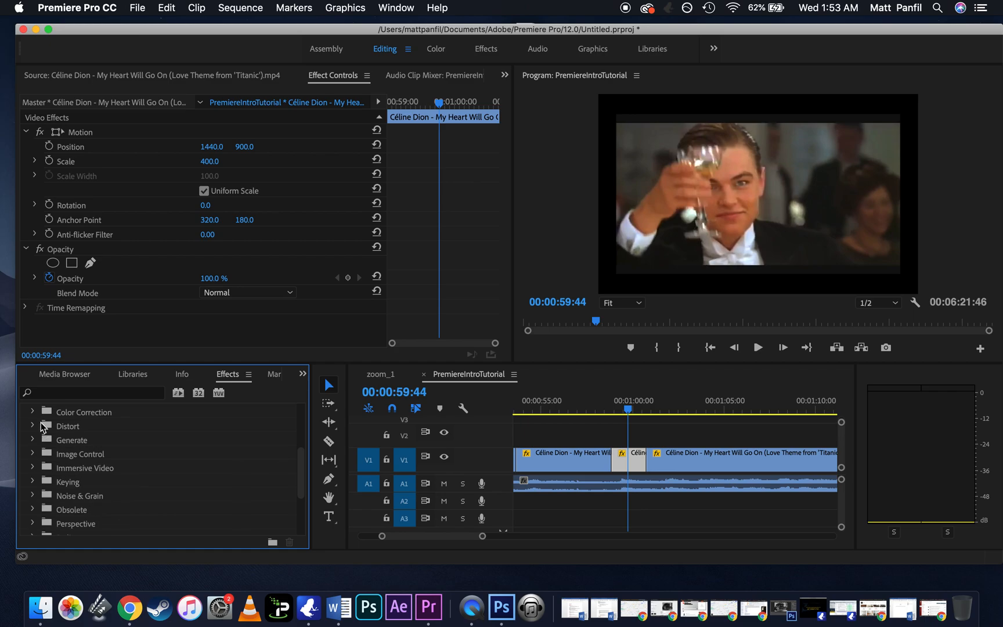
Step: Apply the Lens Distortion effect from the Distort group to the short middle segment on V1
click(41, 422)
click(37, 424)
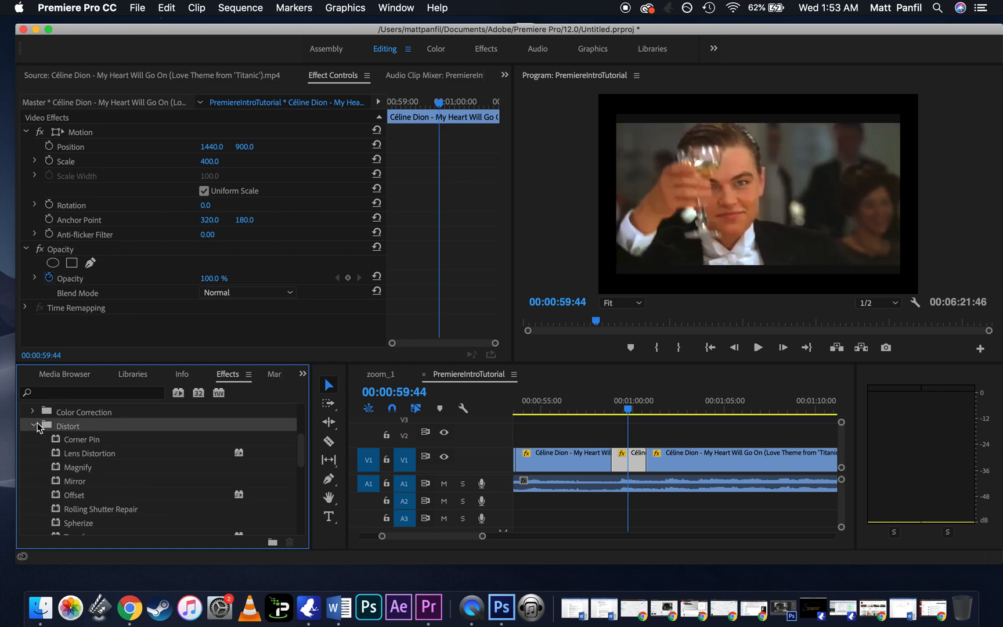
click(88, 454)
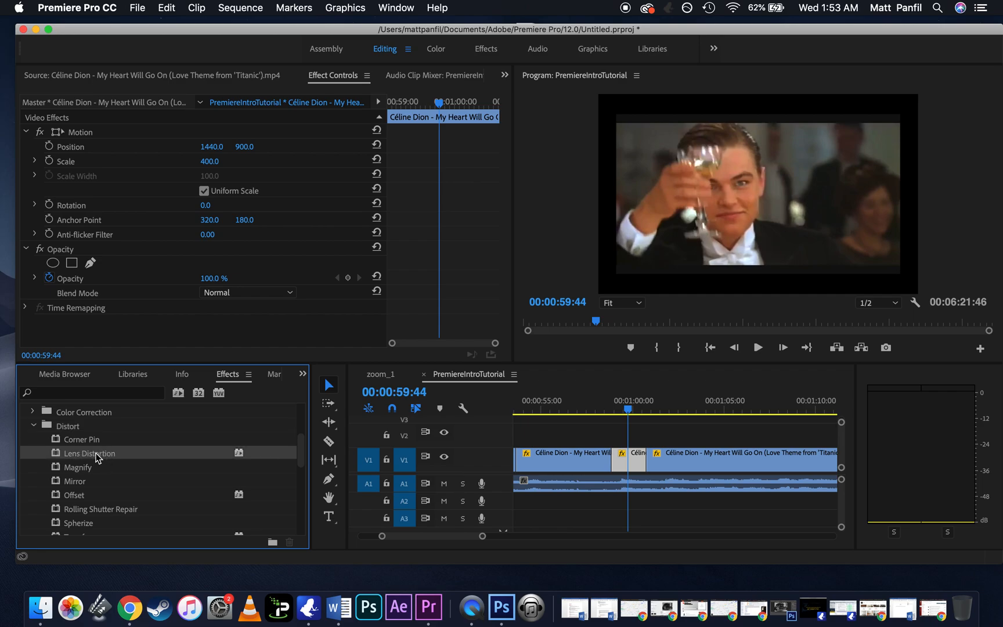
drag(86, 454, 638, 461)
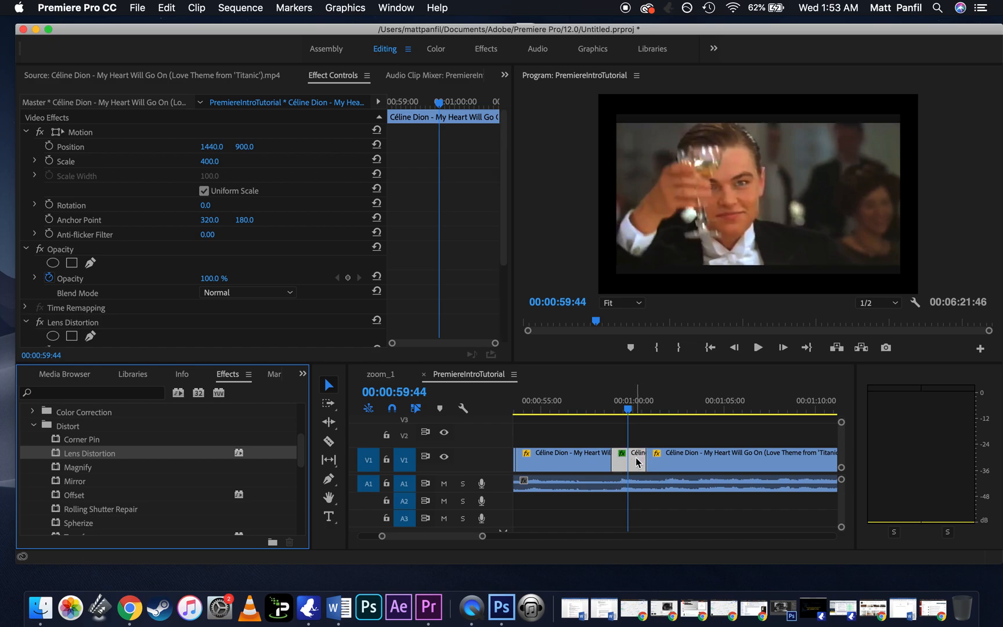
Step: Expand the Lens Distortion Curvature setting and lower its value to -30
scroll(421, 200, down, 2)
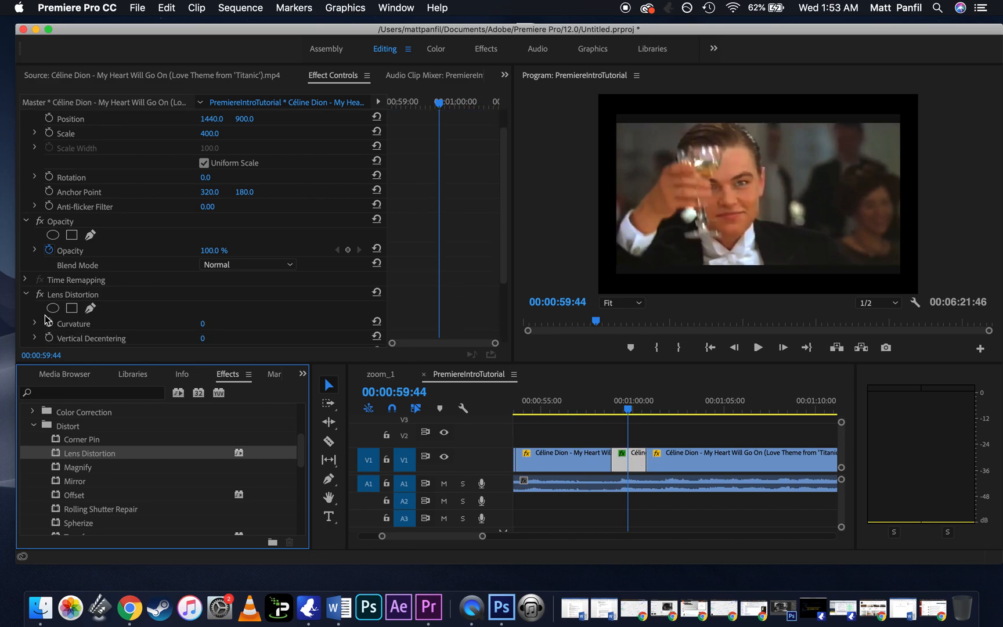
click(64, 297)
scroll(117, 288, up, 2)
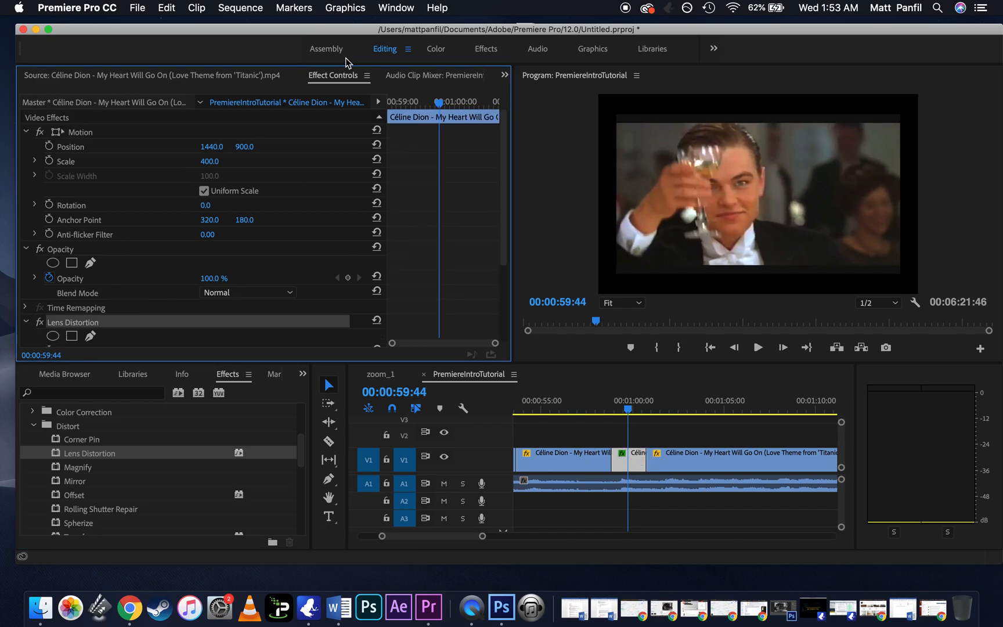
scroll(62, 251, down, 8)
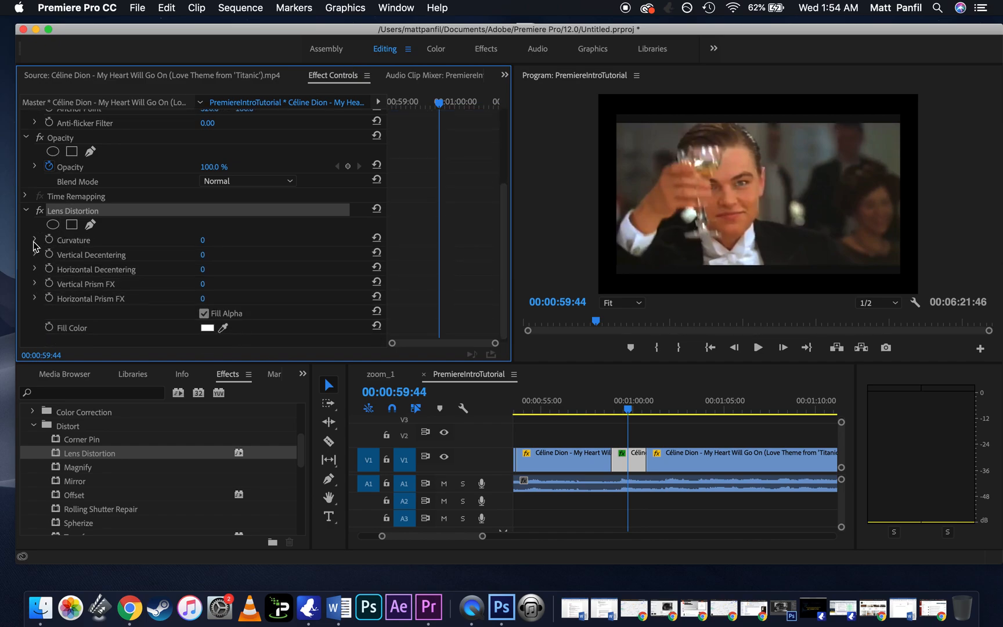
click(35, 240)
drag(204, 265, 154, 268)
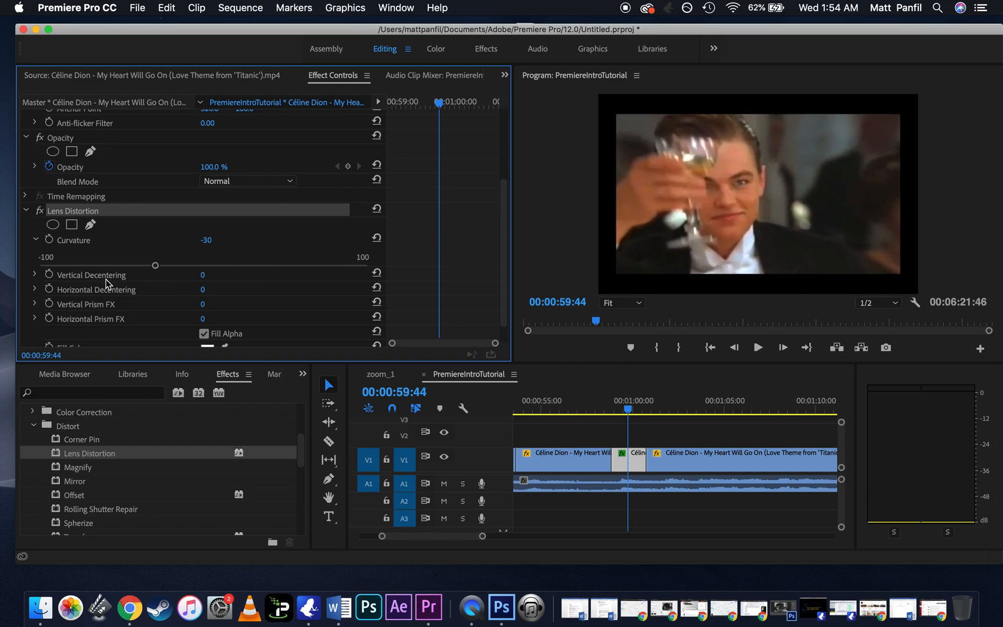
Step: Set the Lens Distortion Horizontal Decentering to -5
scroll(105, 279, down, 2)
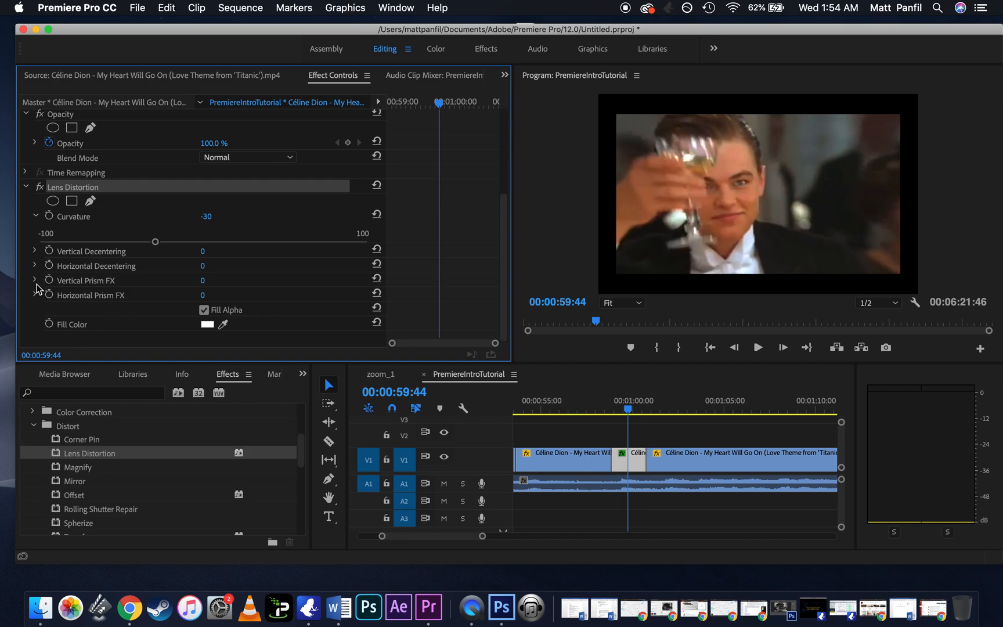
click(35, 265)
click(152, 292)
drag(151, 291, 195, 292)
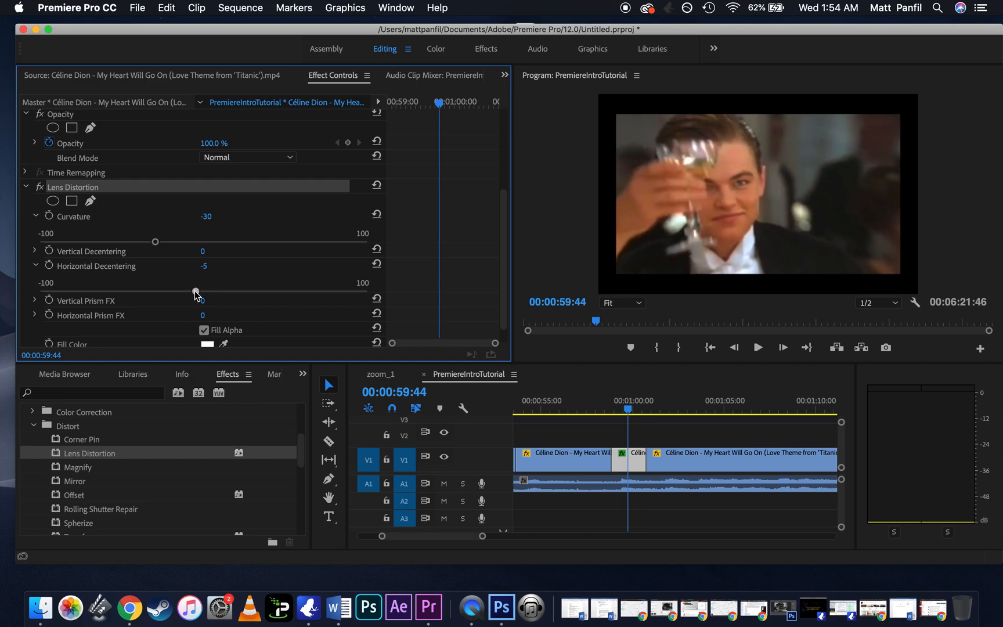
click(36, 266)
Step: Set the Lens Distortion Curvature to -40 and play back the segment from 00:00:59:12
drag(155, 241, 150, 244)
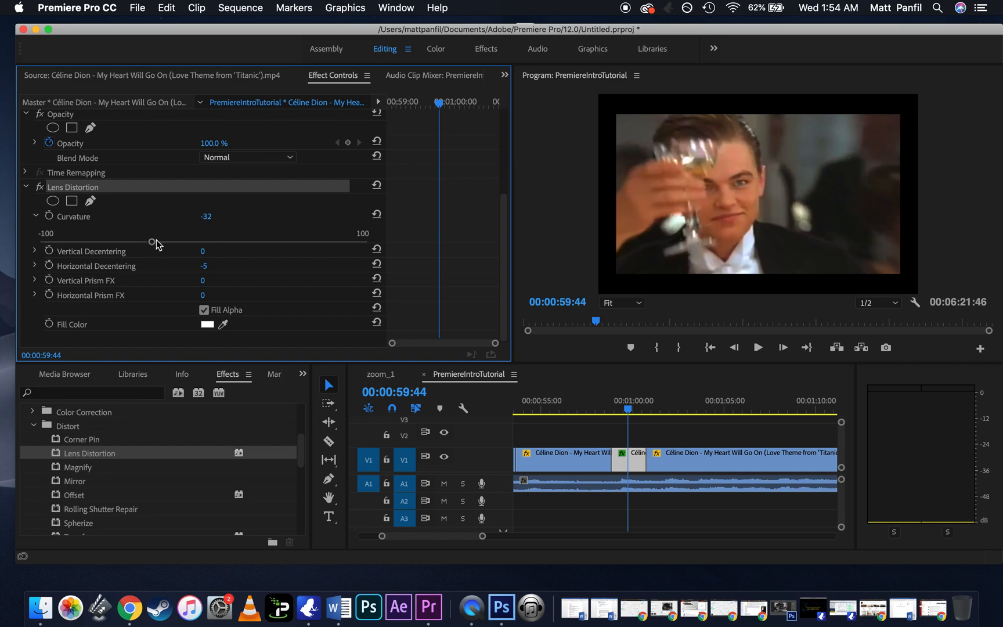
mouse_move(156, 240)
mouse_down()
mouse_move(171, 248)
mouse_move(136, 248)
mouse_up()
click(618, 408)
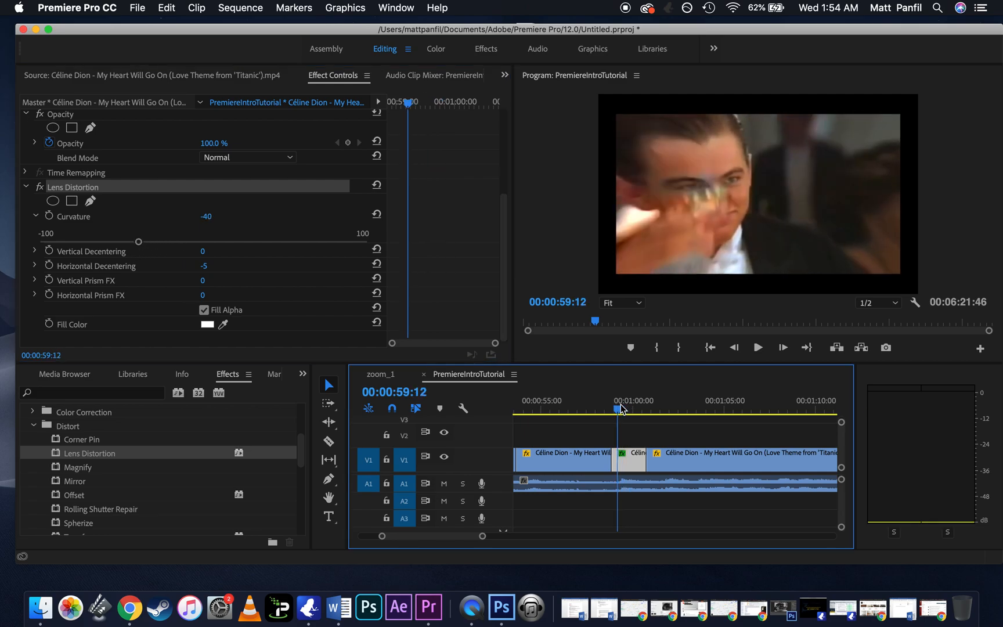
key(space)
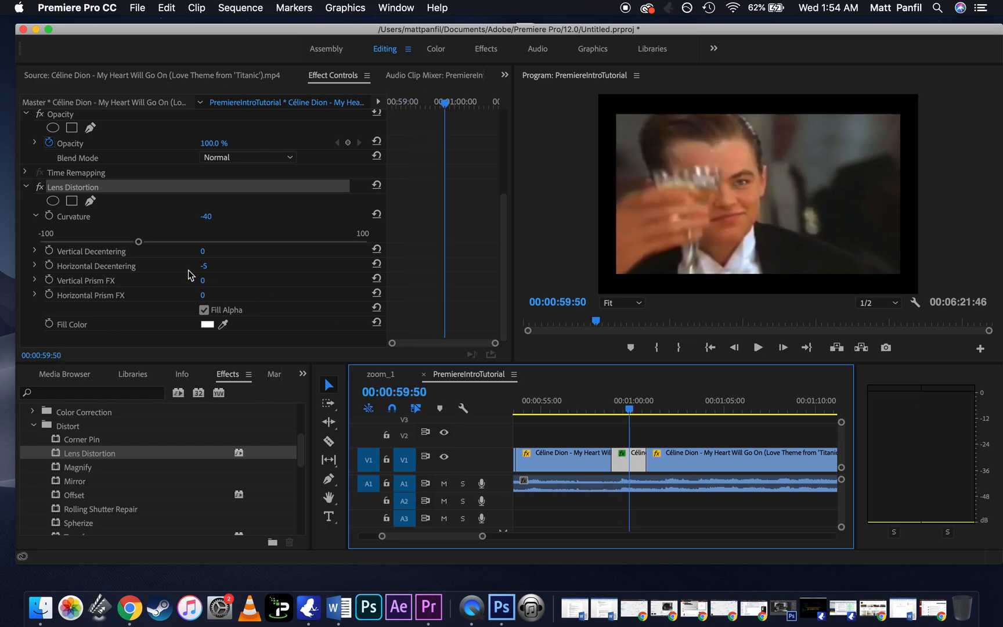
Step: Turn on Lens Distortion Curvature keyframing at 00:00:59:50 and add another Curvature keyframe at 00:00:59:12
click(49, 217)
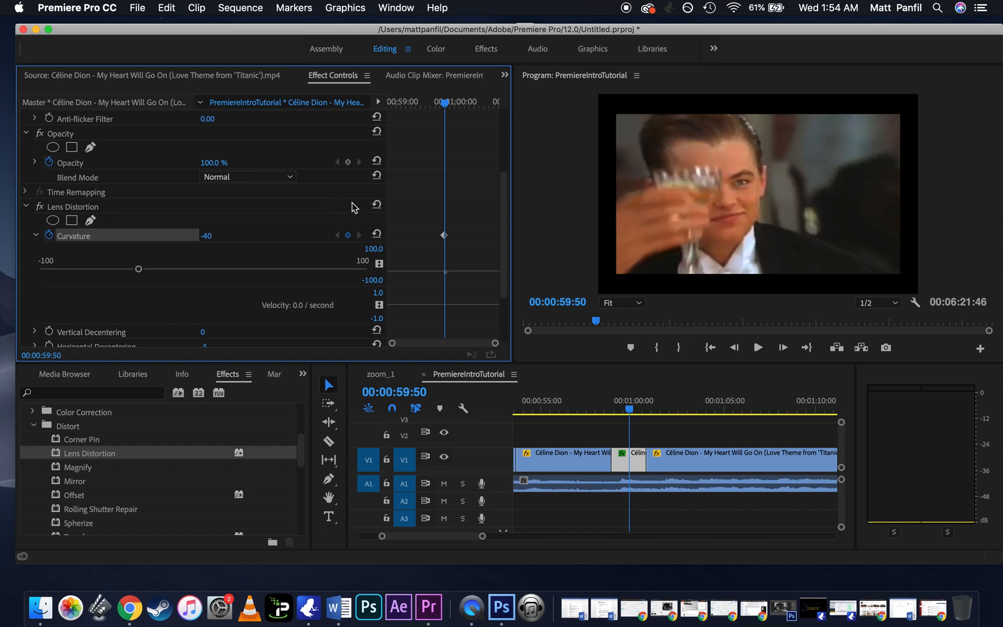
click(621, 413)
drag(621, 414, 618, 415)
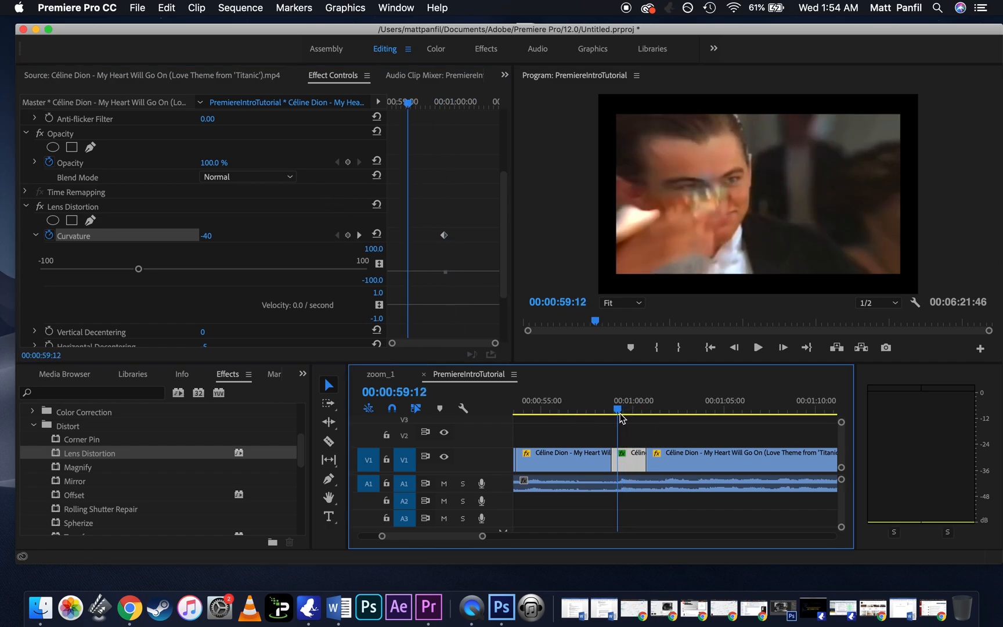
click(346, 236)
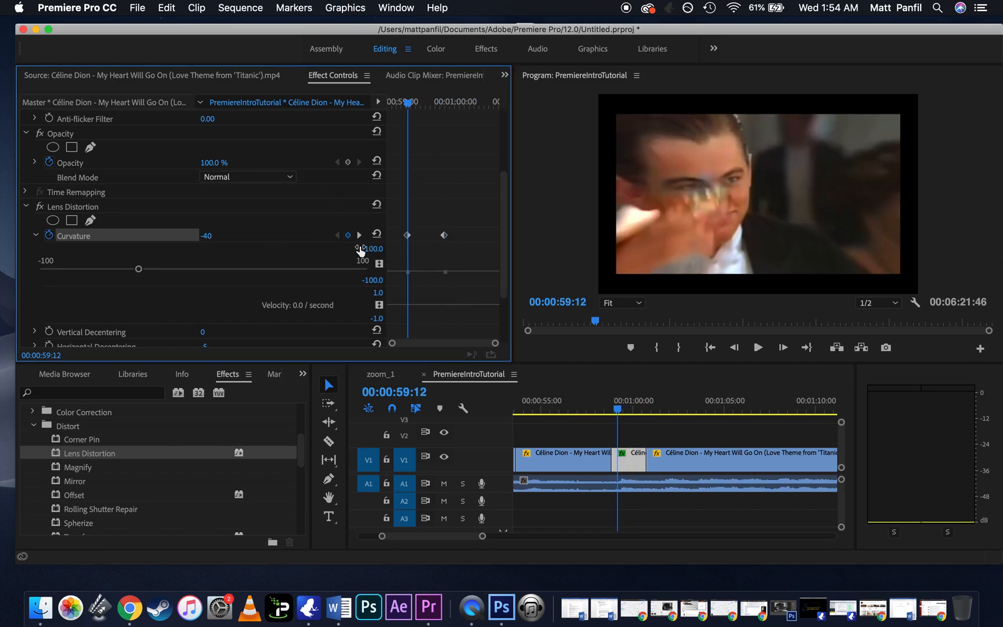
Step: Add a Curvature keyframe at 00:01:00:23 with its value raised to -5, and play back the segment
drag(627, 414, 642, 410)
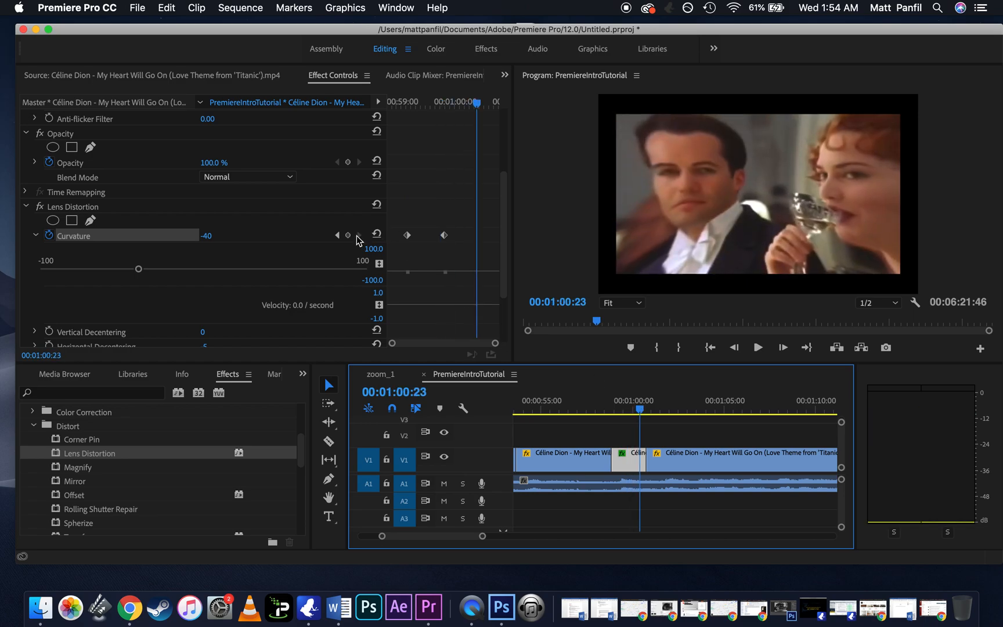
click(348, 237)
drag(139, 270, 181, 273)
click(207, 235)
drag(187, 265, 196, 270)
drag(633, 413, 619, 413)
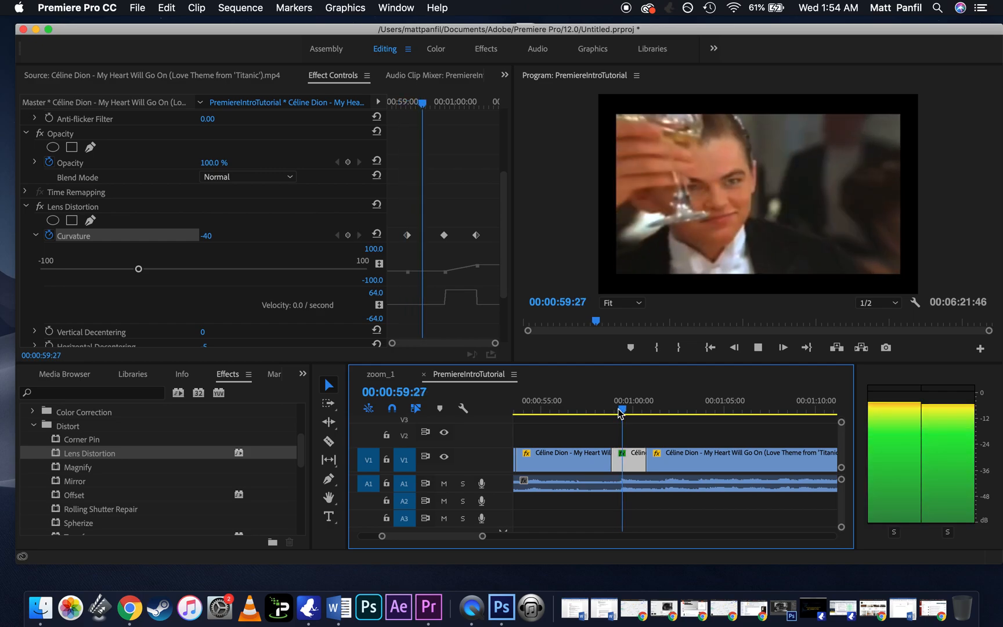
key(space)
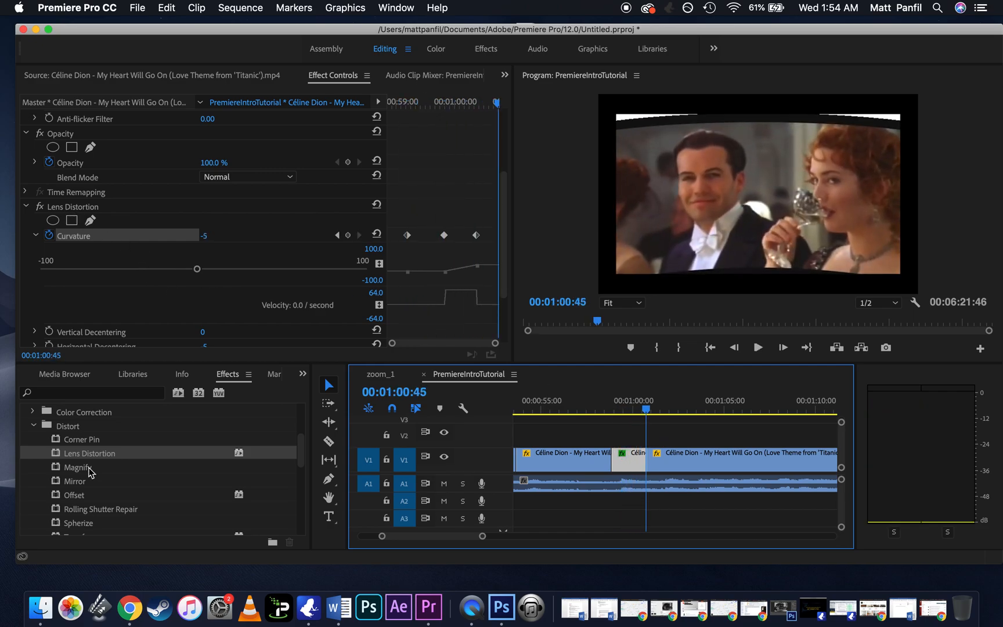
Step: Delete the Lens Distortion effect from the short segment and check the frame at 00:00:59:42
click(72, 205)
key(Delete)
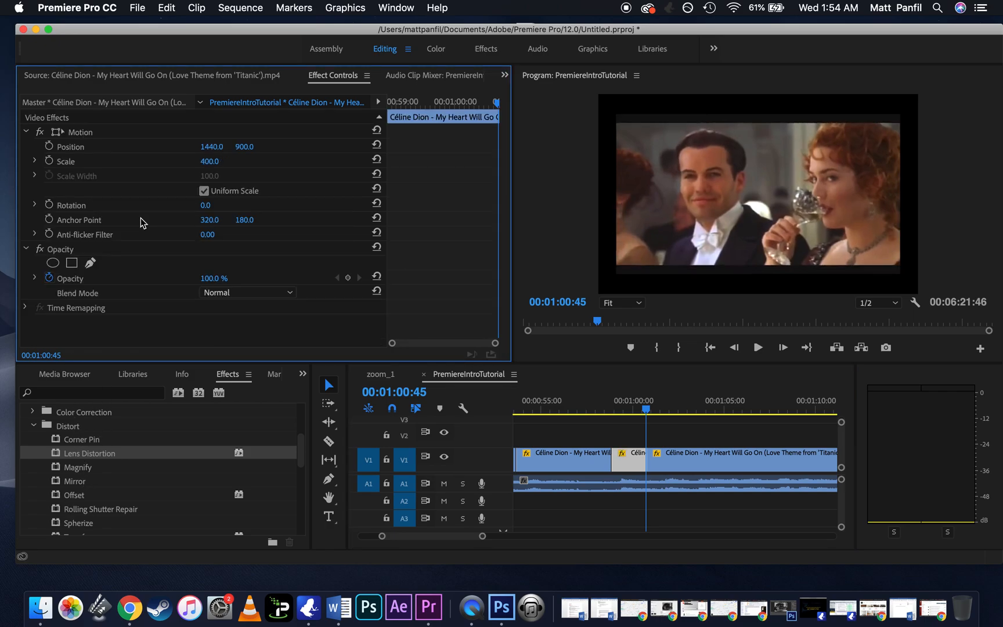
drag(641, 411, 630, 411)
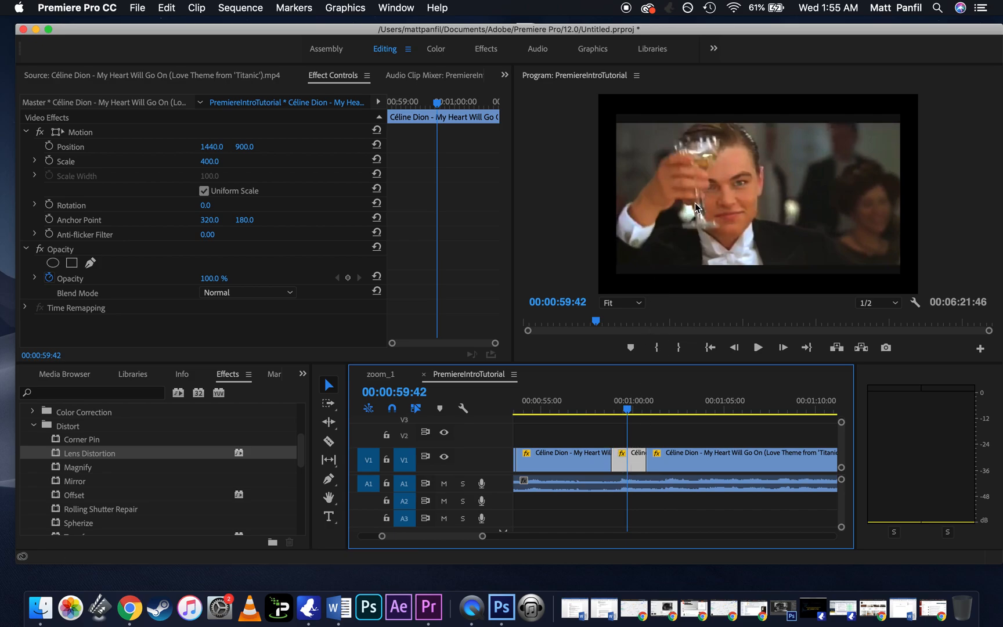
Step: Move the long clip following the short segment to a later time on V1, leaving a gap between them
key(minus)
key(minus)
scroll(661, 441, right, 4)
click(624, 460)
drag(623, 459, 706, 461)
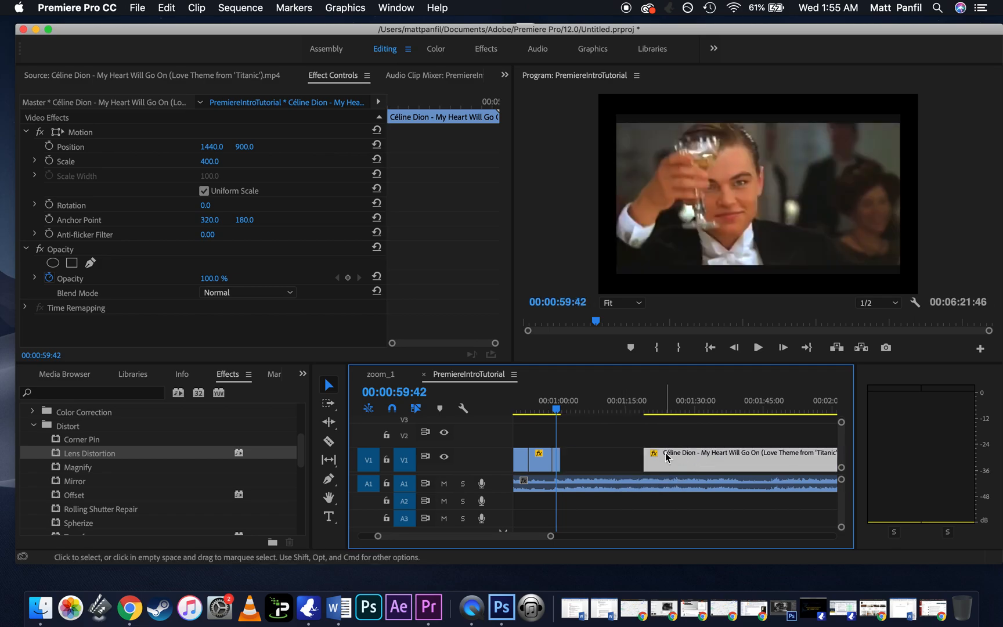
Step: Set the clip speed of the short segment on V1 to 40%
double_click(556, 468)
click(196, 7)
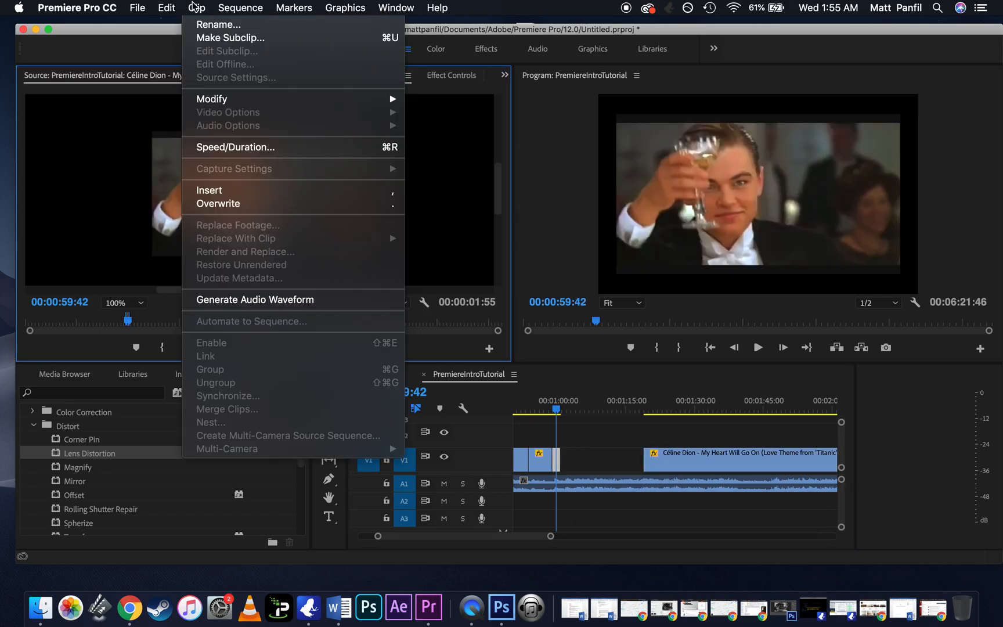
click(227, 148)
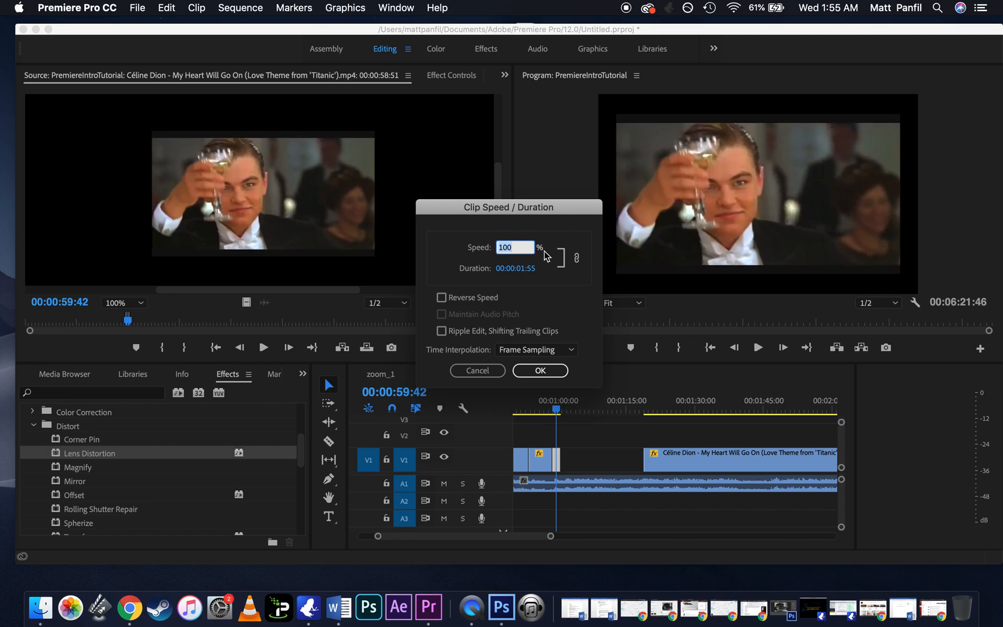
text(40)
click(540, 370)
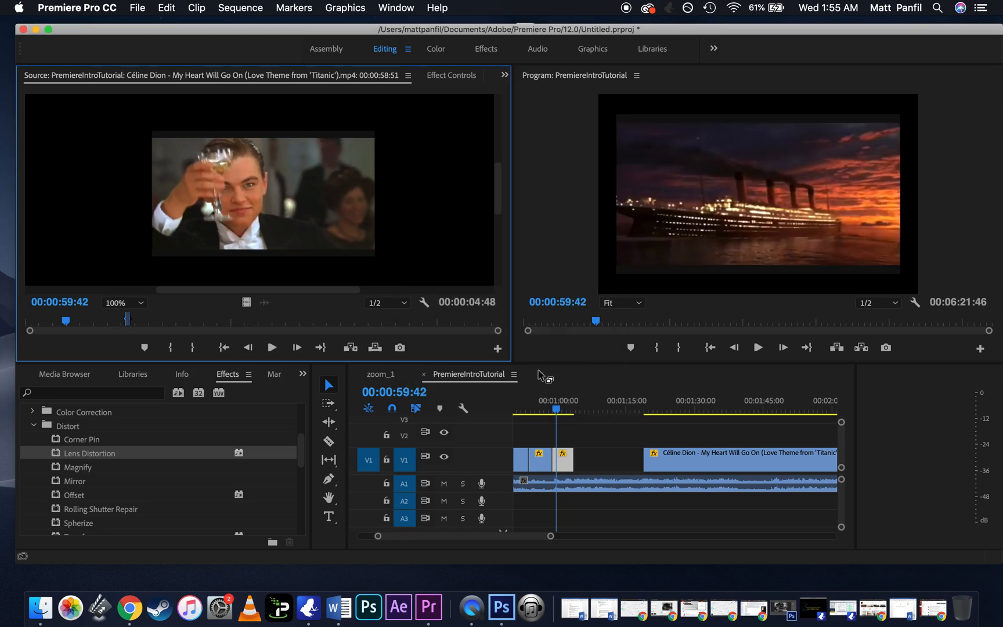
Step: Play back the slowed segment on V1 from near its start
click(561, 407)
key(equal)
key(equal)
drag(680, 408, 641, 413)
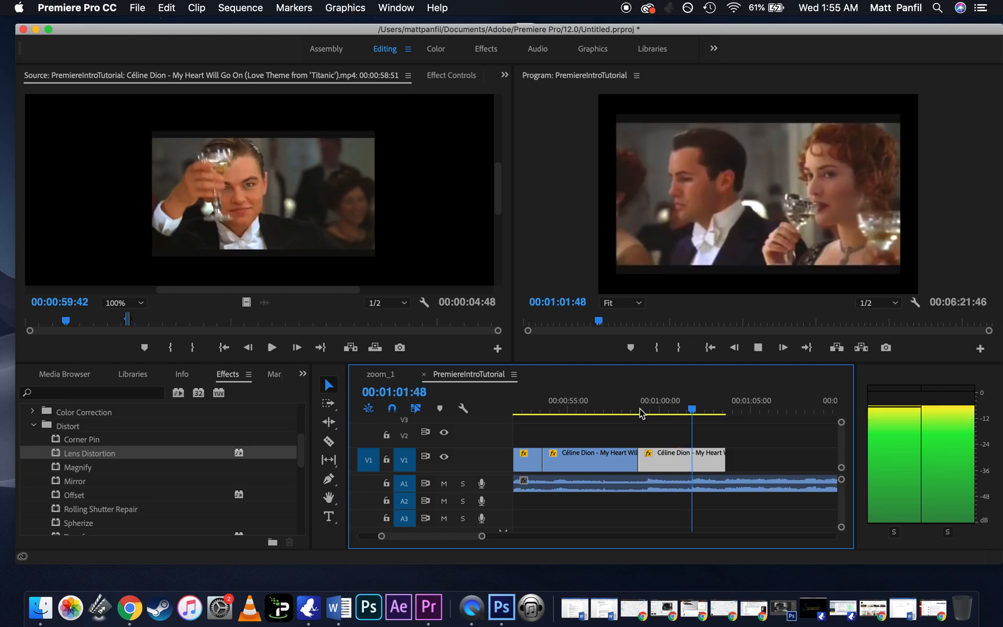
key(space)
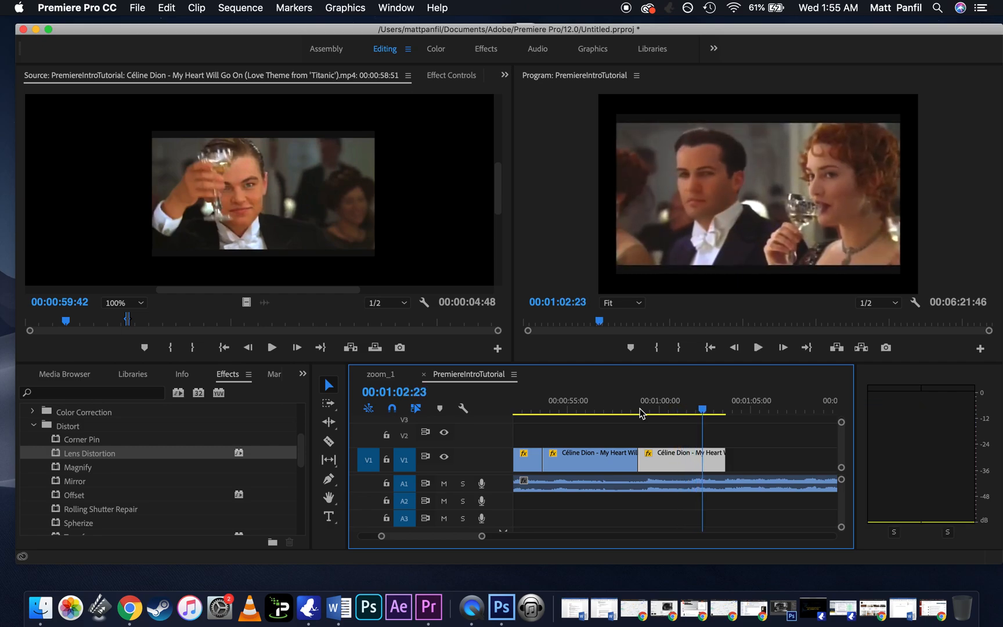
Step: Mute audio track A1 and play the slowed segment again from 00:00:59:28 to 00:01:00:27
click(444, 484)
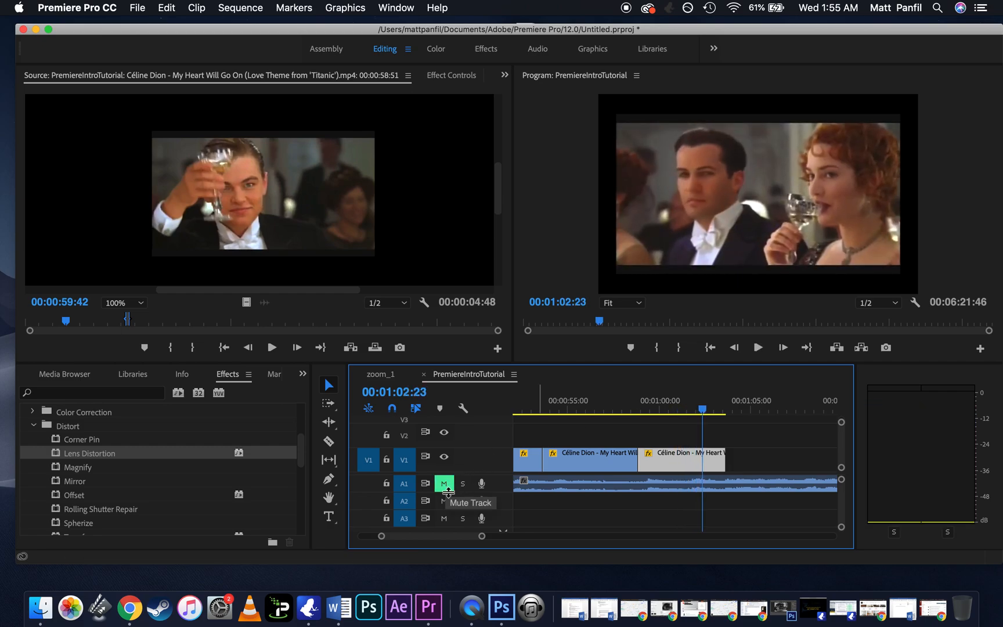
click(651, 400)
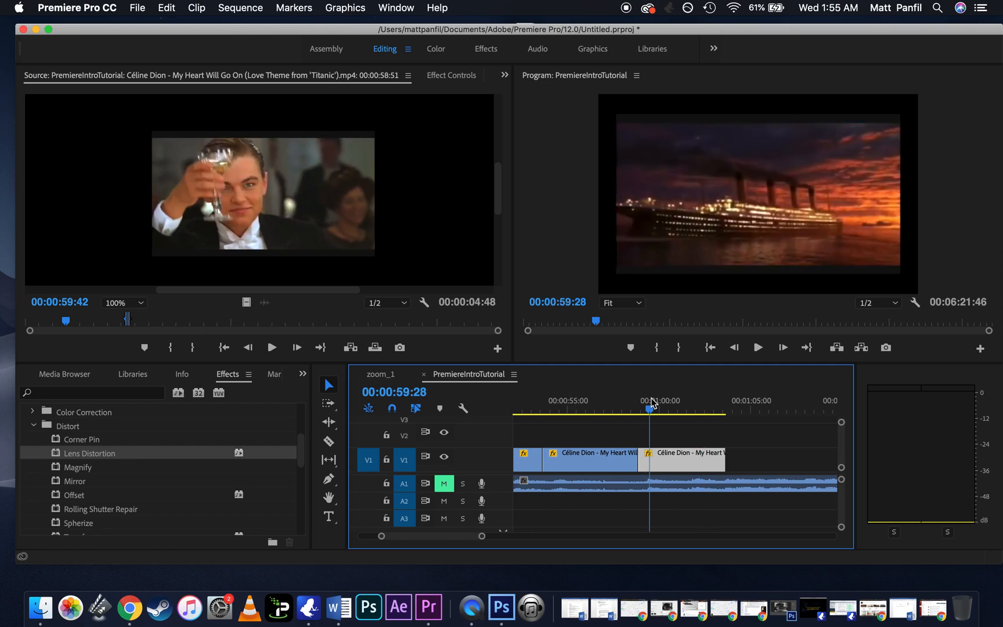
key(space)
key(space)
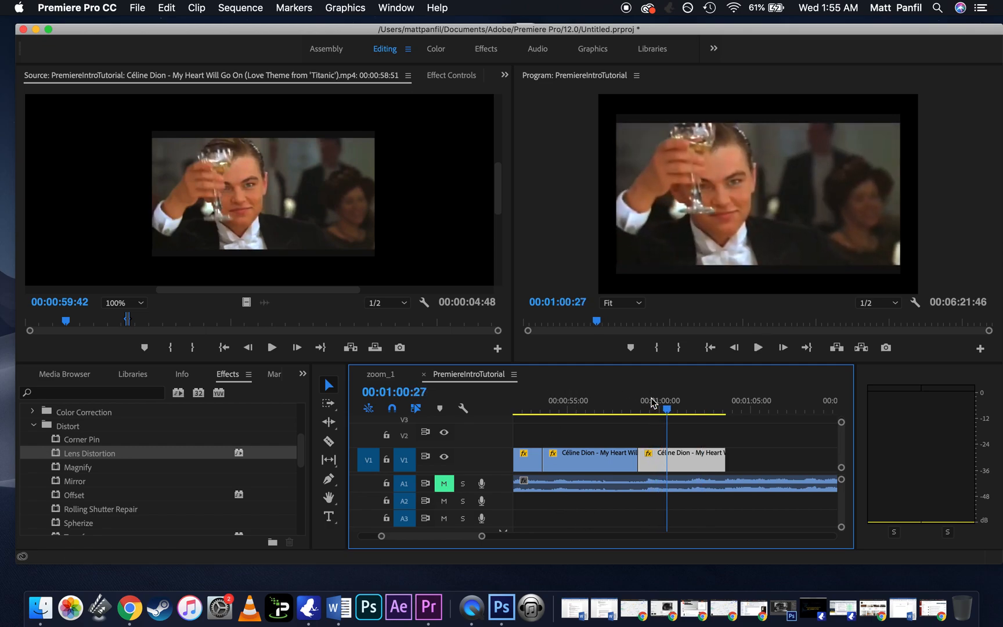
Step: Apply the Black & White effect from the Image Control group to the slowed segment and collapse the Video Effects folder
click(33, 427)
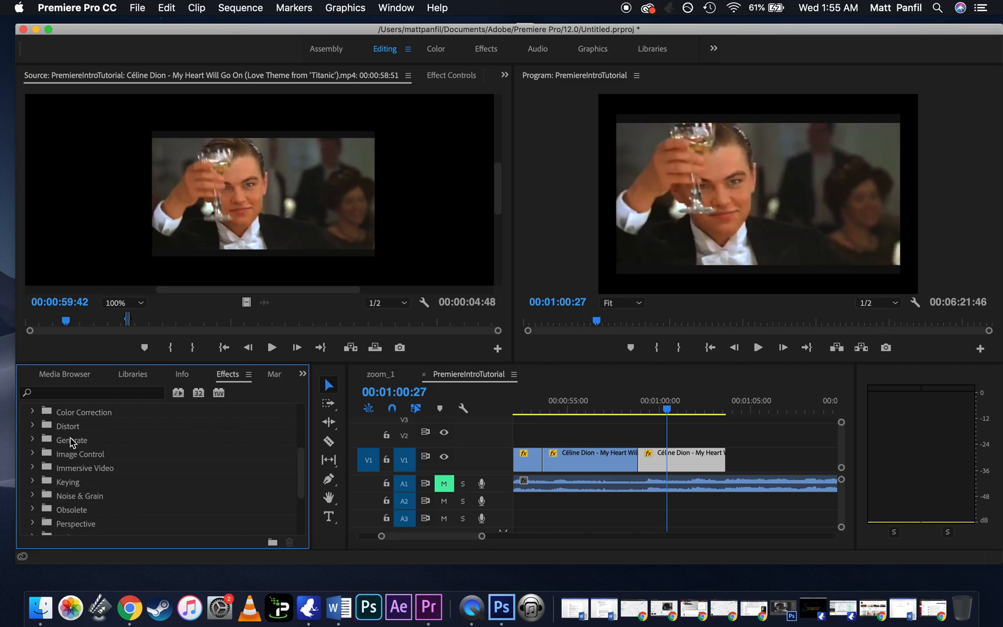
click(33, 454)
scroll(109, 462, down, 2)
drag(85, 436, 680, 472)
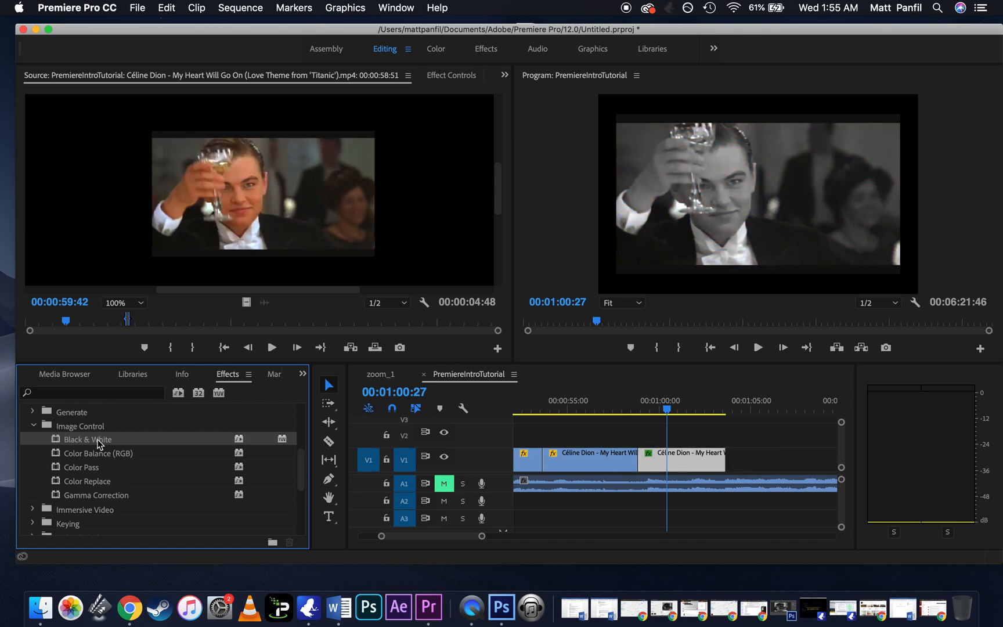
click(34, 427)
scroll(91, 434, up, 5)
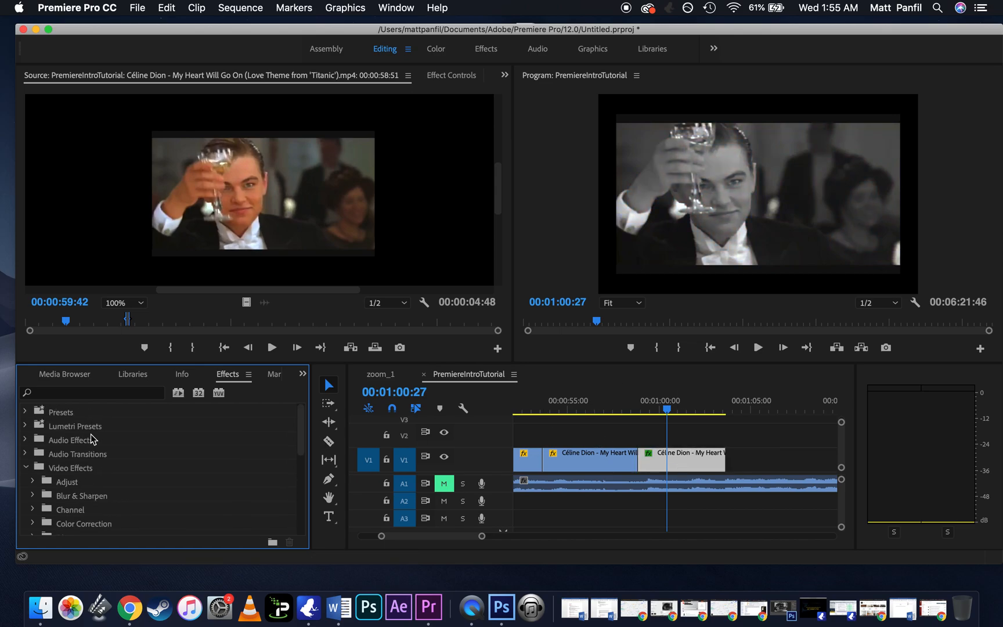
click(25, 467)
Step: Look through the Filmstocks group of the Lumetri Presets, including Fuji Eterna 250D Fuji 3510
click(25, 426)
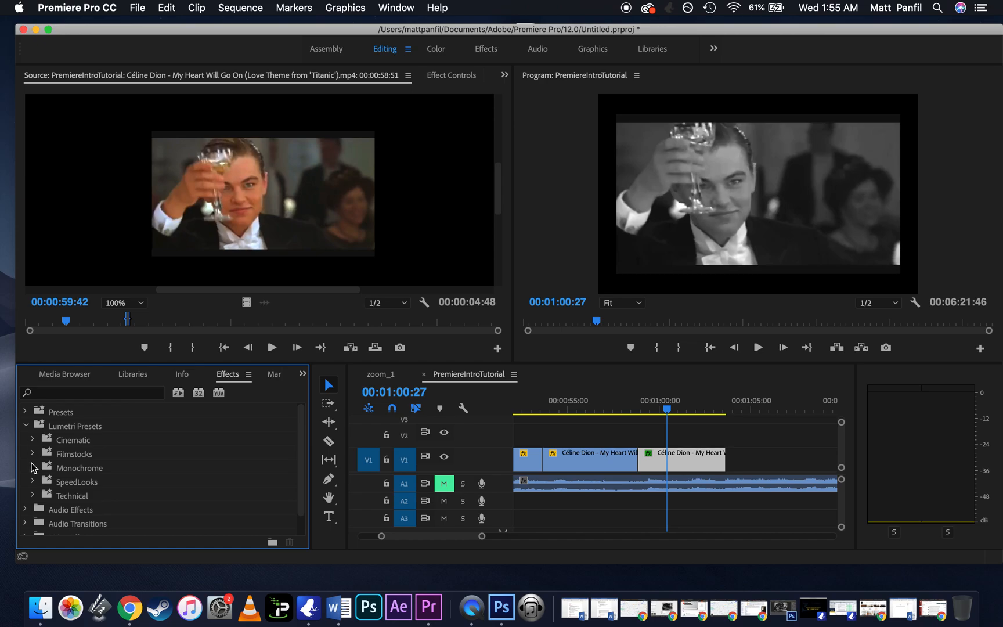
click(32, 454)
mouse_move(59, 464)
scroll(70, 467, down, 1)
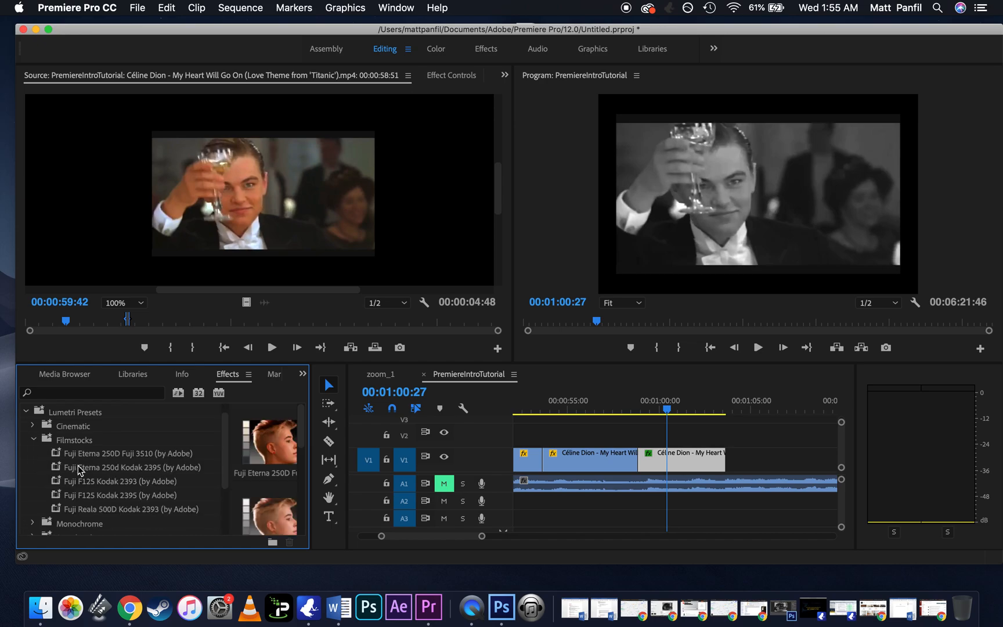
click(115, 455)
click(34, 441)
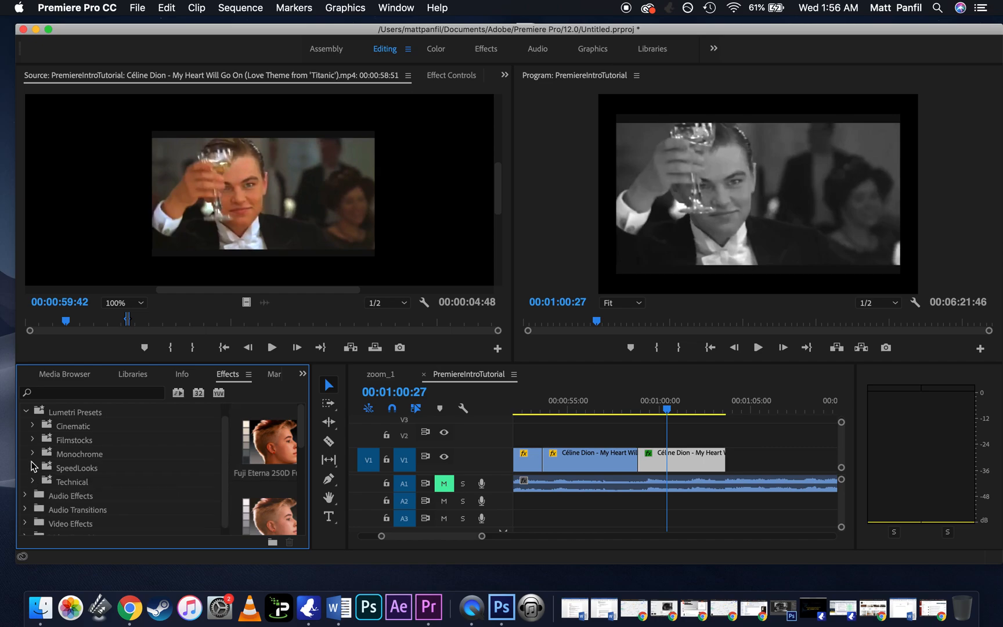
click(33, 440)
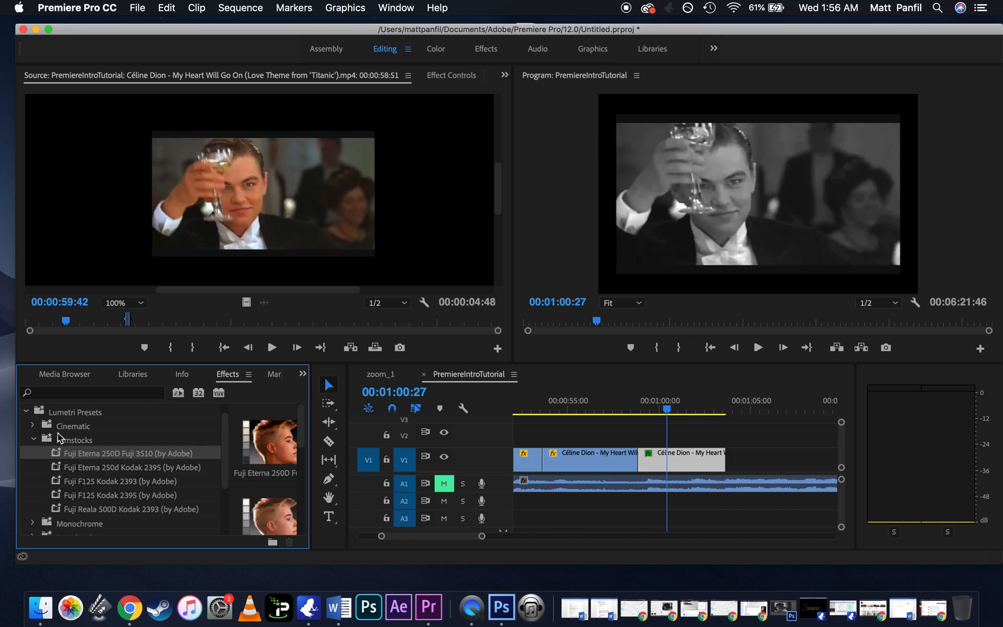
click(33, 440)
Step: Apply the Cinespace 50 Faded Film preset from the Cinematic Lumetri Presets to the slowed segment
click(33, 427)
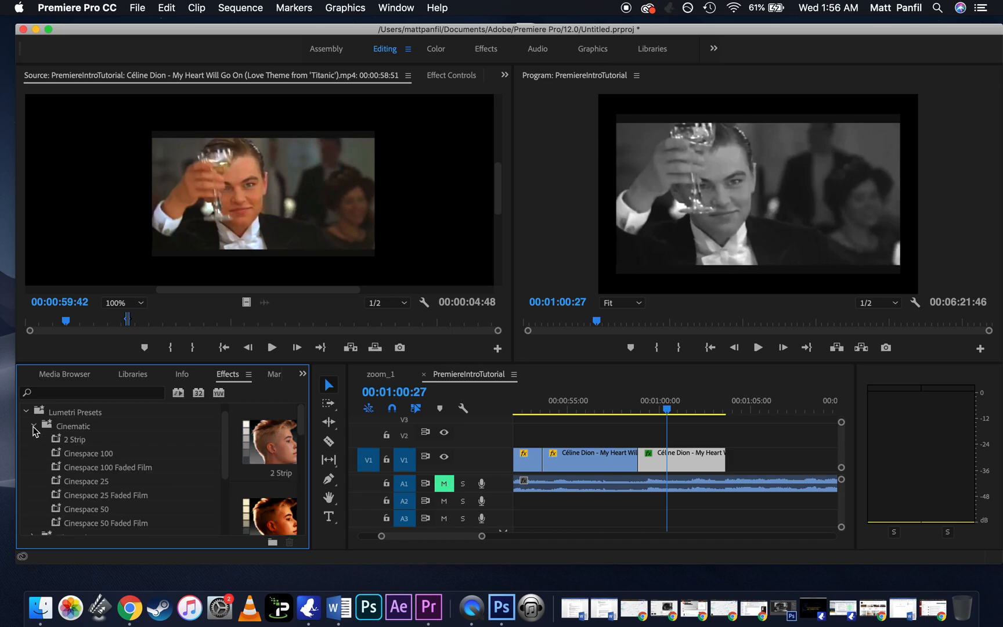
click(81, 467)
click(93, 495)
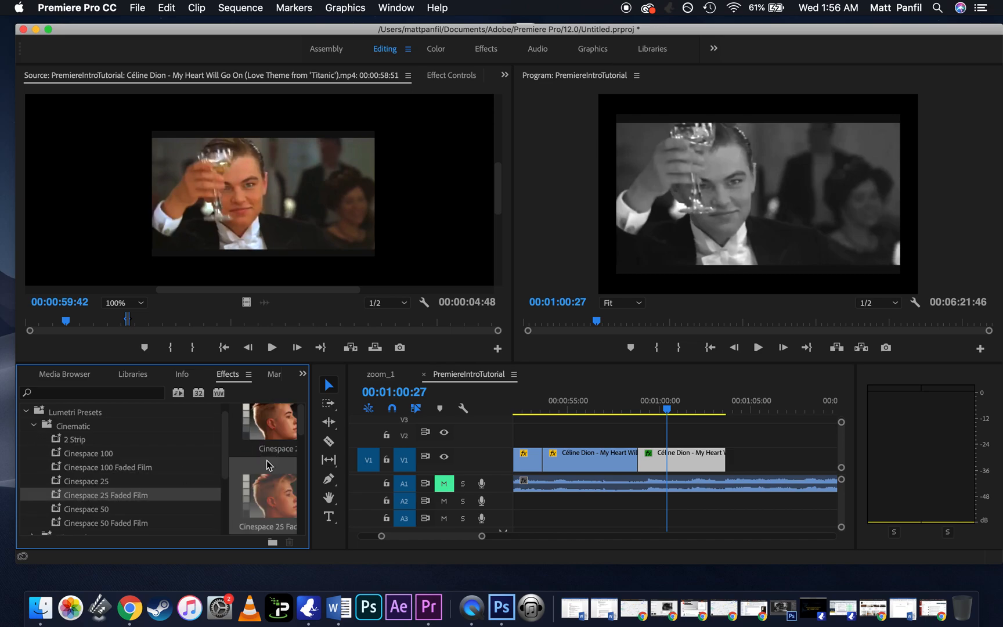
scroll(77, 504, down, 1)
click(99, 506)
drag(492, 446, 665, 470)
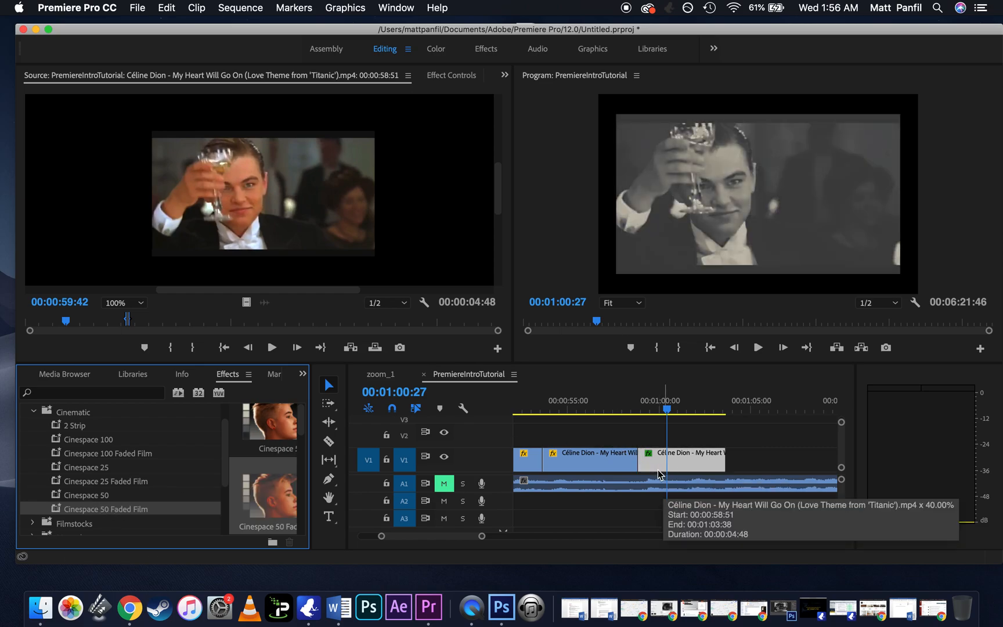
scroll(71, 444, up, 1)
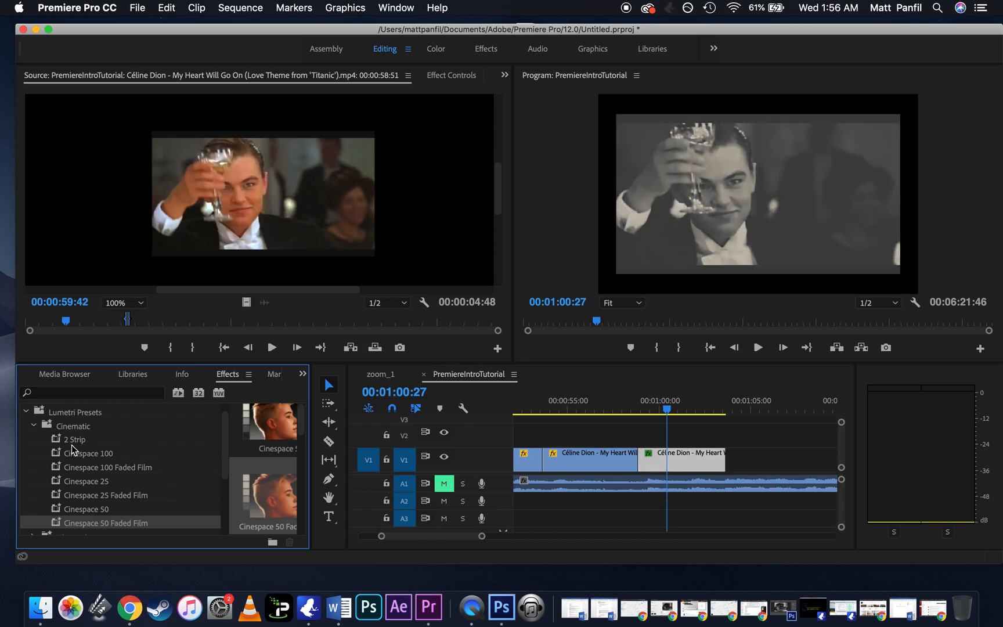
click(26, 412)
Step: Inspect the Basic Correction settings of the Lumetri Color effect on the slowed segment
click(454, 76)
scroll(391, 242, down, 5)
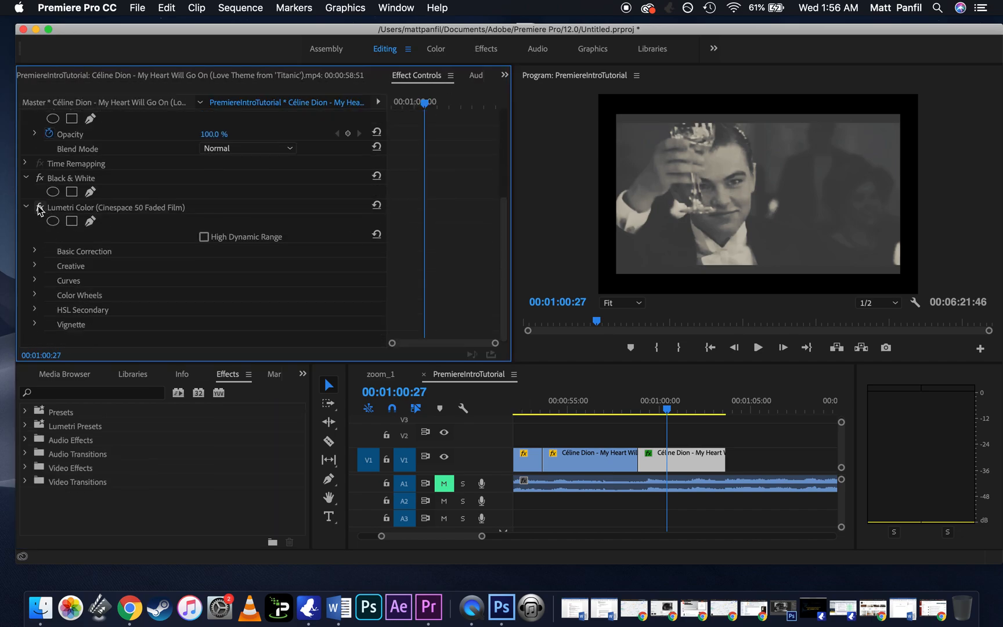
click(35, 253)
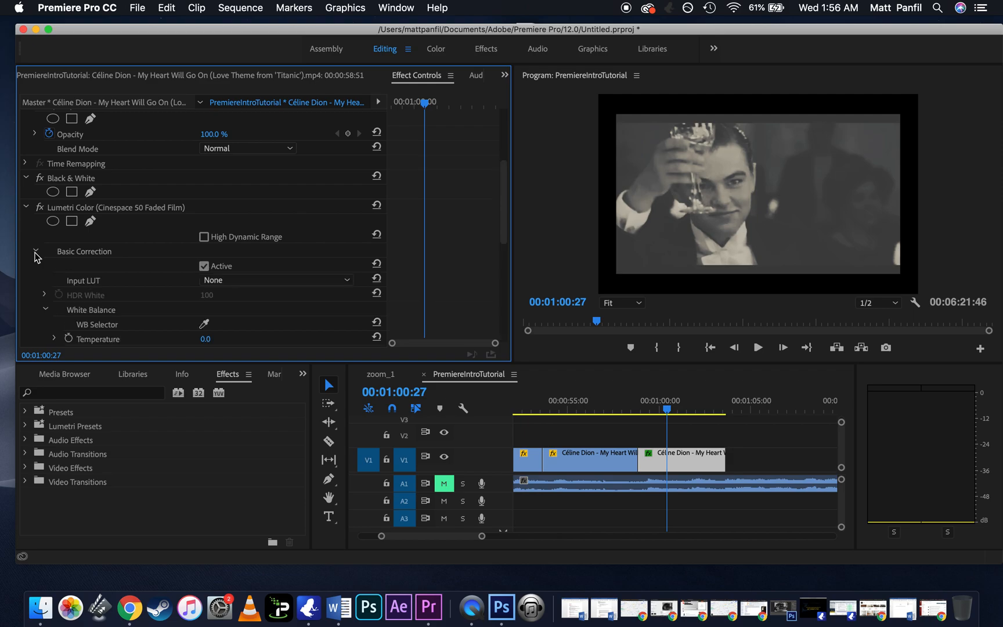
click(35, 253)
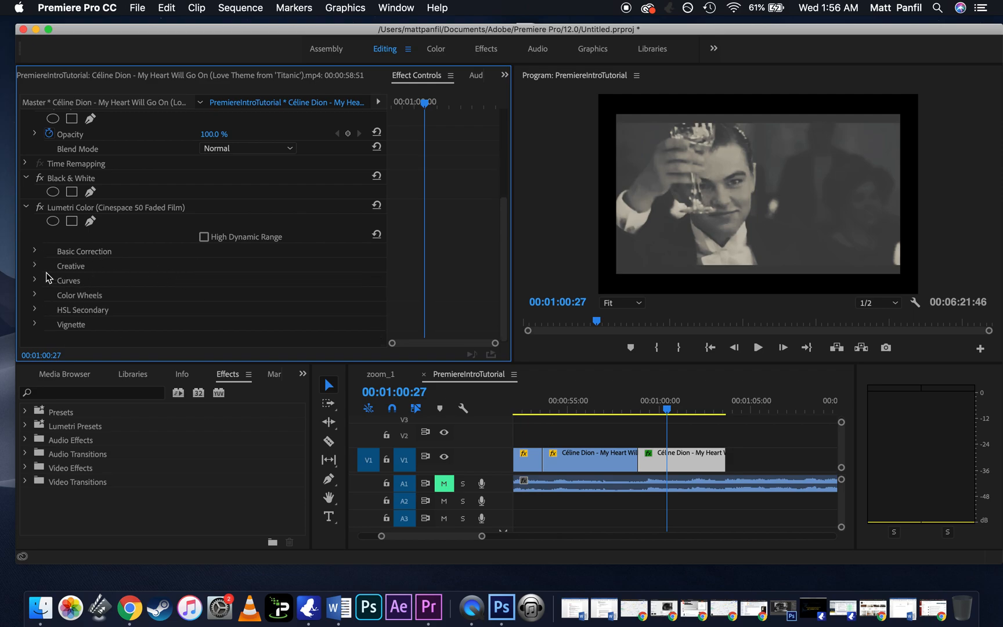
Step: Look through the Color Correction group of the Video Effects for available colour adjustments
click(25, 469)
scroll(75, 469, down, 2)
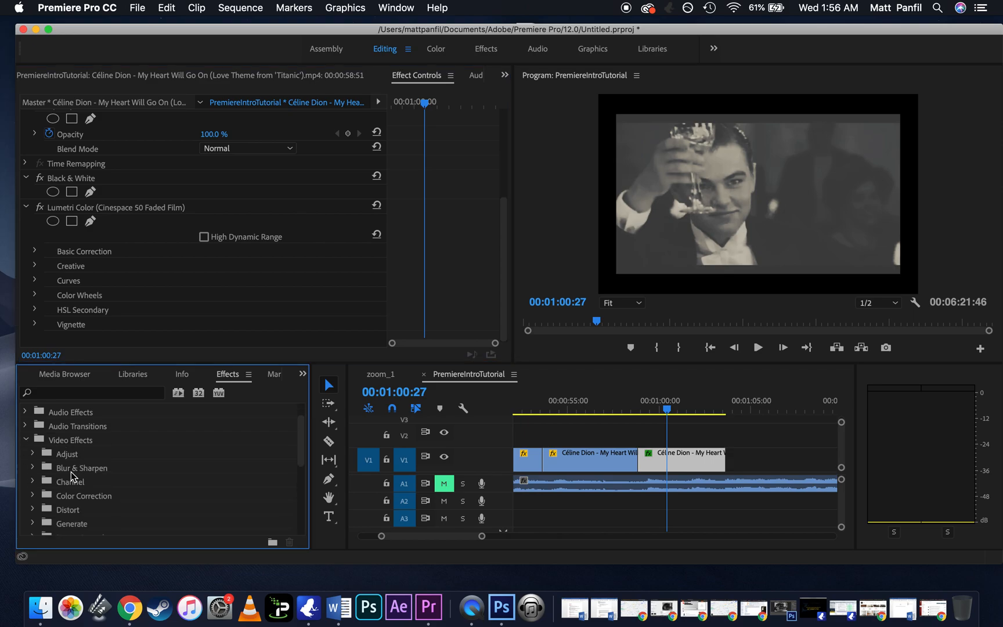
click(33, 496)
scroll(73, 479, down, 4)
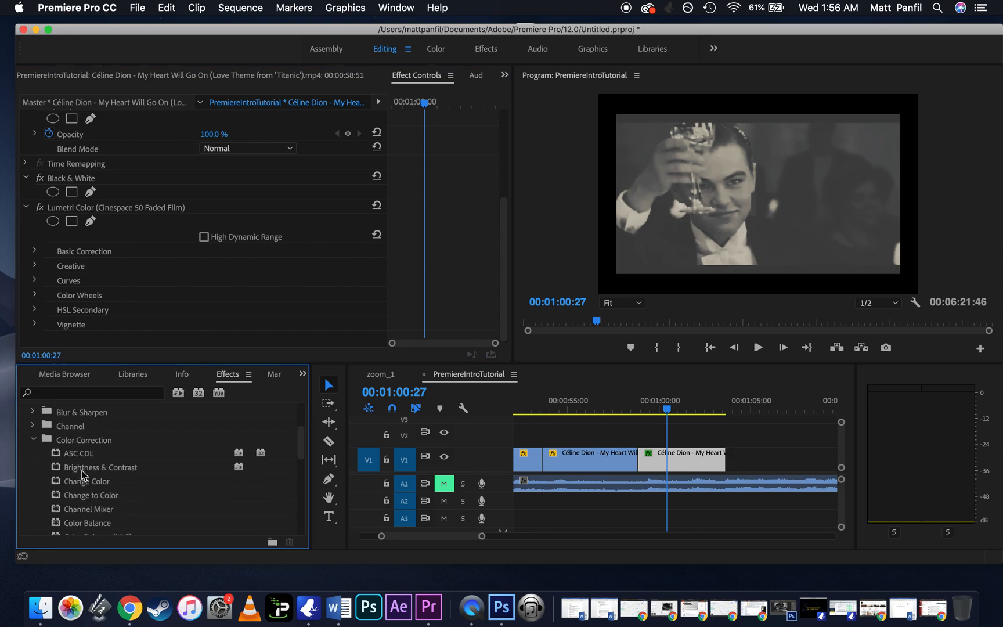
scroll(99, 471, down, 5)
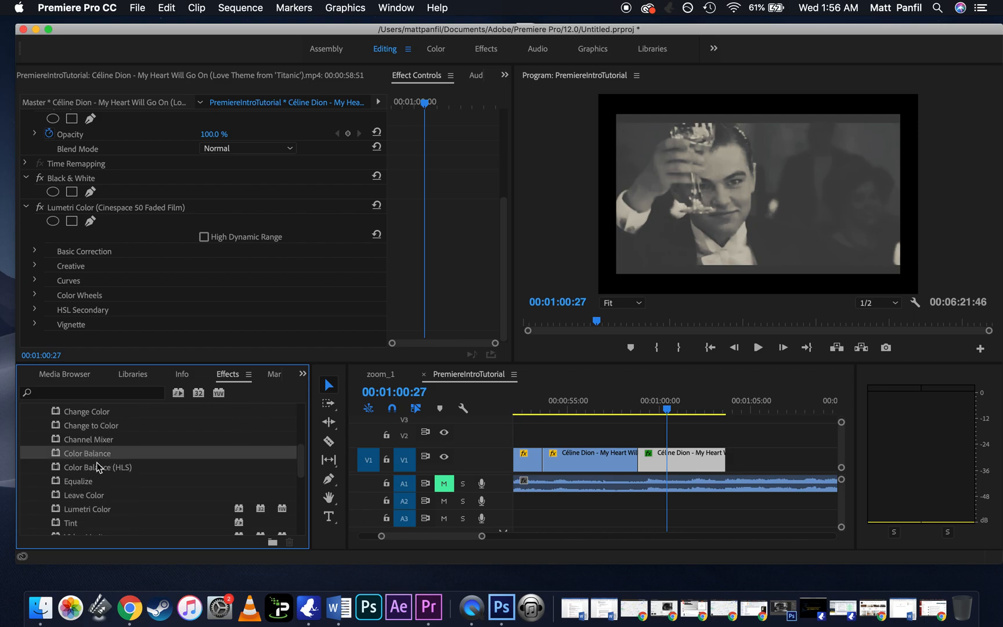
scroll(99, 464, down, 3)
scroll(81, 487, up, 10)
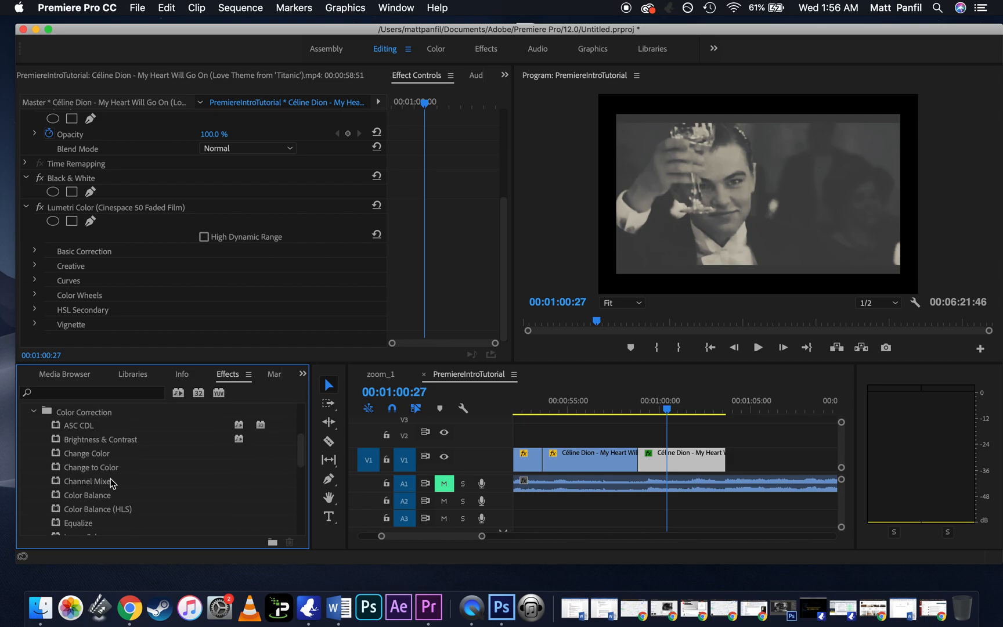
Step: Look through the effect groups of the Video Effects, from Adjust down to Video
click(31, 468)
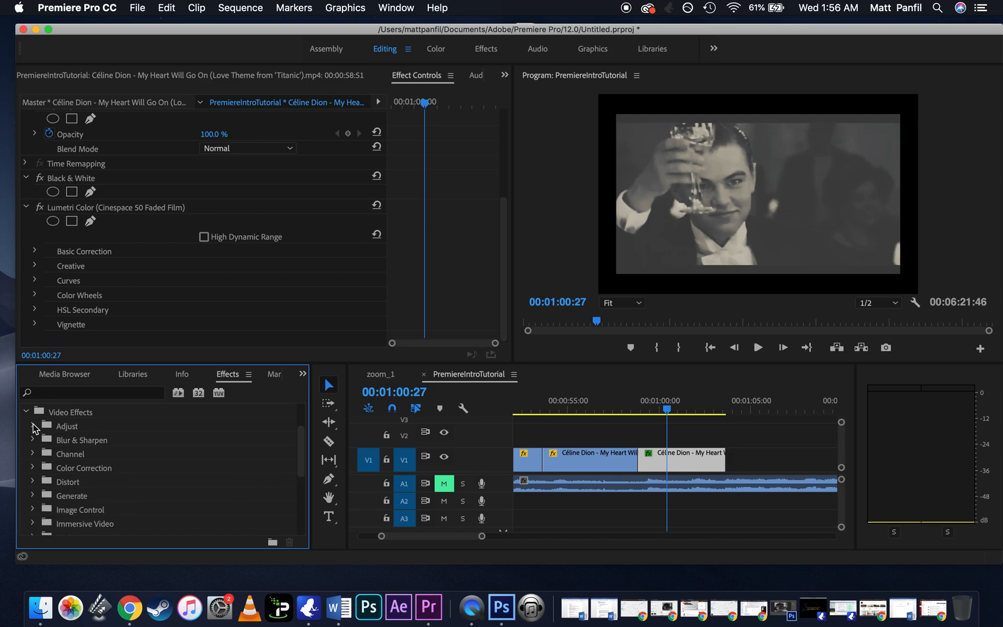
click(32, 426)
click(32, 427)
scroll(82, 452, down, 1)
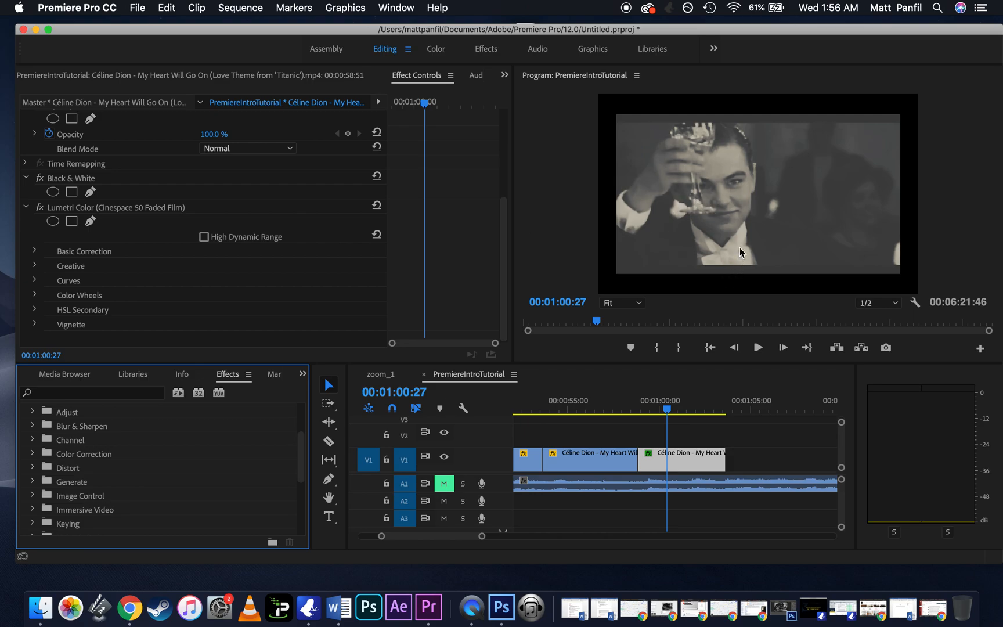
scroll(78, 458, down, 3)
scroll(78, 458, down, 2)
scroll(78, 457, up, 7)
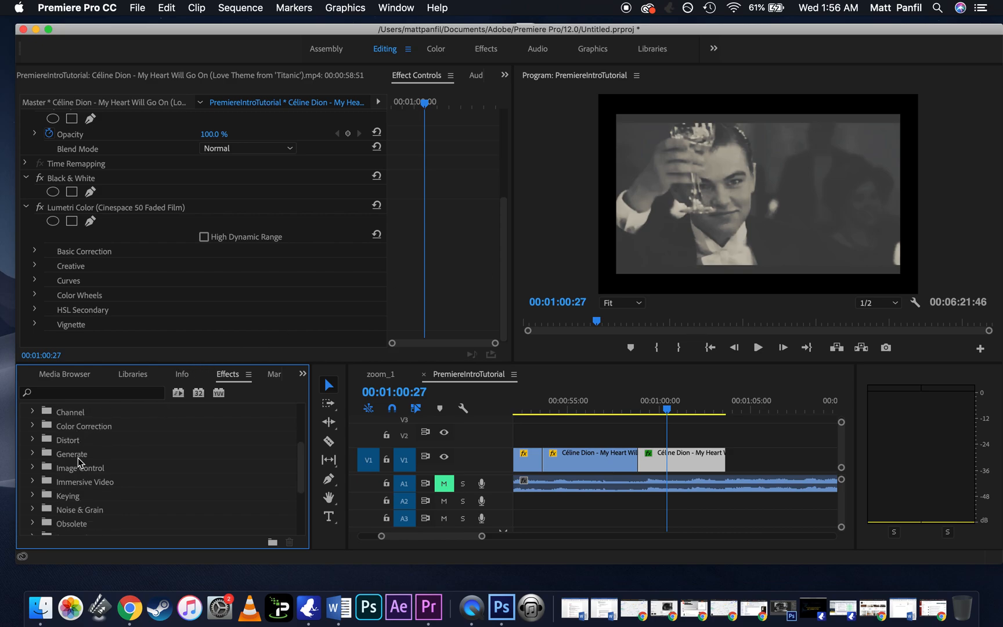
scroll(78, 458, down, 8)
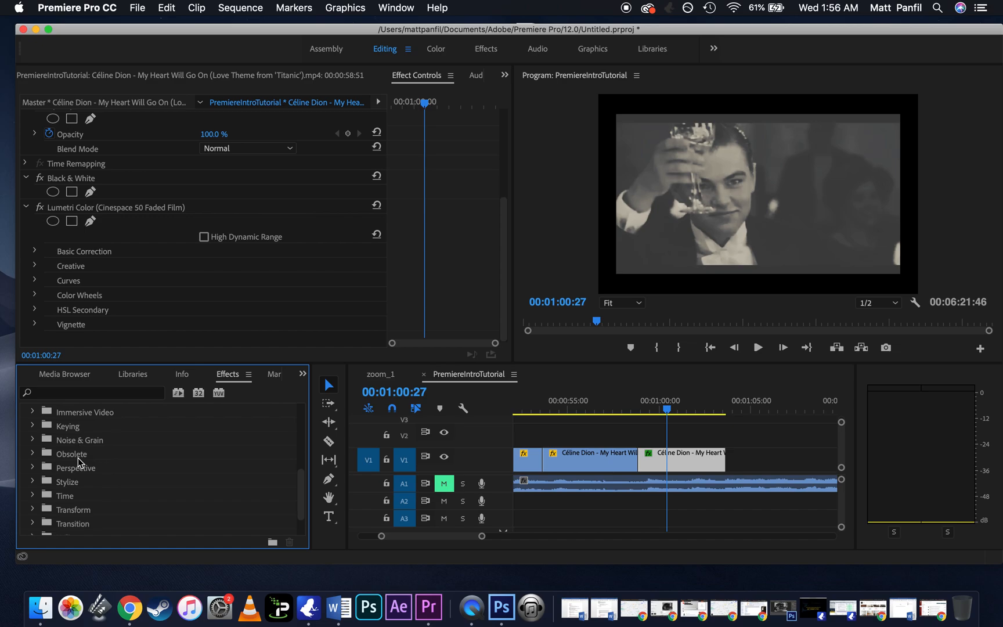
scroll(78, 458, down, 4)
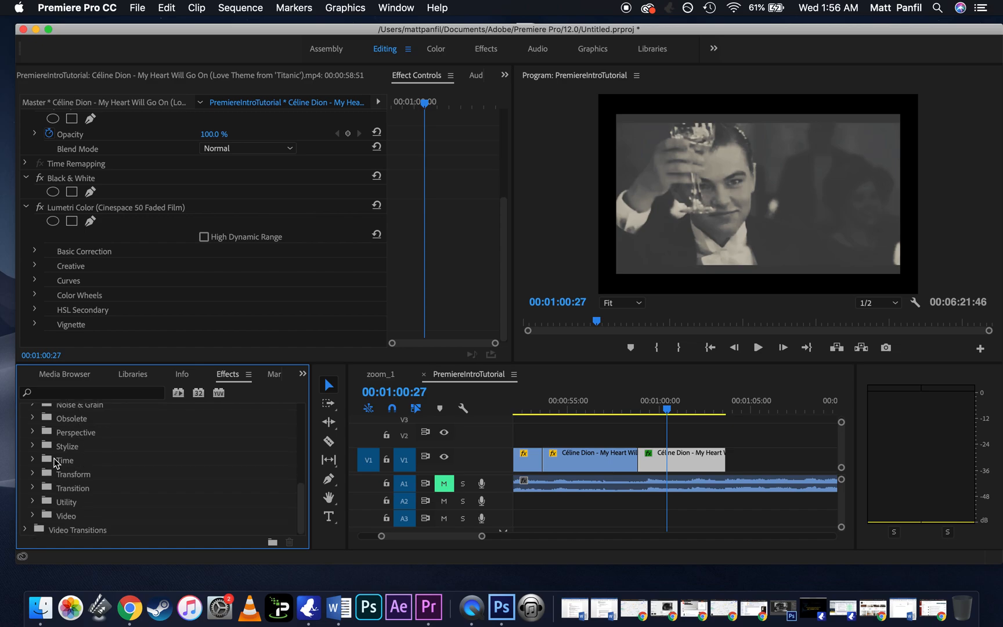
Step: Apply the Crop effect from the Transform group of the Video Effects to the slowed segment
click(31, 474)
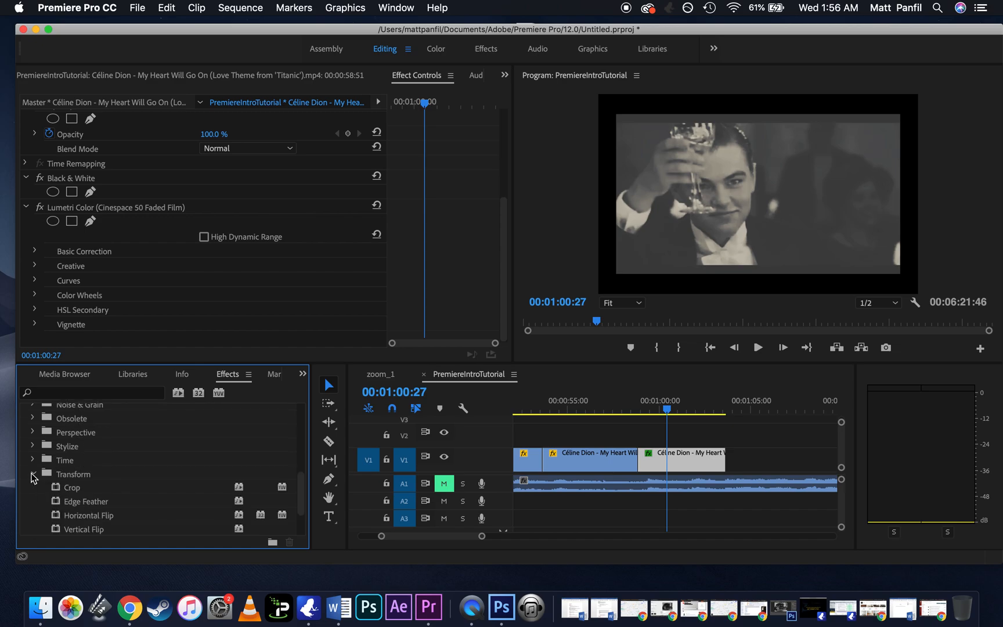
scroll(87, 503, down, 2)
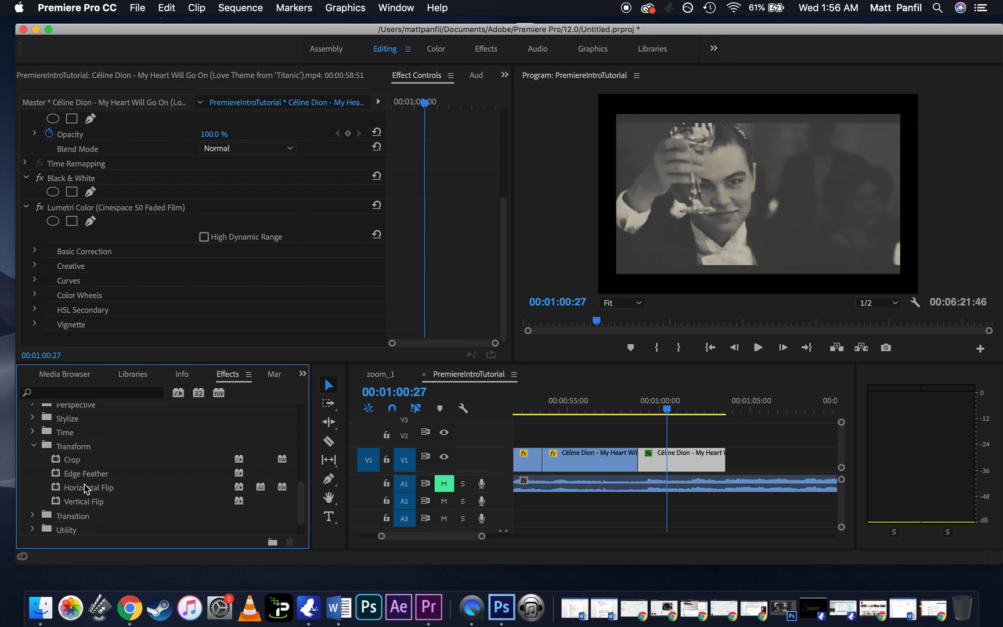
click(93, 487)
click(72, 465)
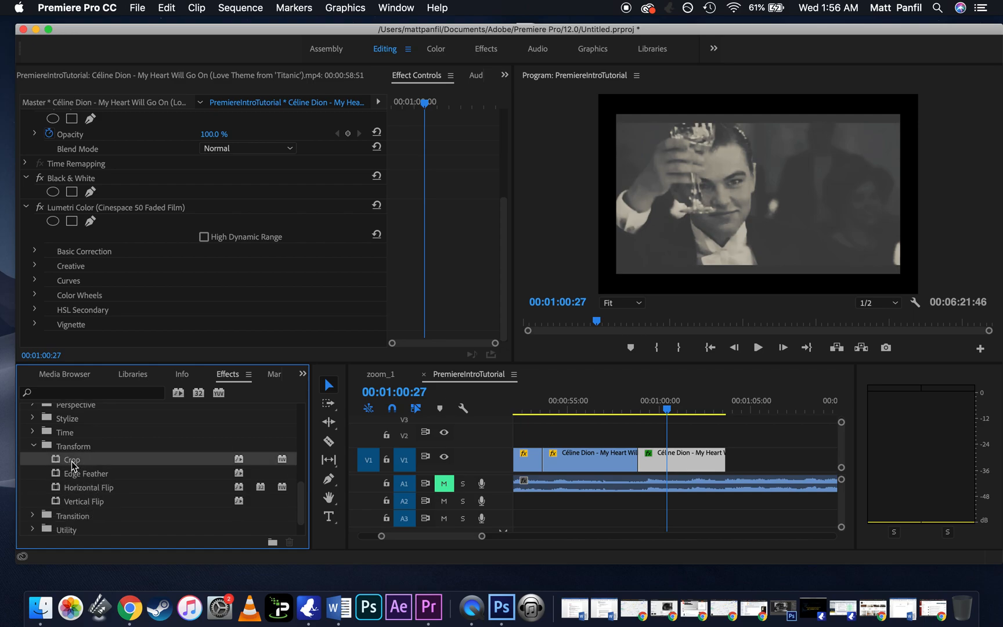
click(82, 488)
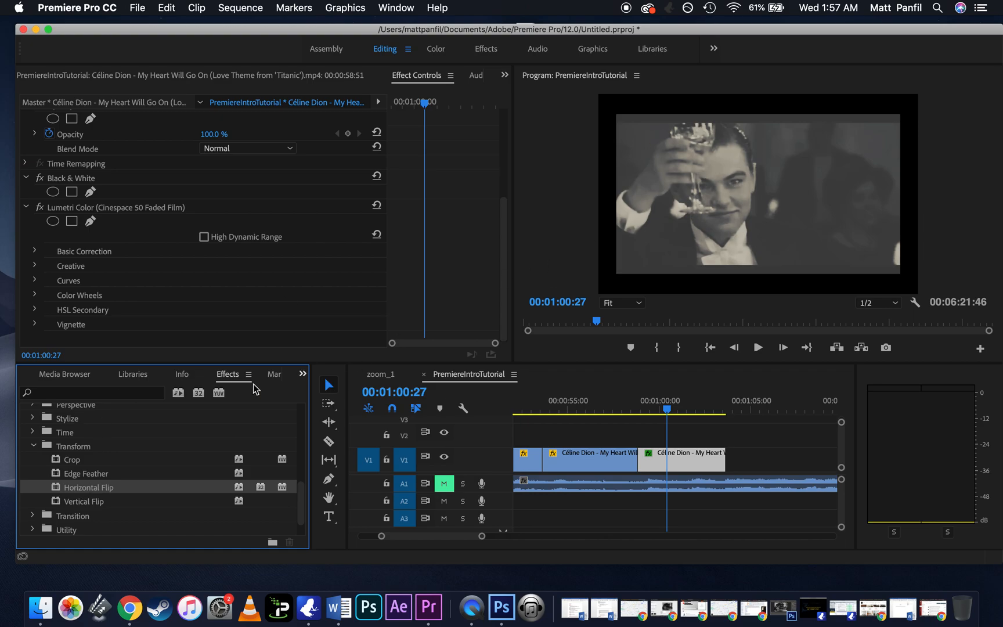
click(74, 460)
drag(77, 462, 684, 459)
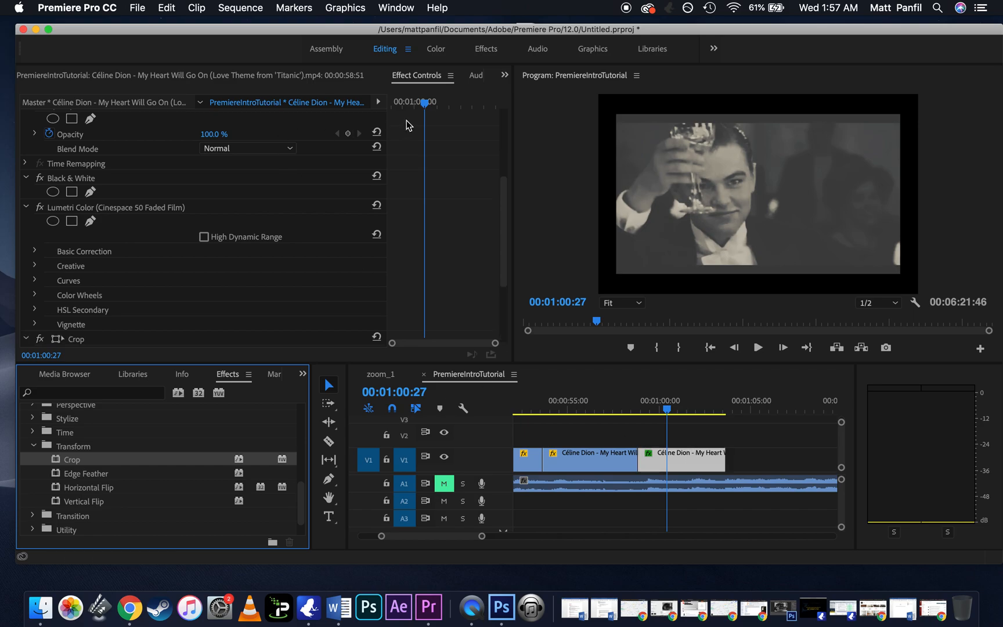
Step: Search the effects for "contr", clear the search and reopen the Video Effects
click(89, 397)
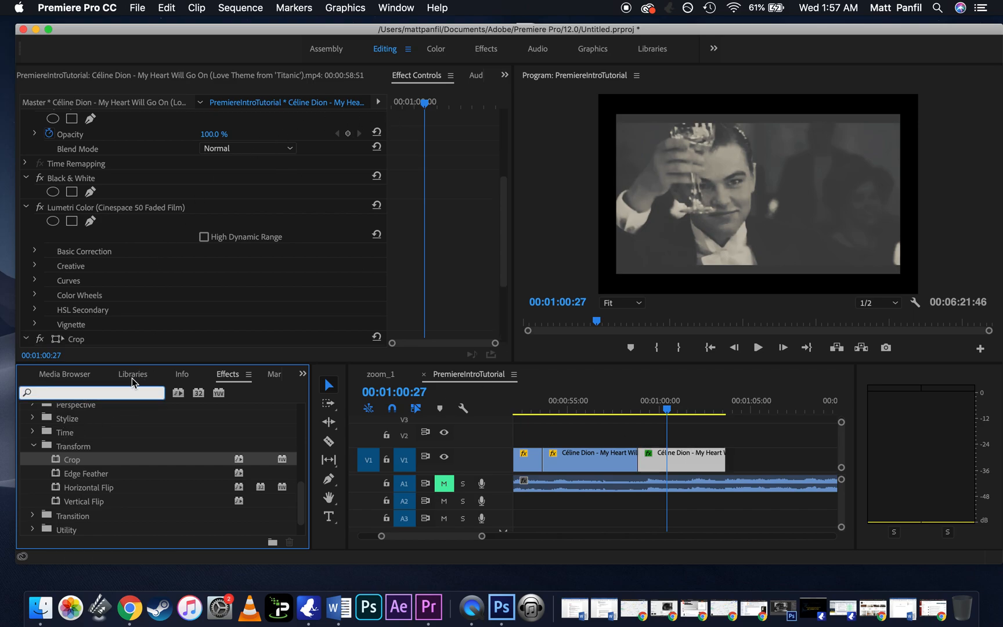
text(contr)
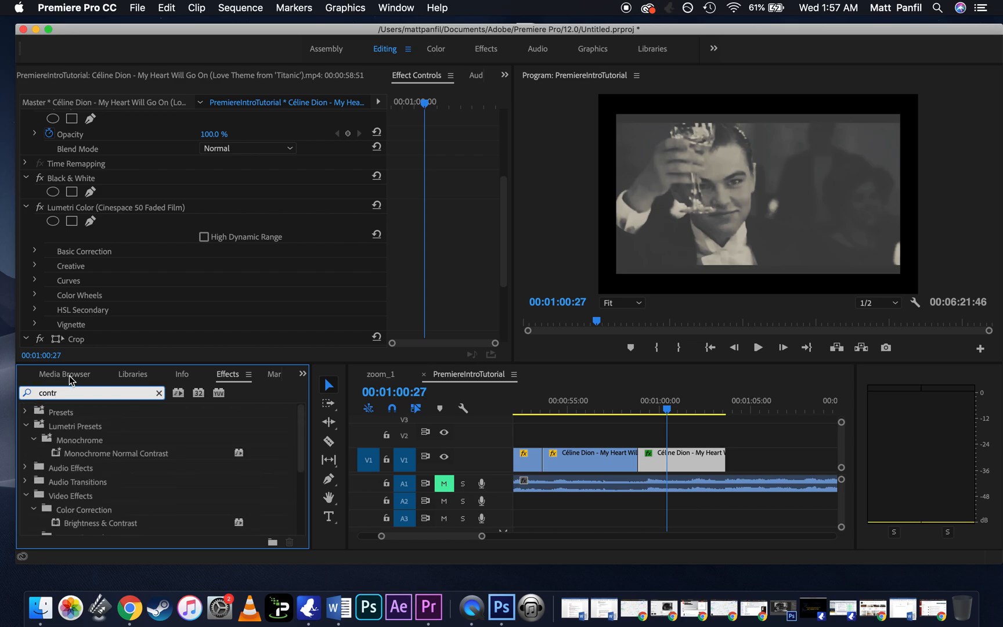
key(BackSpace)
key(BackSpace)
key(BackSpace)
key(BackSpace)
key(BackSpace)
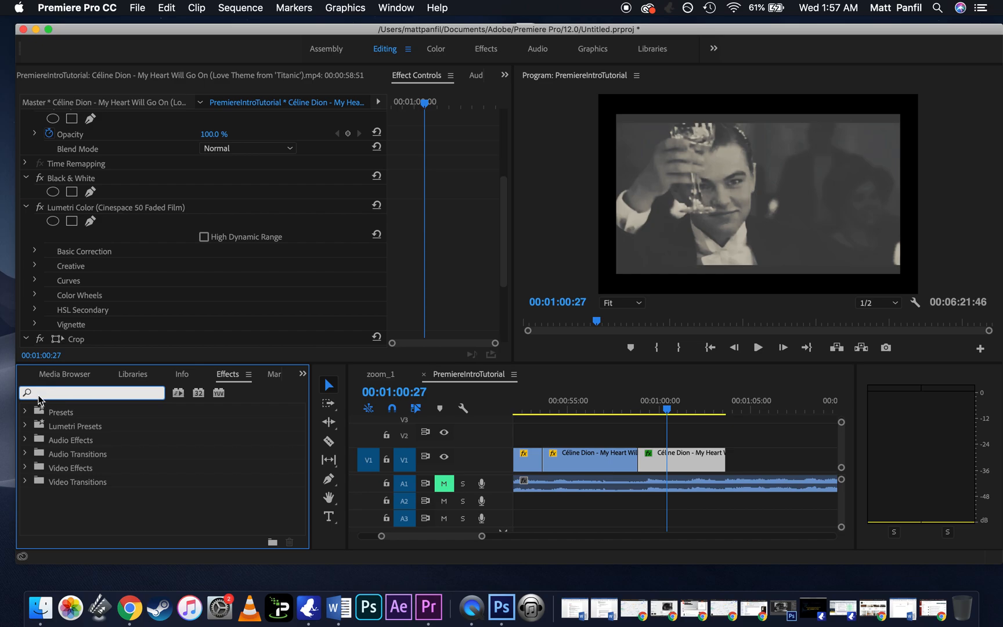
click(25, 468)
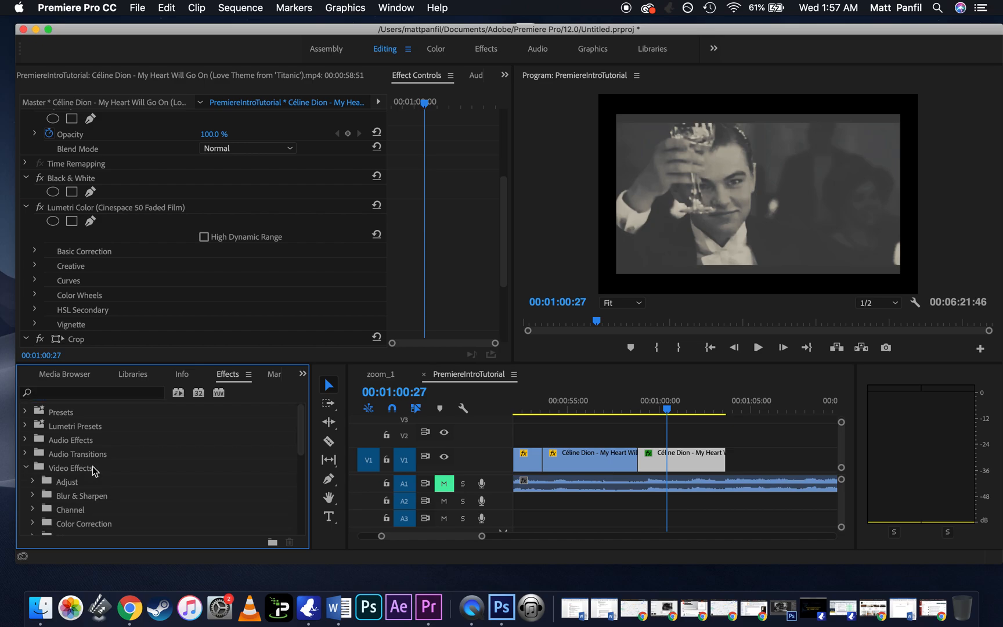
scroll(92, 467, down, 2)
Step: Set the Crop effect's Top and Bottom values to 8% each on the slowed segment
scroll(421, 221, down, 5)
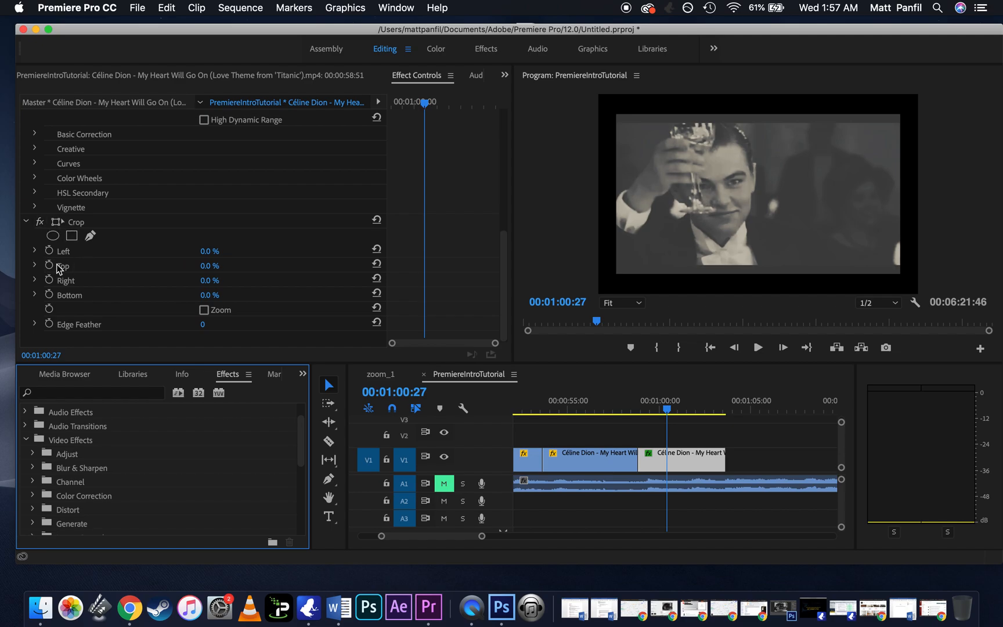
click(207, 265)
text(8)
key(Return)
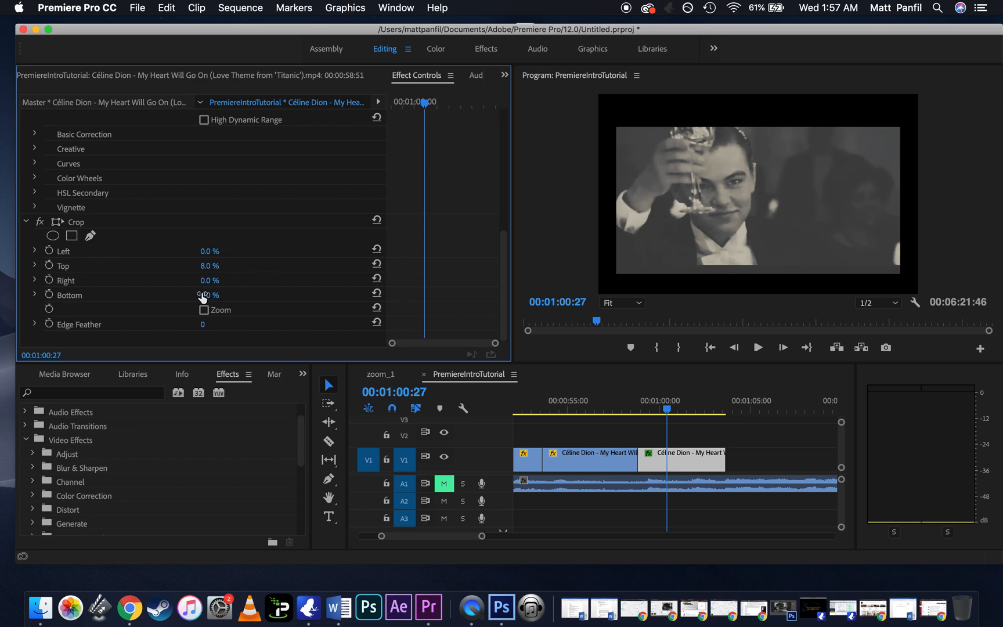
click(204, 294)
text(8)
key(Return)
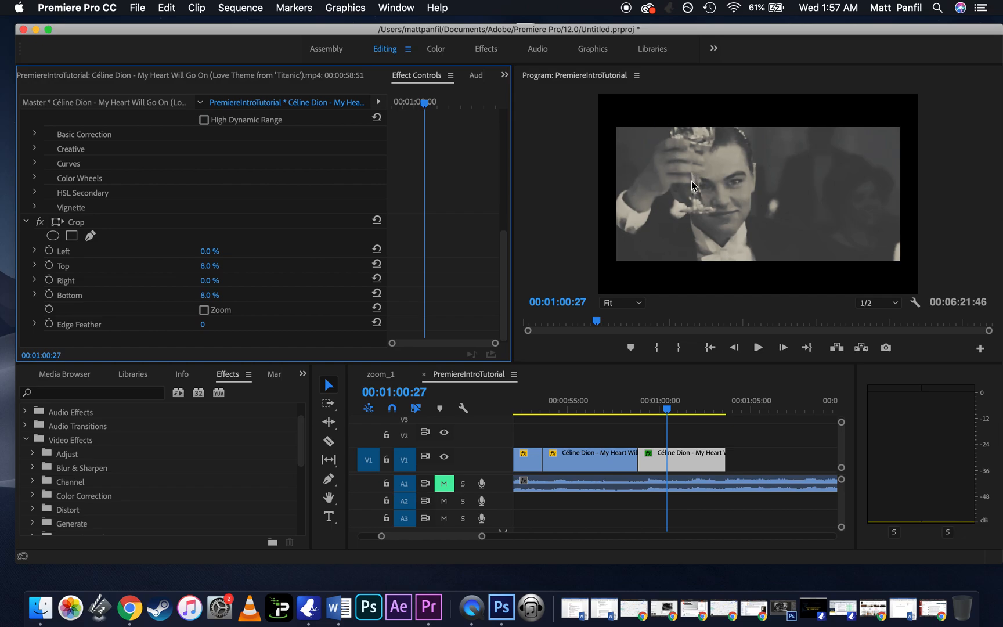
Step: Apply the Luma Key effect from the Keying group of the Video Effects to the slowed segment
scroll(133, 448, down, 2)
scroll(133, 450, down, 2)
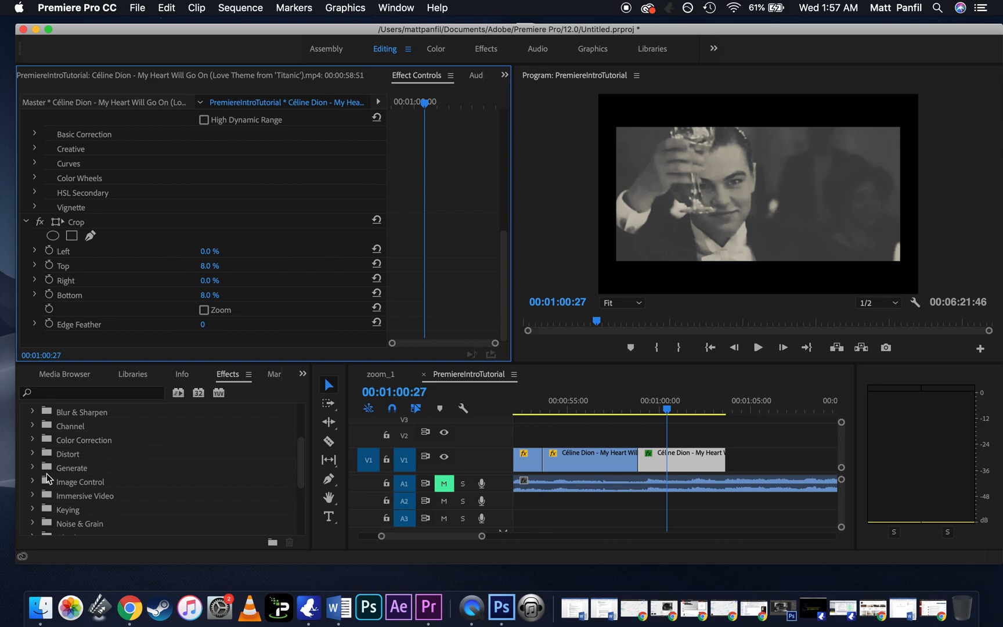
click(32, 482)
click(32, 482)
scroll(78, 477, down, 1)
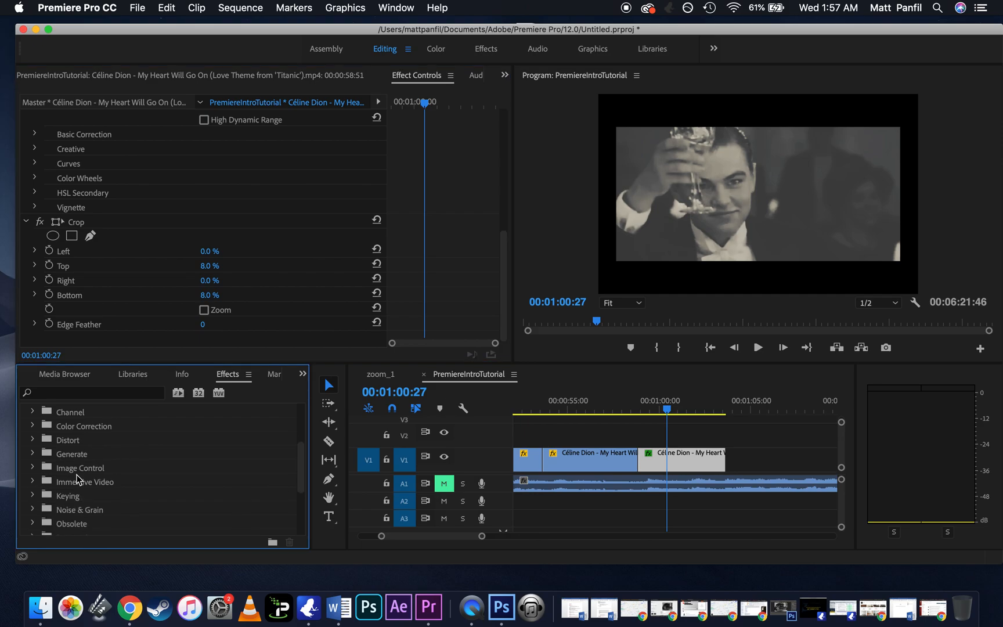
scroll(78, 479, down, 1)
click(33, 482)
scroll(73, 479, down, 2)
scroll(79, 479, down, 2)
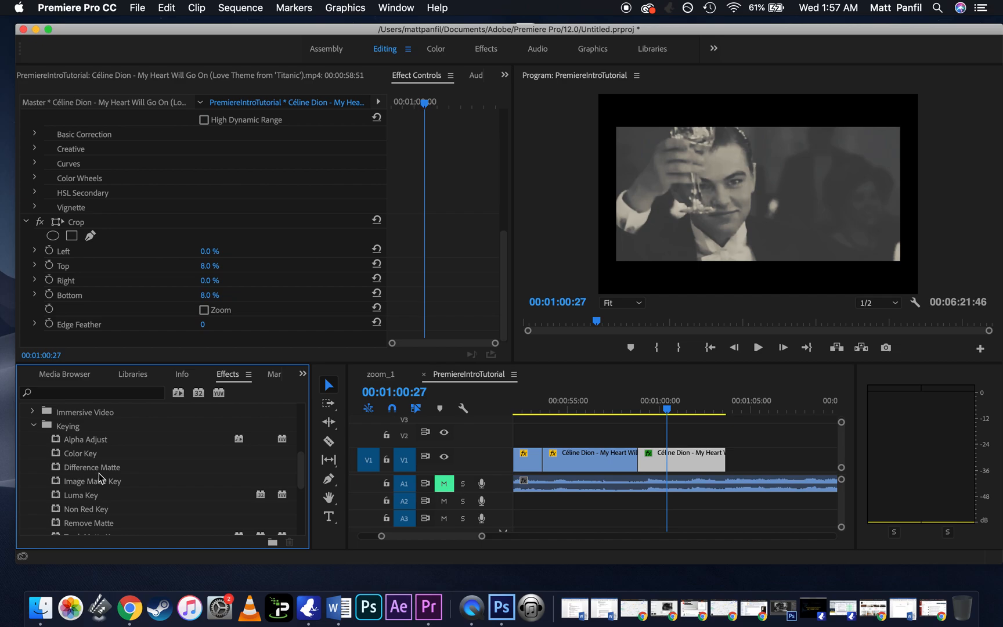
click(81, 498)
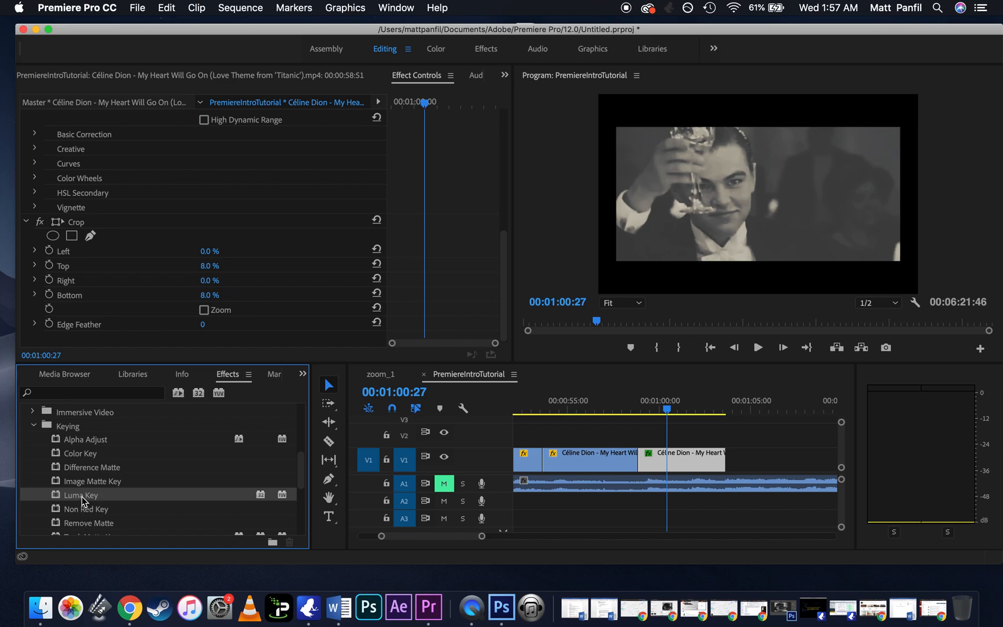
click(88, 455)
drag(84, 500, 688, 467)
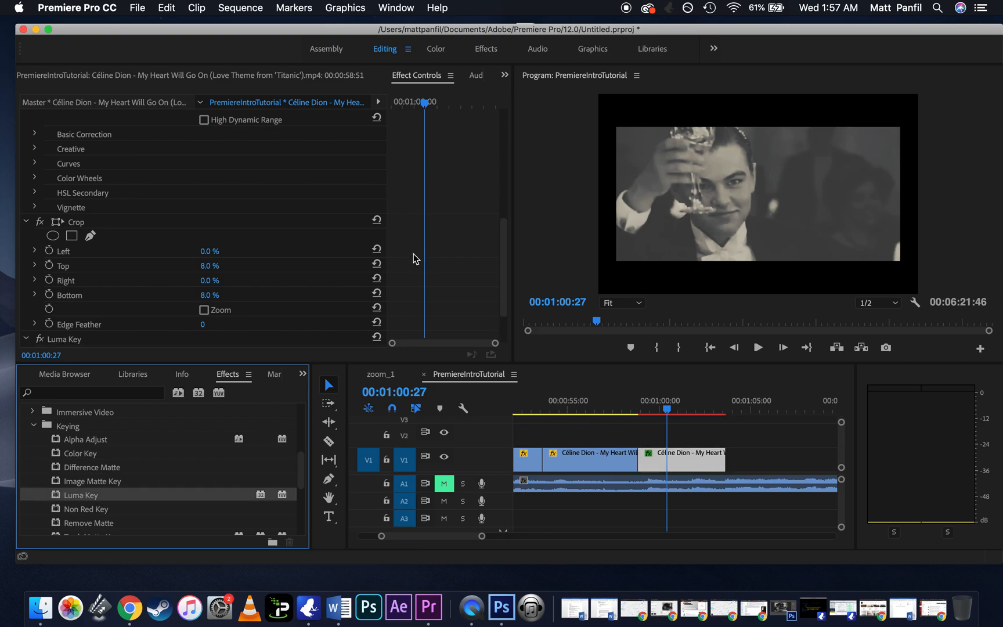
Step: Set the Luma Key's Threshold to about 51.8%
scroll(413, 256, down, 3)
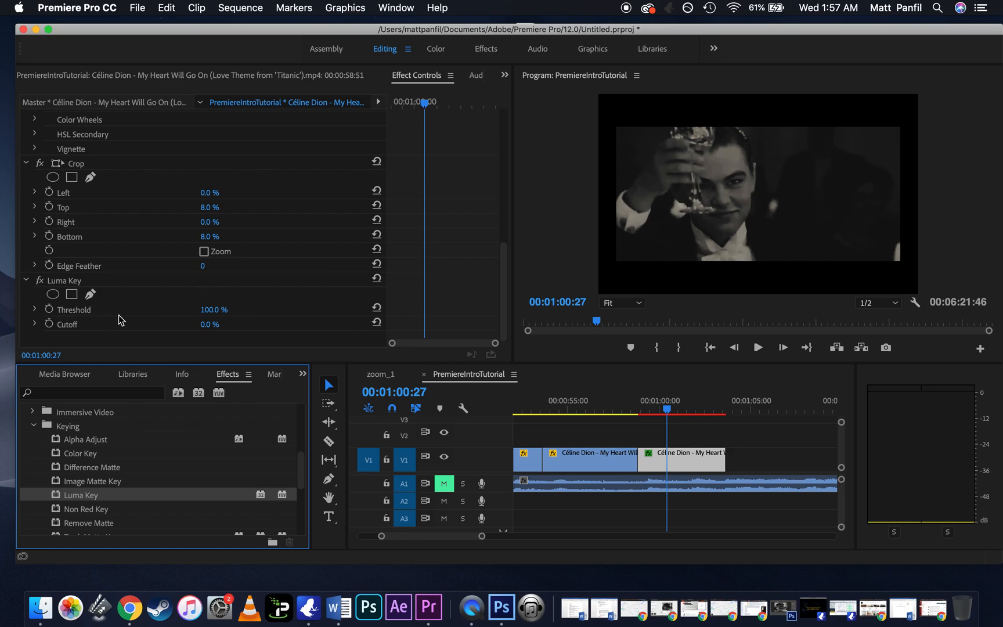
click(35, 310)
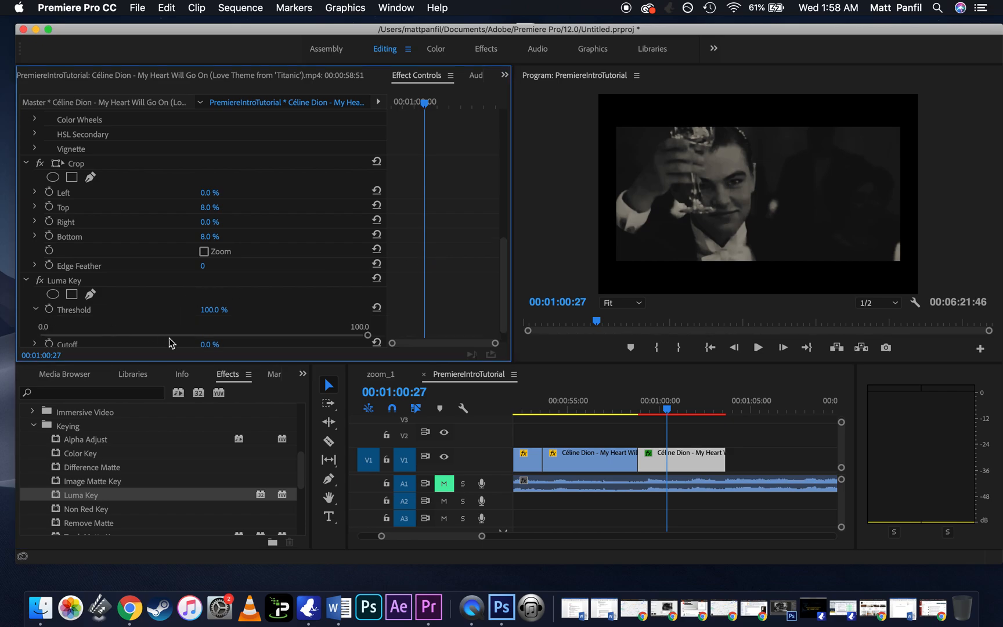
drag(172, 335, 210, 335)
Step: Find the Ultra Key effect in the Keying group, then close the group
scroll(163, 479, down, 5)
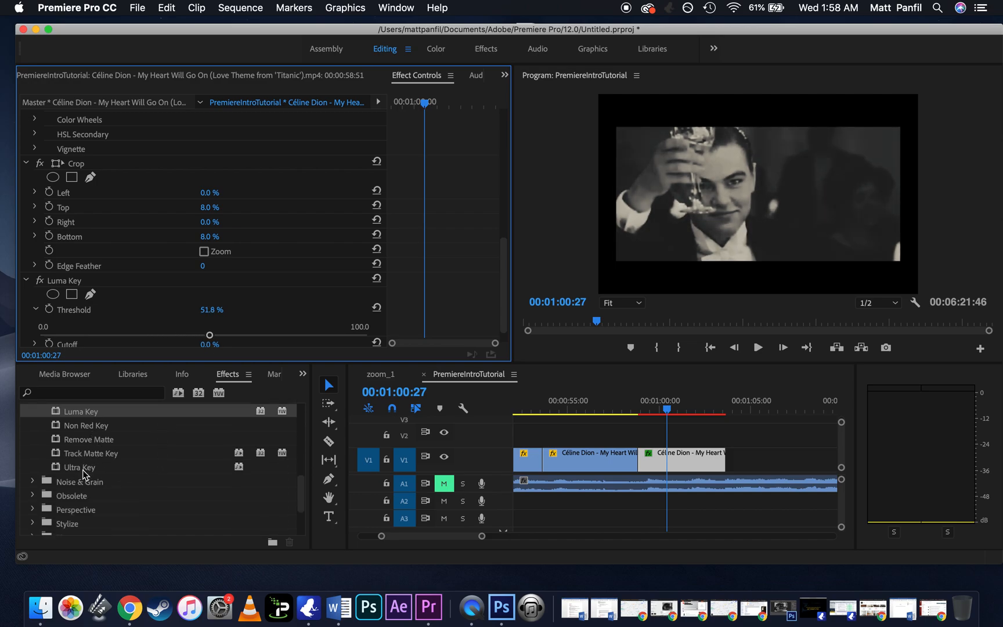
click(82, 469)
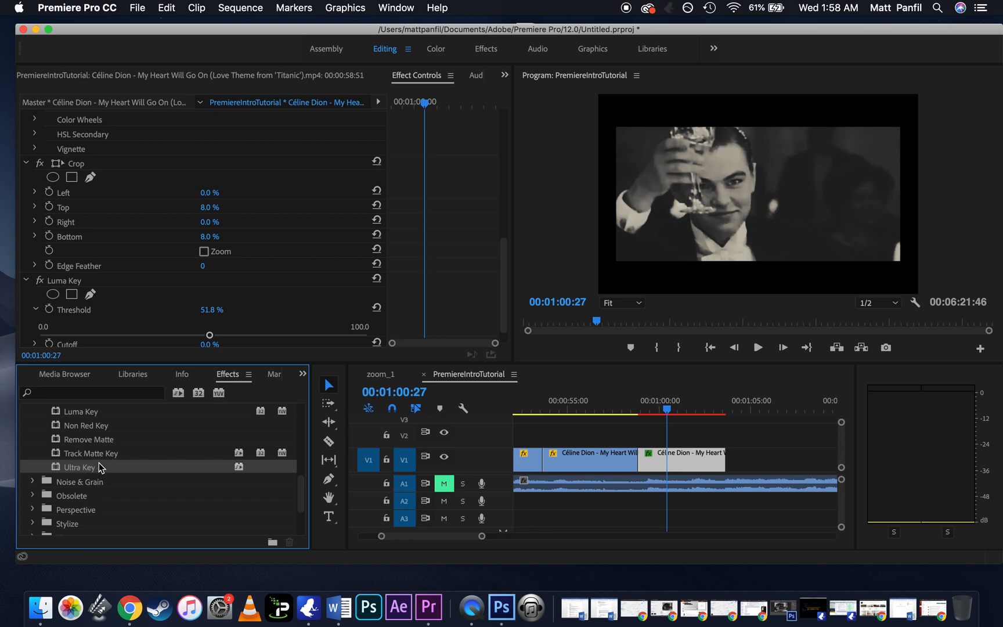
scroll(110, 459, up, 5)
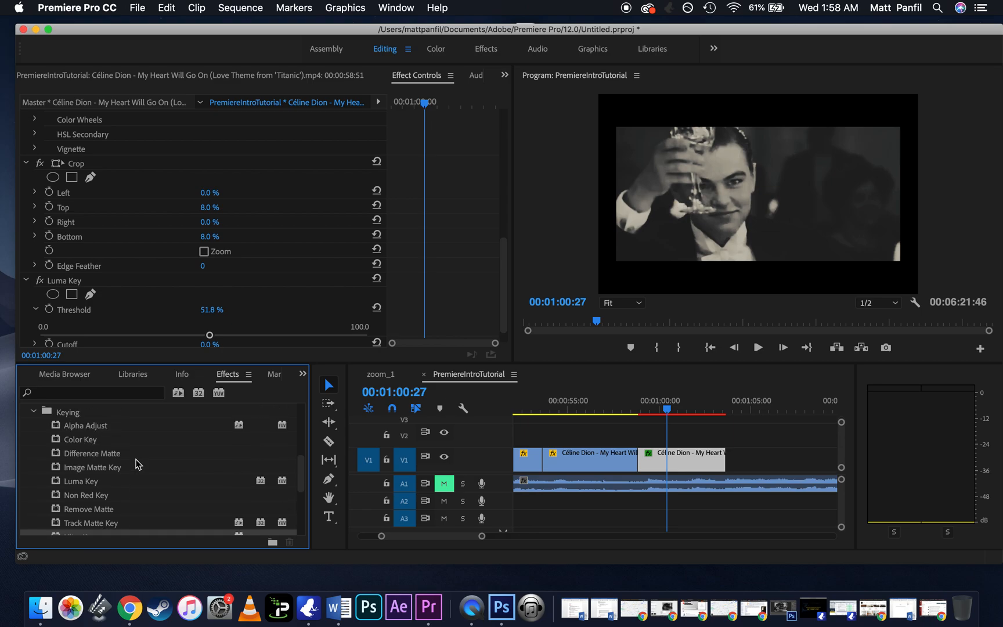
click(33, 454)
Step: Apply the Alpha Glow effect from the Stylize group of the Video Effects to the slowed segment
scroll(94, 450, down, 4)
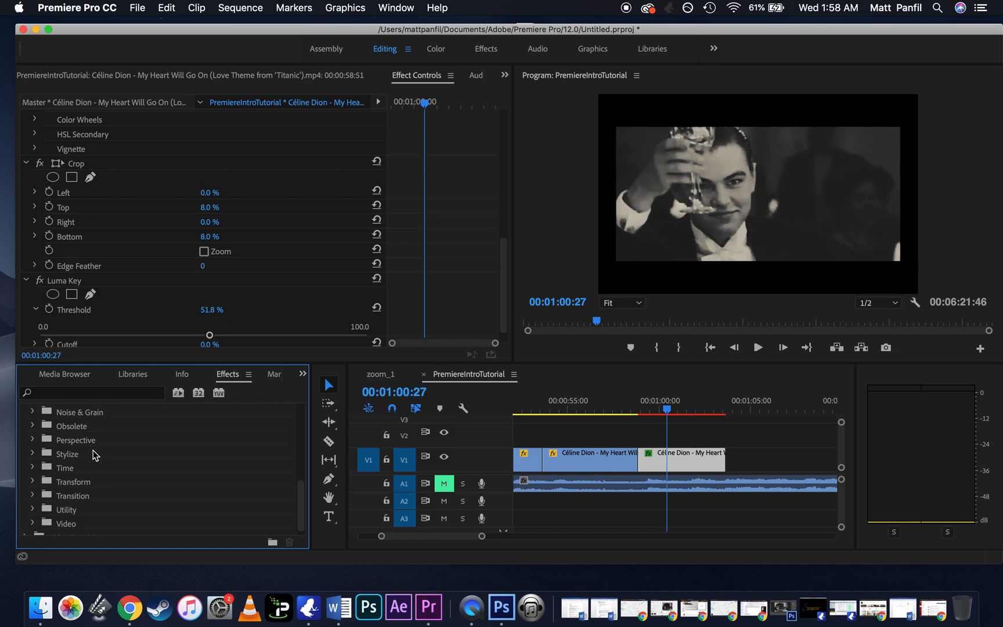
scroll(94, 450, down, 1)
click(34, 446)
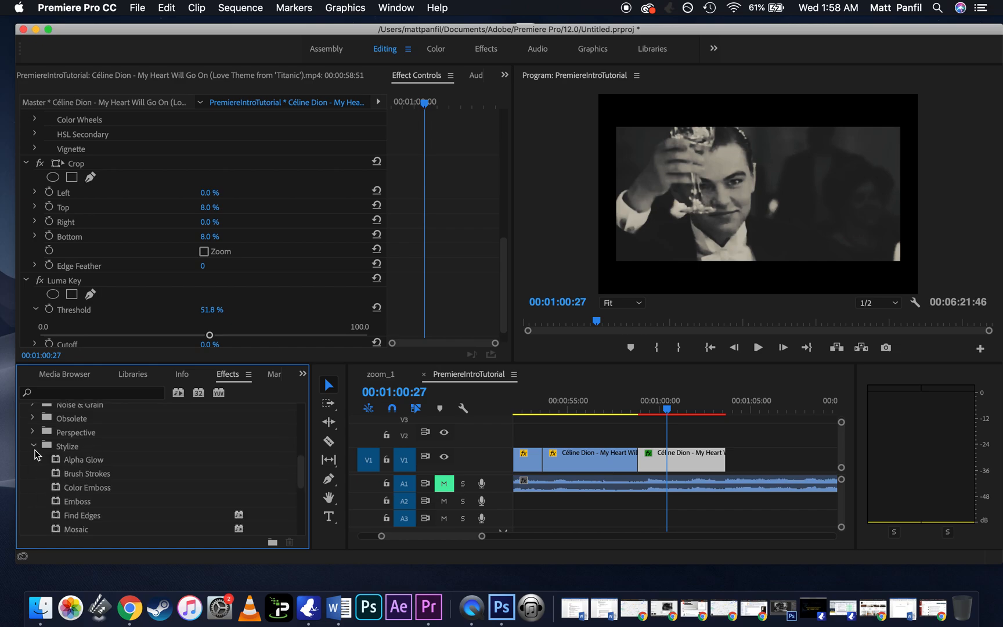
scroll(42, 449, down, 1)
drag(87, 446, 648, 448)
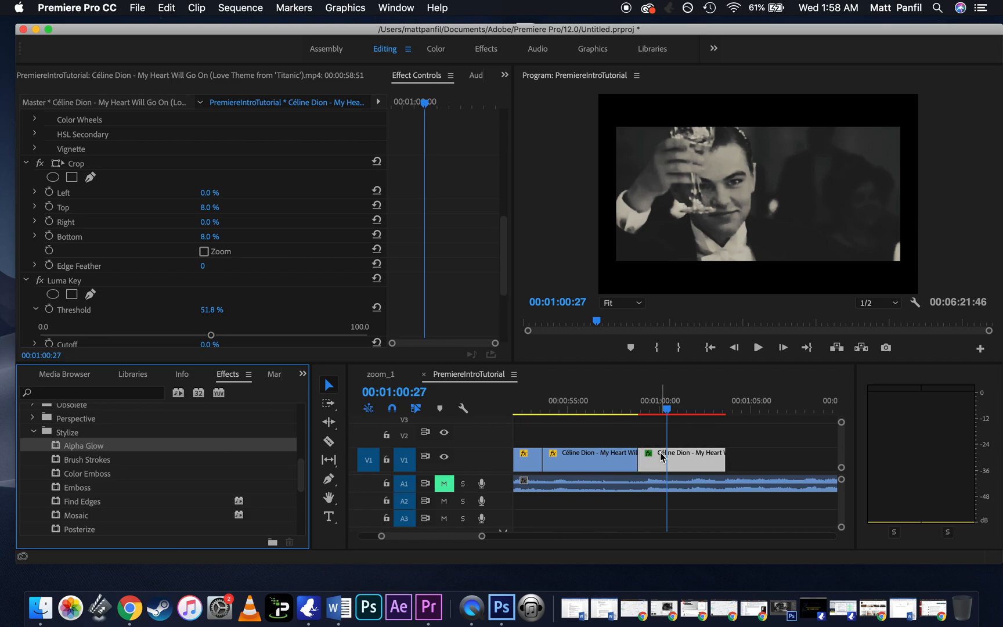
Step: Set the Alpha Glow effect's Glow amount to about 53
scroll(440, 246, down, 5)
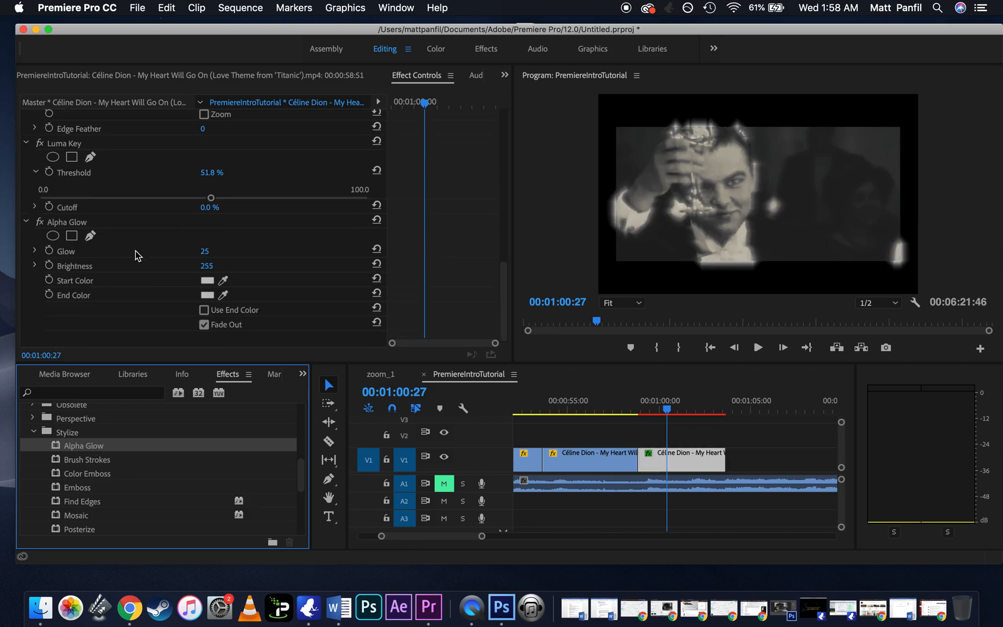
click(34, 251)
drag(141, 277, 212, 283)
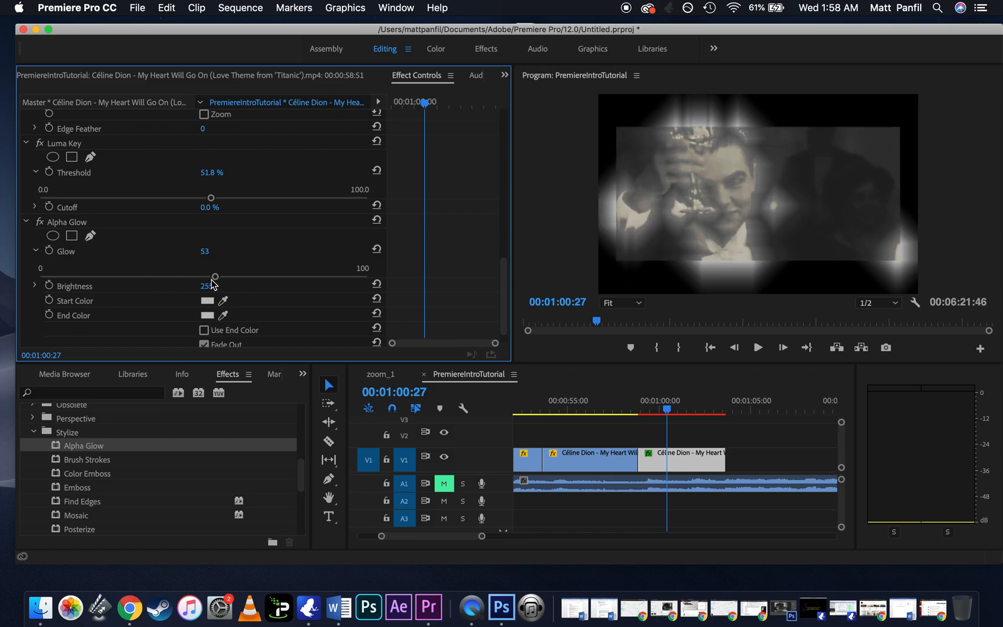
Step: Apply the Cross Dissolve from the Dissolve group of the Video Transitions to the cut before the slowed segment
scroll(195, 457, up, 1)
scroll(194, 457, up, 10)
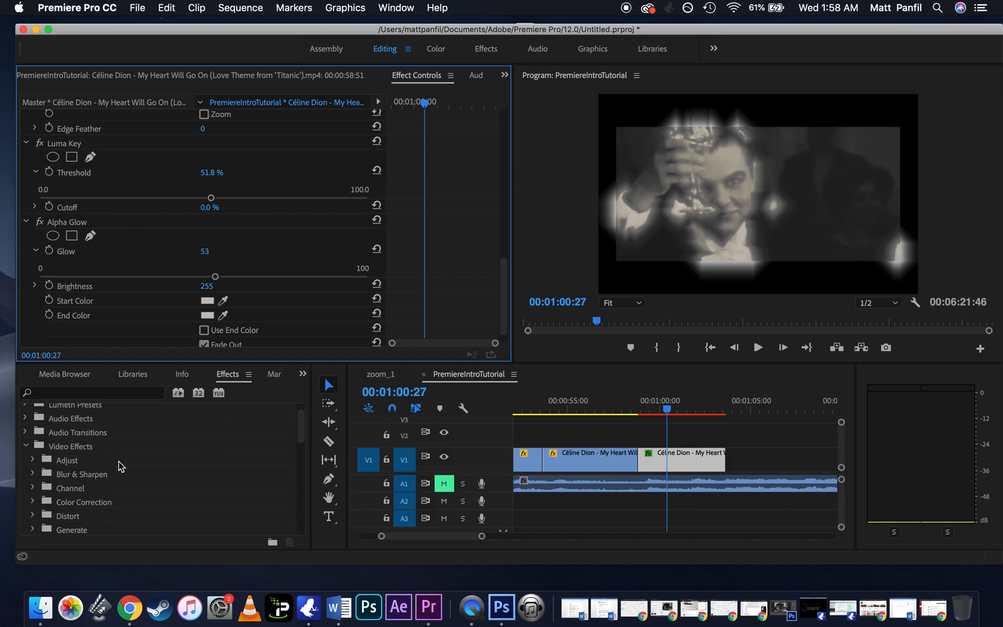
click(26, 446)
click(25, 482)
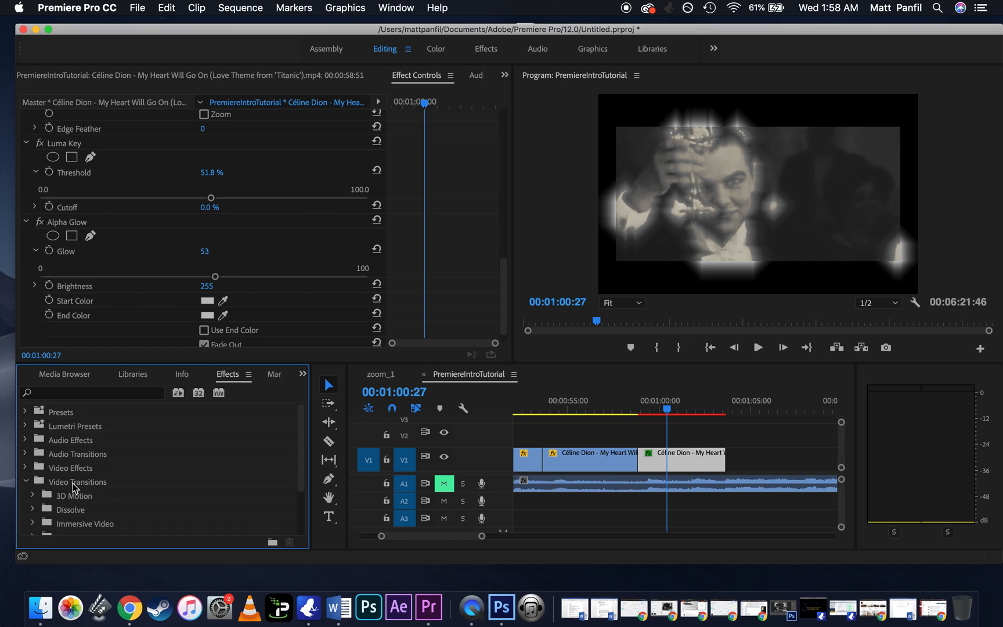
scroll(75, 487, down, 2)
click(32, 469)
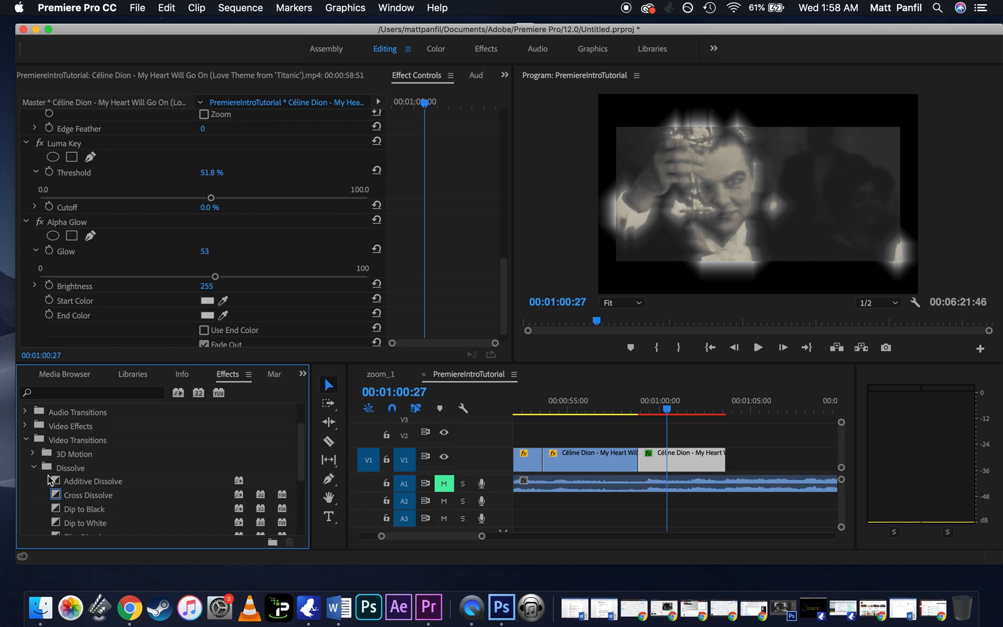
scroll(62, 471, down, 5)
scroll(66, 483, up, 3)
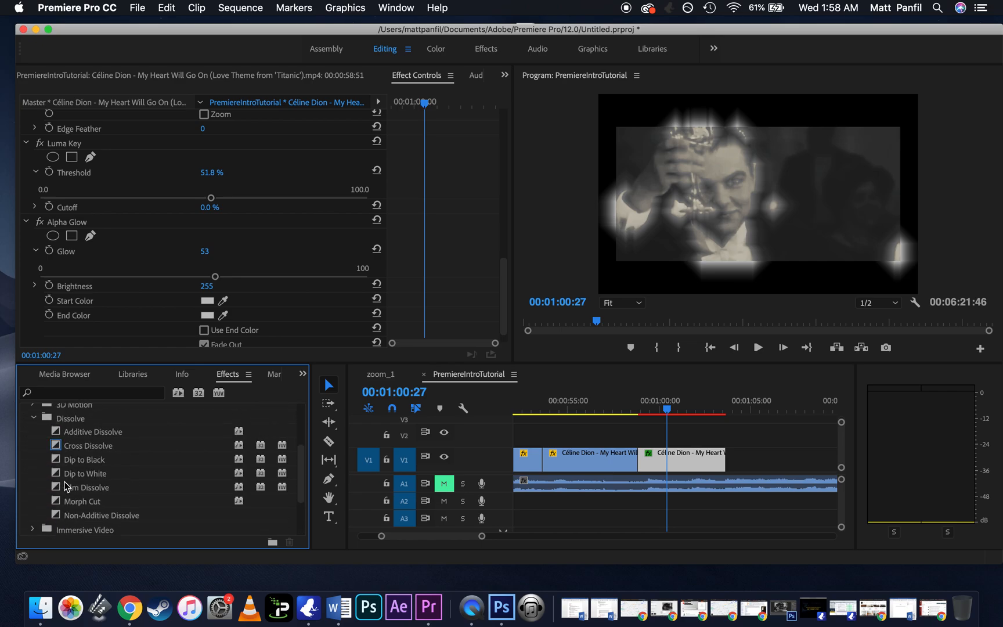
drag(82, 446, 638, 459)
Step: Play back the Cross Dissolve at the cut before the slowed segment
click(639, 411)
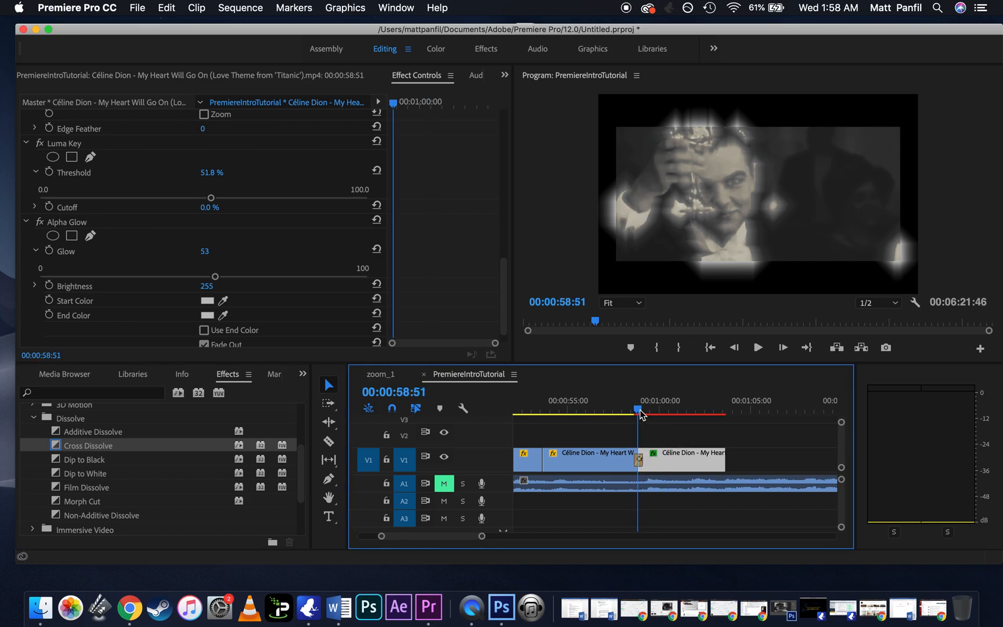
key(=)
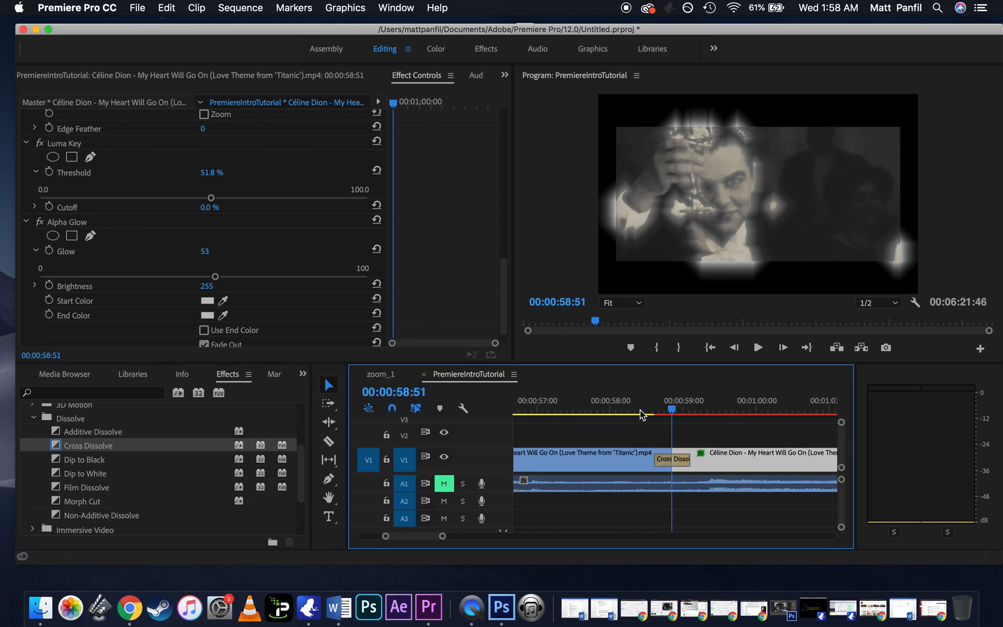
click(653, 411)
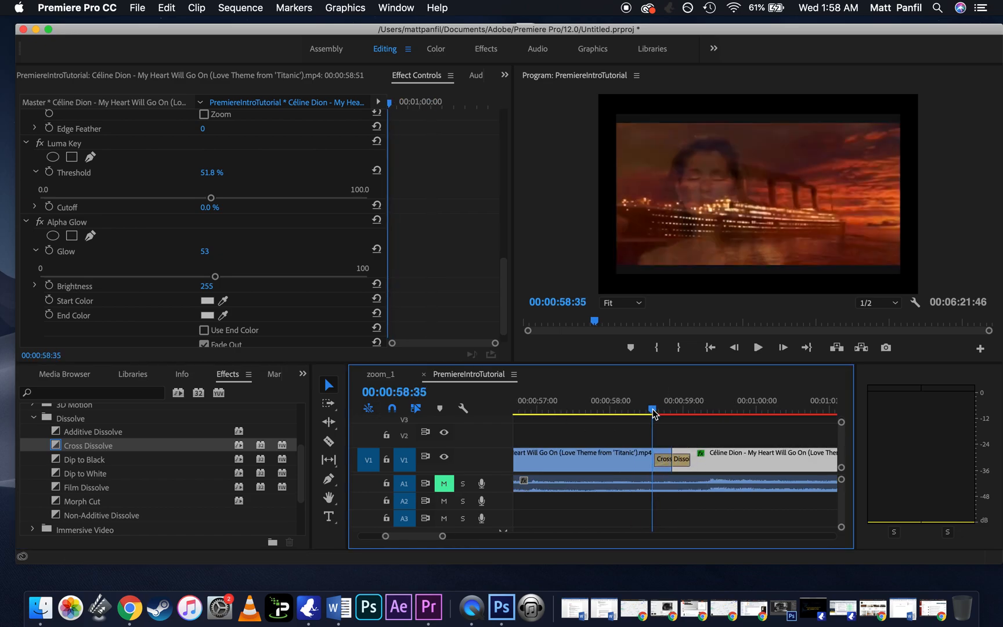
key(space)
click(701, 411)
click(704, 412)
Step: Lower the Program monitor's playback resolution to 1/8 and move the playhead to 00:00:59:06
click(879, 302)
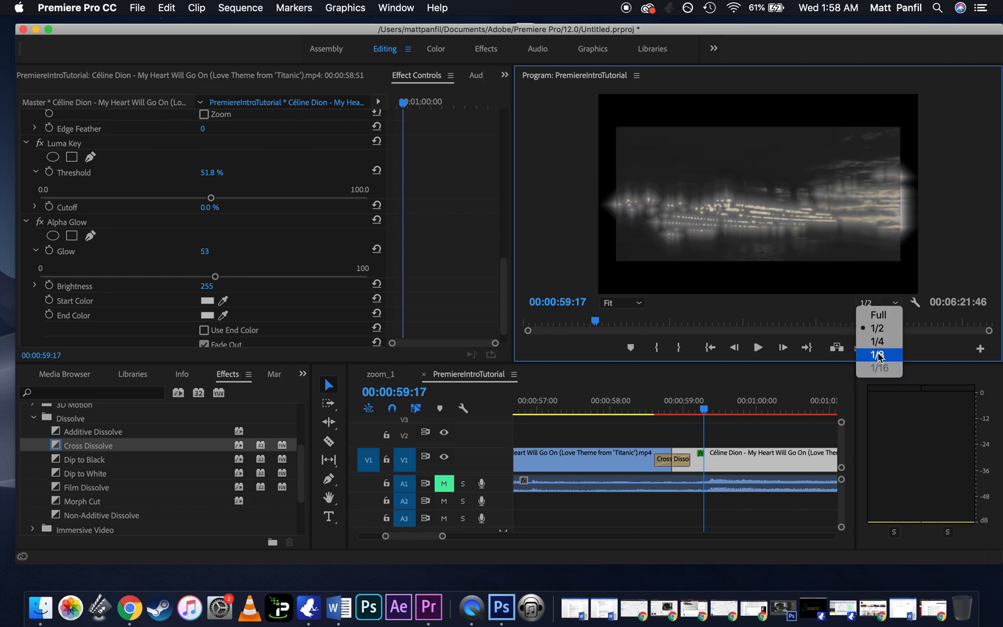
click(878, 355)
mouse_move(690, 411)
mouse_down()
mouse_move(665, 417)
mouse_move(695, 422)
mouse_up()
Step: Replace the Cross Dissolve with the Cross Zoom from the Zoom group and extend it to 00:00:01:12
click(33, 418)
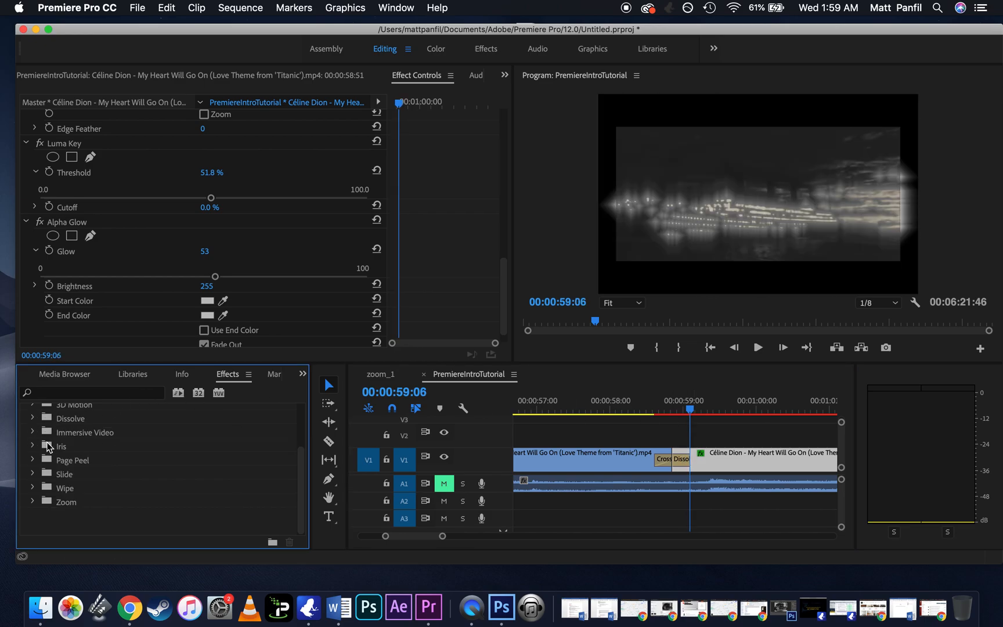
click(33, 472)
click(33, 473)
click(33, 501)
drag(77, 515, 710, 460)
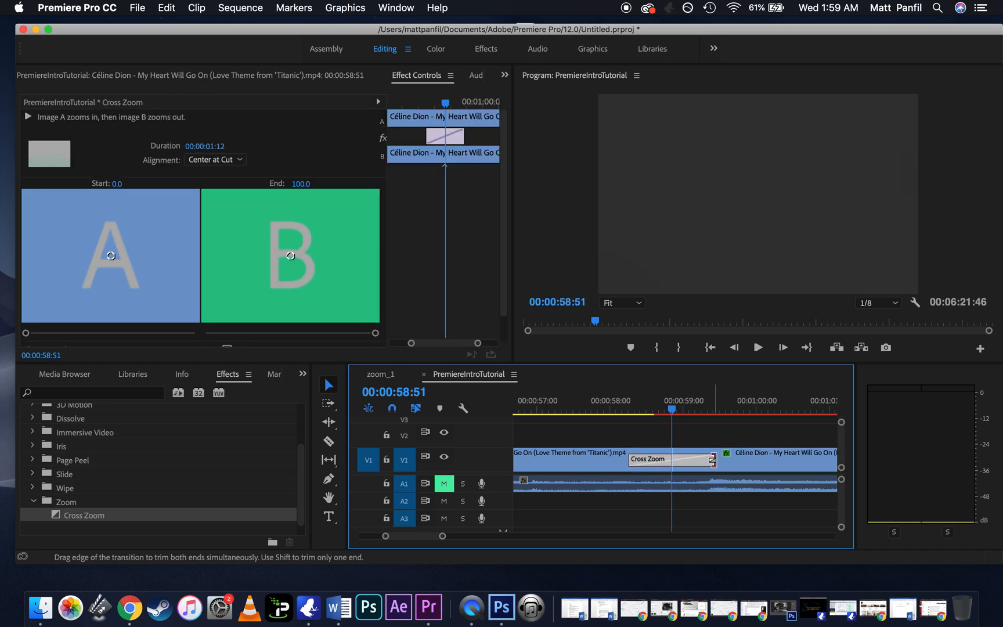
Step: Shorten the Cross Zoom to 00:00:01:04 on the timeline, then check its duration setting without changing it
key(minus)
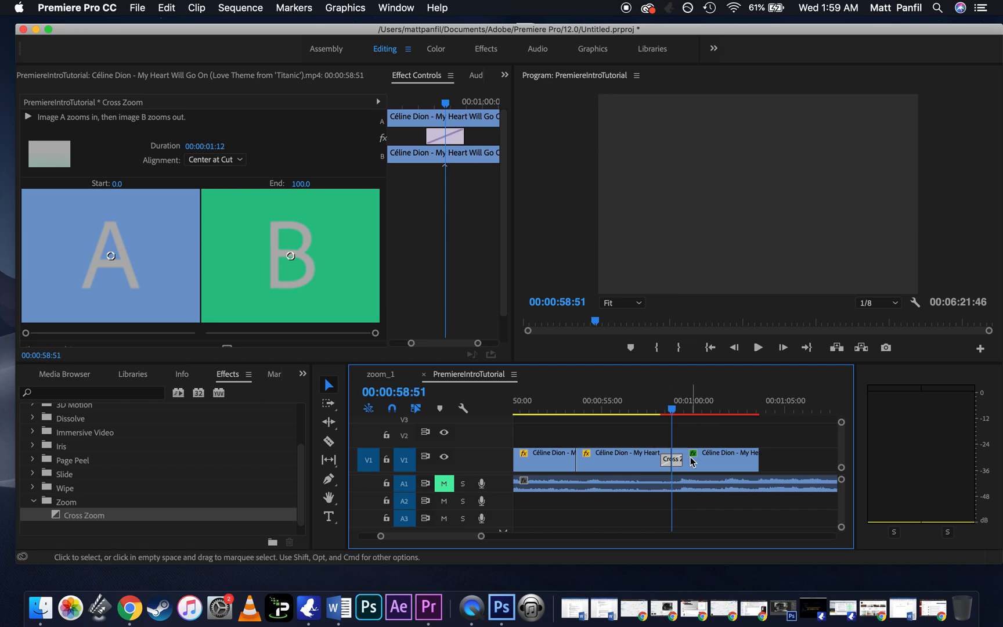
drag(678, 458, 689, 459)
drag(690, 460, 691, 460)
drag(672, 410, 694, 410)
drag(688, 460, 680, 461)
double_click(673, 462)
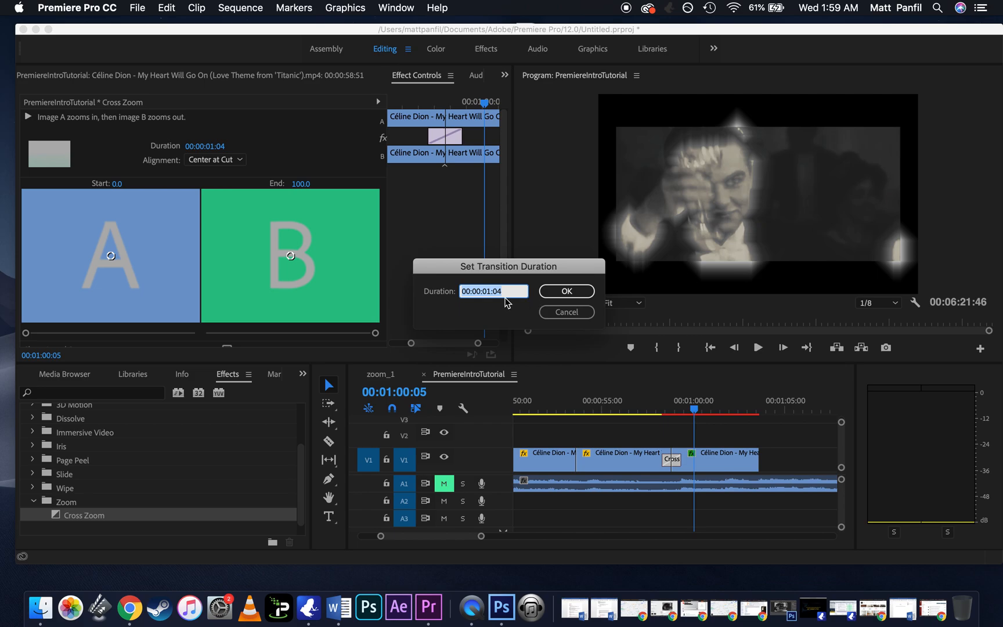
click(566, 313)
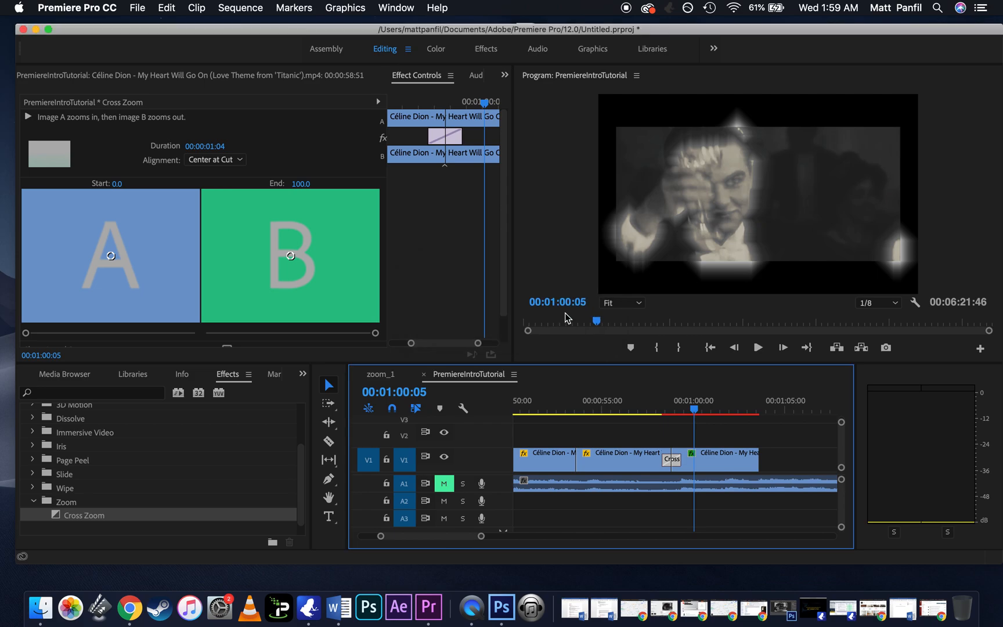
Step: Close the Zoom group and the Video Transitions group
click(33, 501)
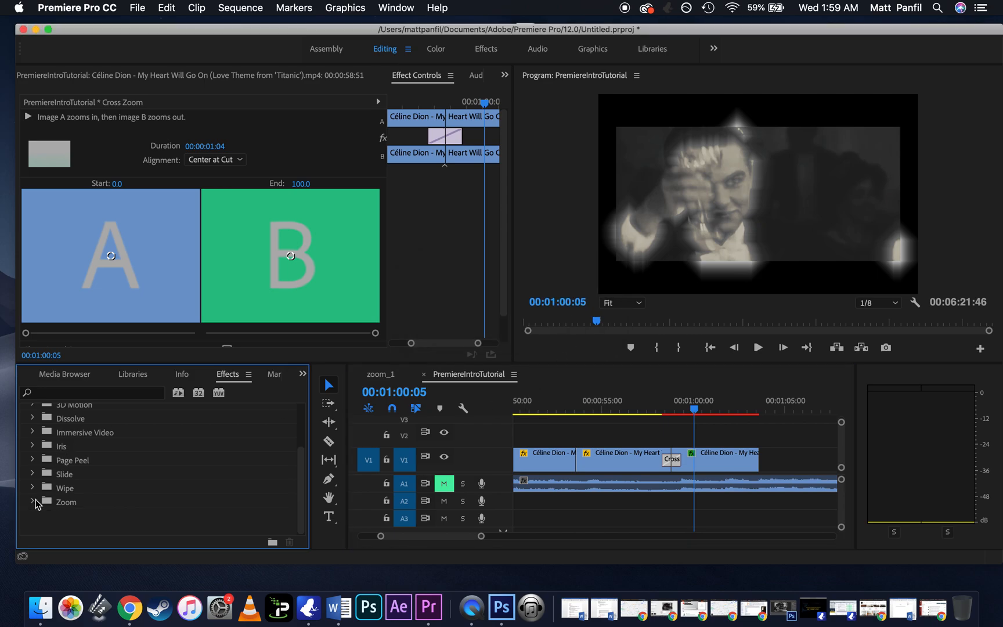
scroll(140, 497, up, 2)
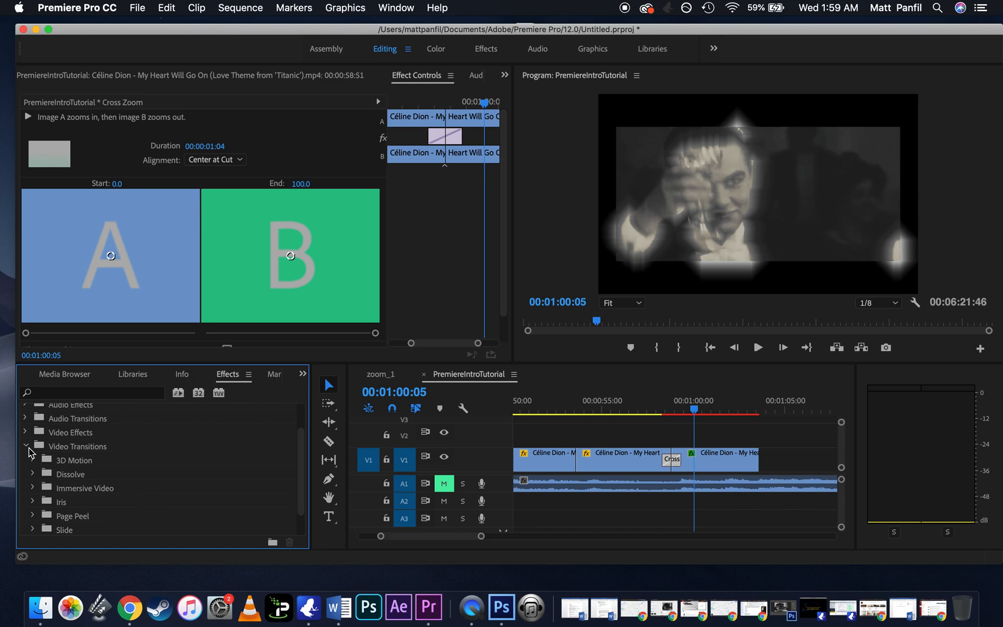
click(26, 446)
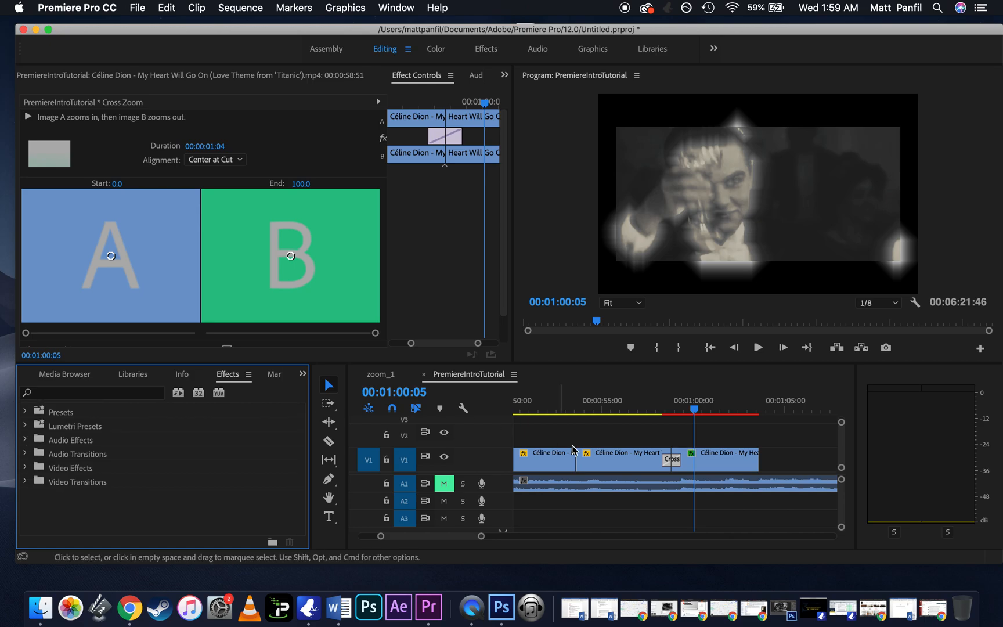
Step: Increase the height of audio track A1 and bring the timeline in close around 00:00:56:33
click(634, 405)
key(=)
key(=)
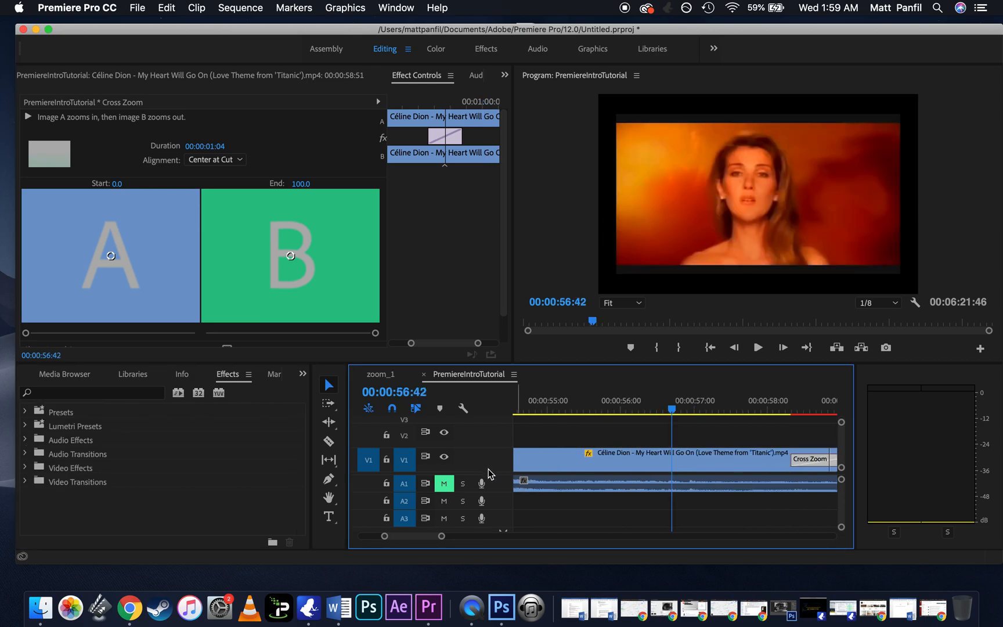
drag(498, 492, 498, 505)
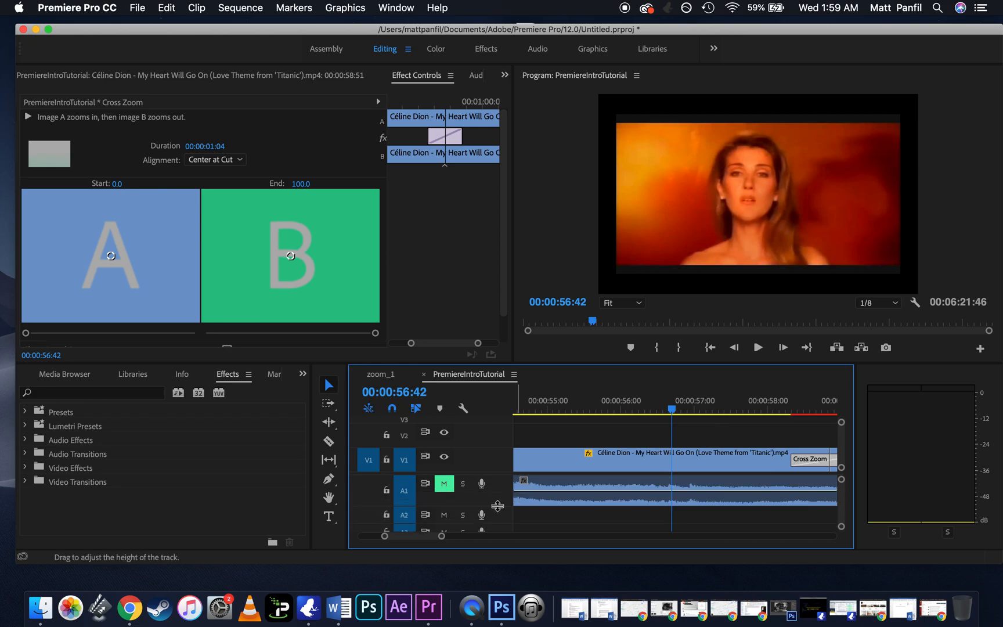
click(661, 399)
key(=)
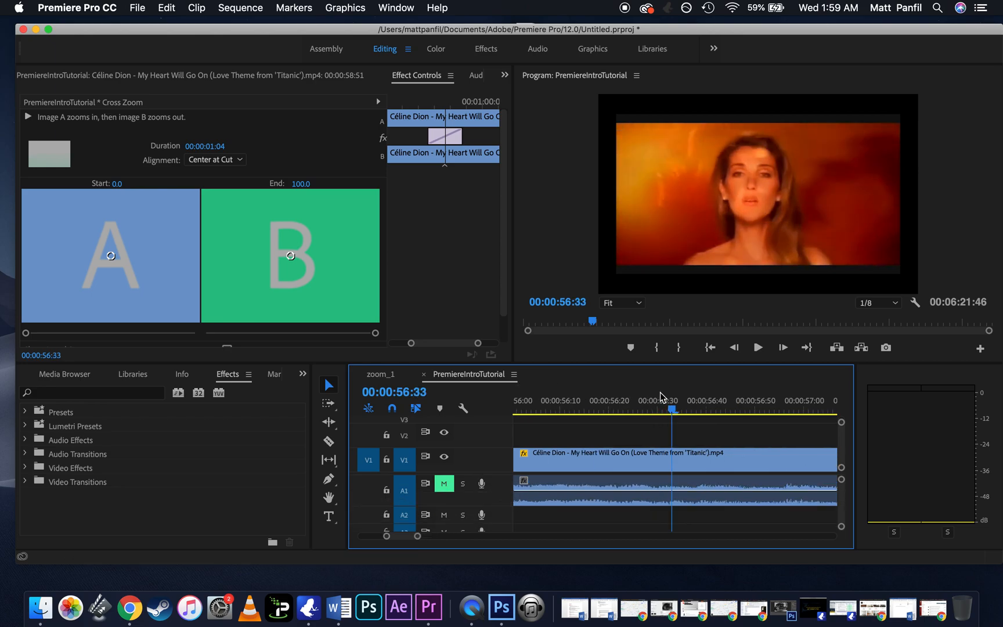
Step: Examine the Audio Effects and the Crossfade group of the Audio Transitions, then close the groups
click(23, 441)
scroll(58, 470, down, 2)
scroll(58, 470, up, 2)
click(26, 440)
click(25, 454)
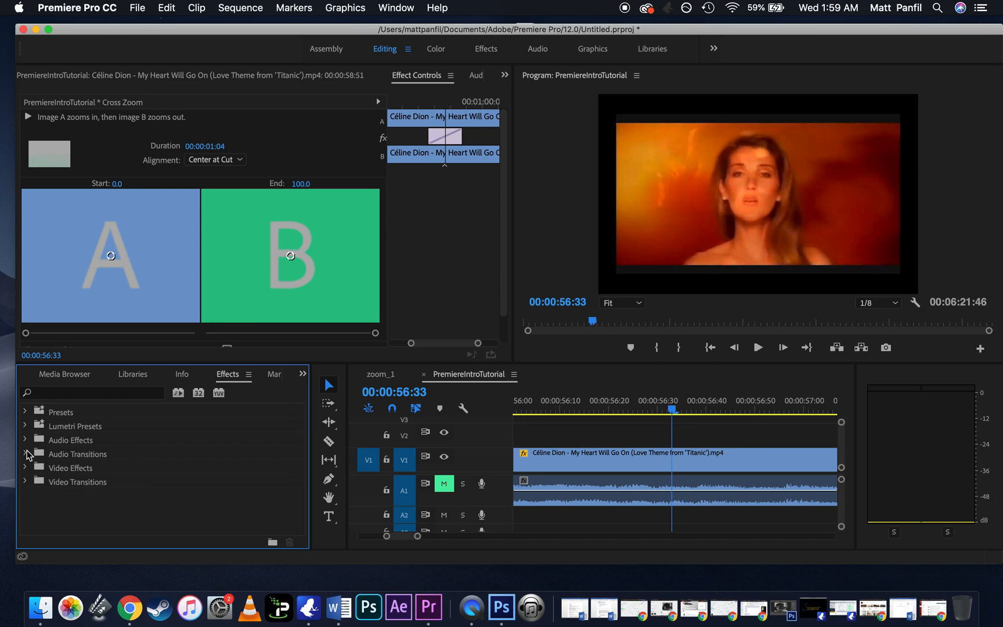
click(34, 468)
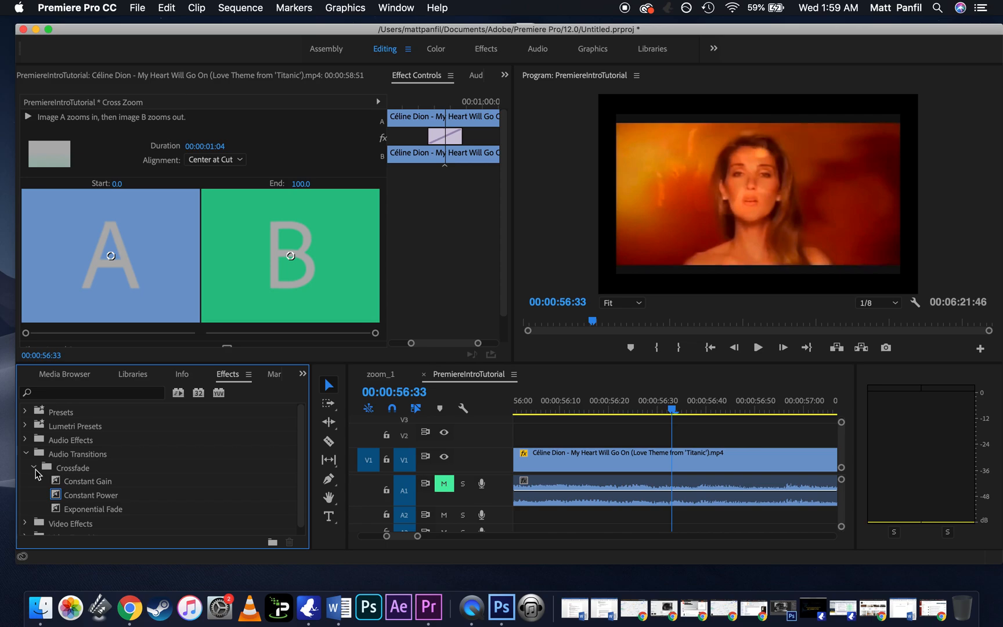
click(25, 454)
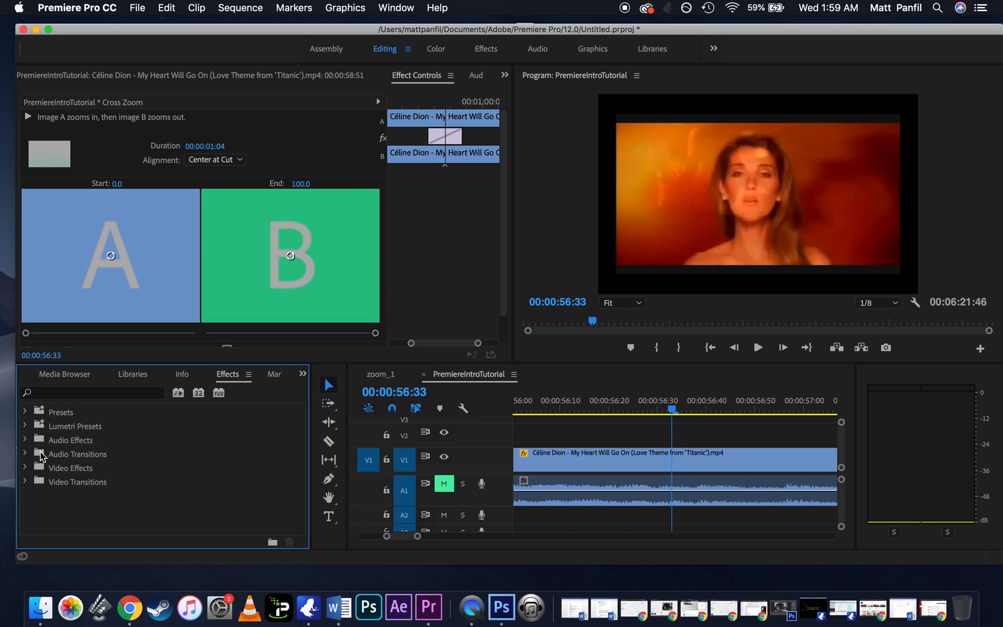
Step: Add three volume keyframes to the A1 audio clip between about 00:00:56:20 and 00:00:56:30 with the Pen tool and lower the middle one
click(329, 480)
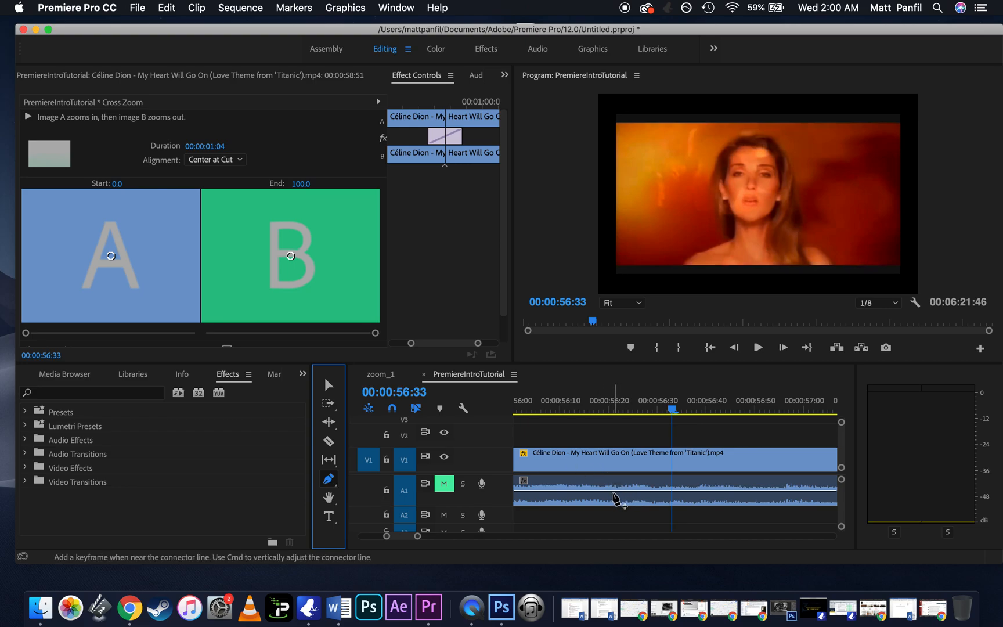
click(618, 491)
click(645, 491)
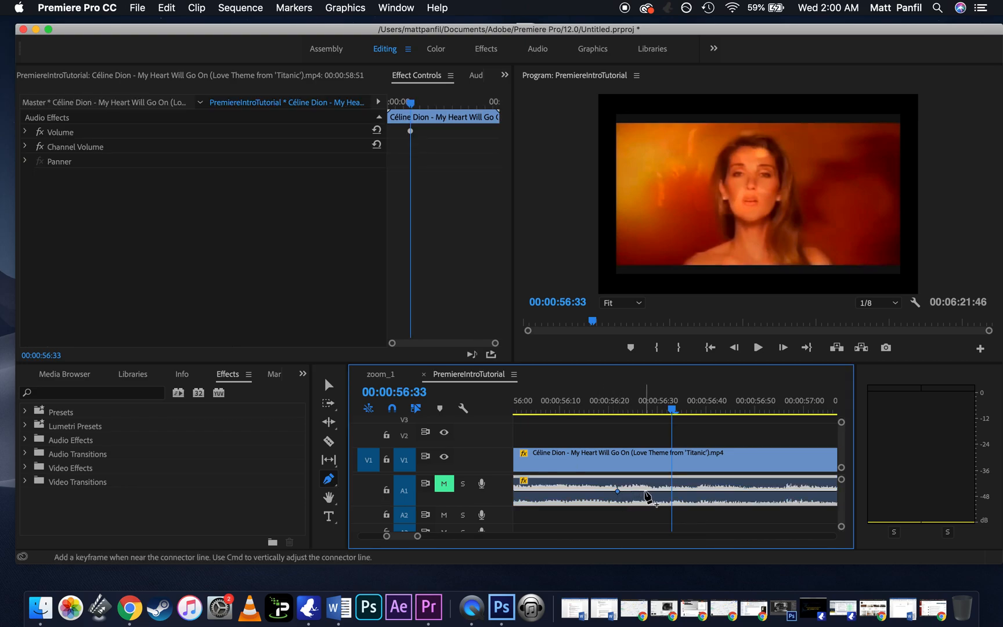
click(679, 491)
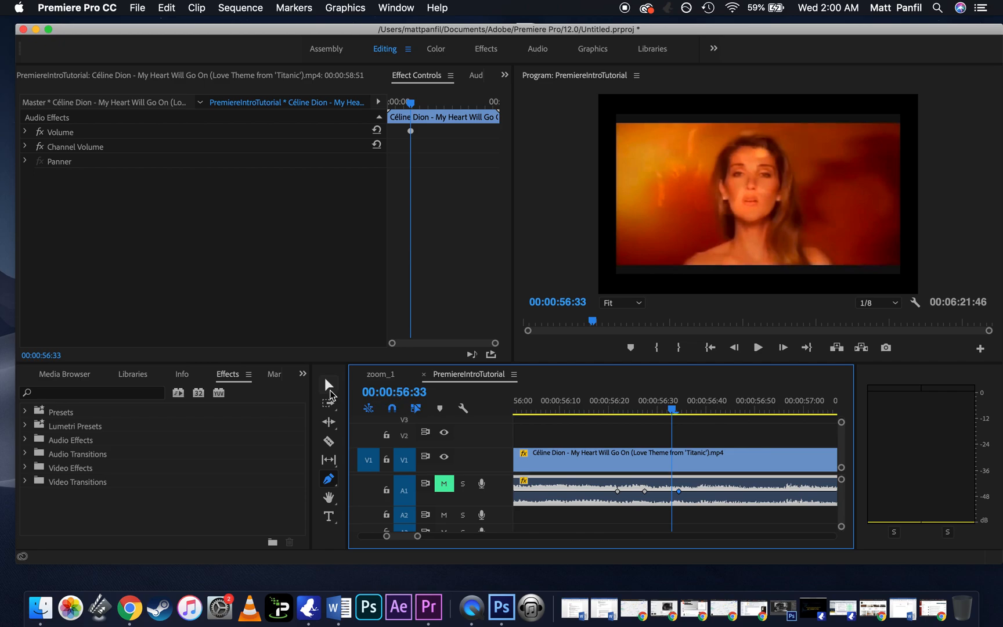
click(329, 384)
mouse_move(645, 491)
mouse_down()
mouse_move(686, 491)
mouse_move(650, 500)
mouse_up()
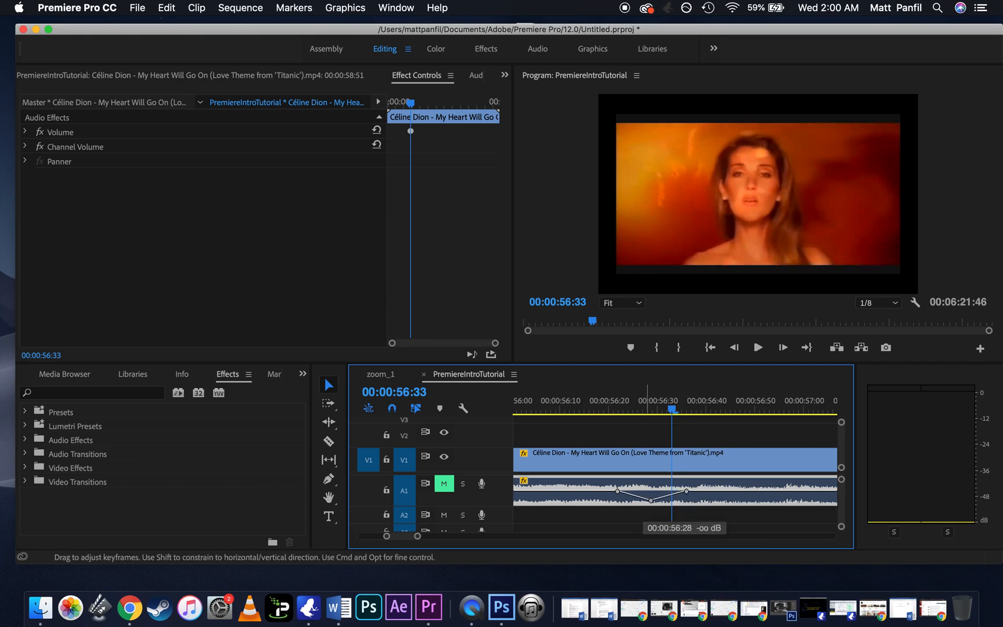
Step: Unmute audio track A1 and play back the volume dip
click(621, 403)
key(space)
key(space)
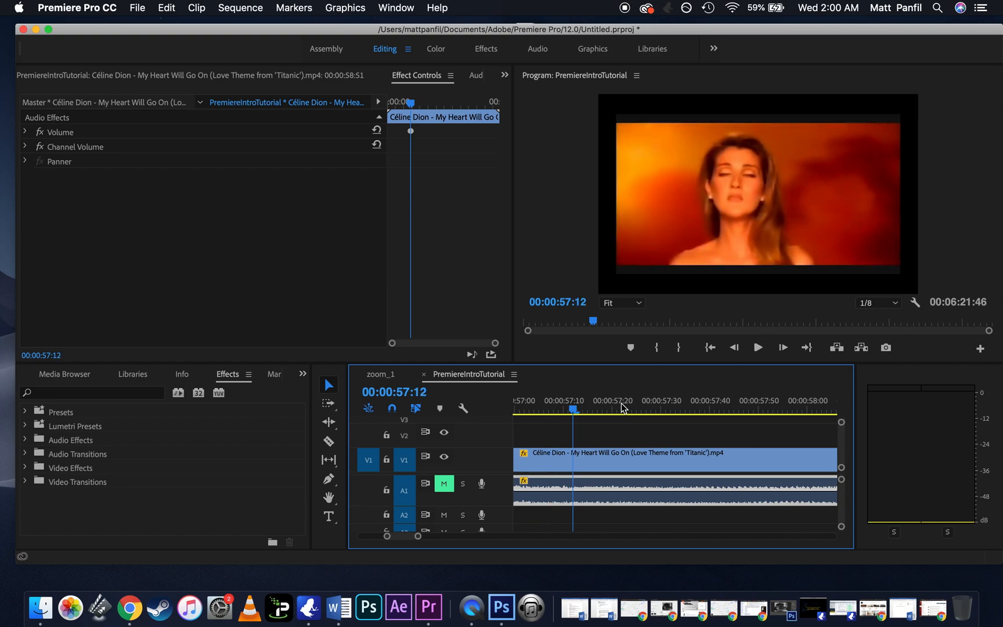
click(445, 484)
key(minus)
key(minus)
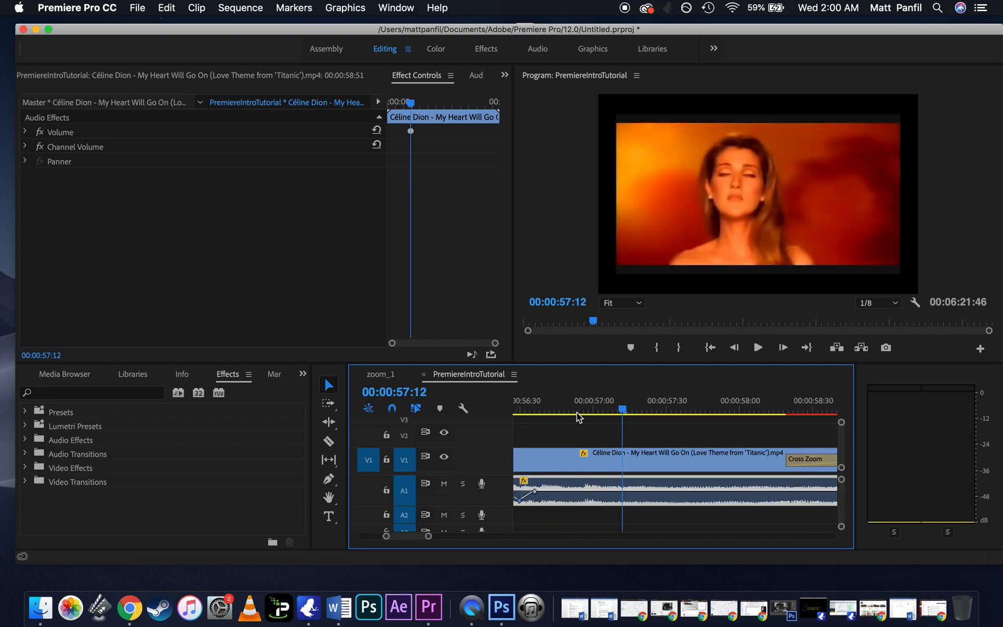
click(578, 411)
key(space)
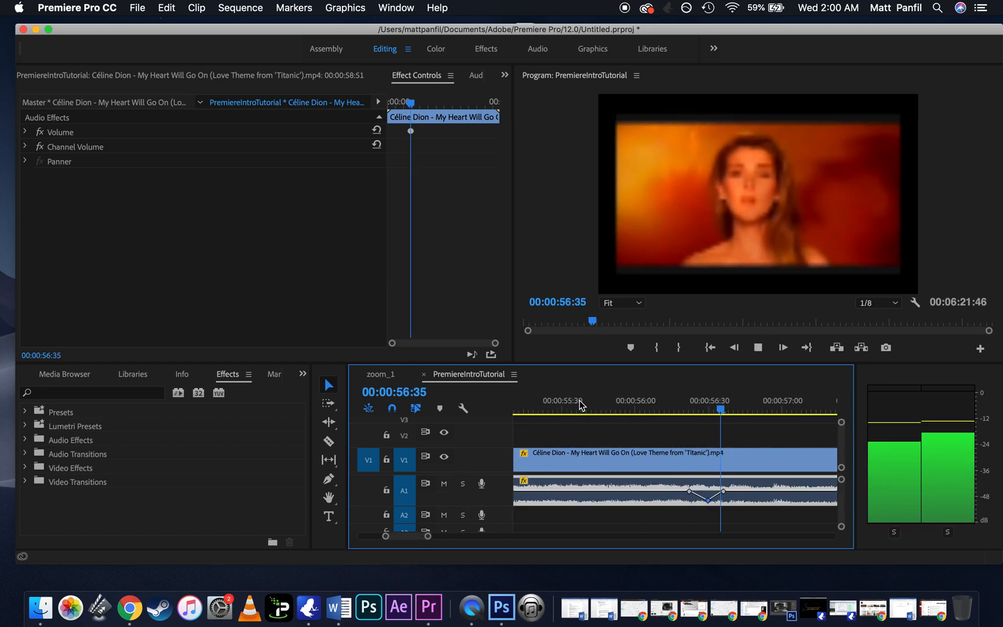
key(space)
Step: Widen the volume dip by moving its first keyframe to 00:00:55:55 and its last just before 00:00:57:00, then play it back
key(equal)
drag(690, 492, 625, 490)
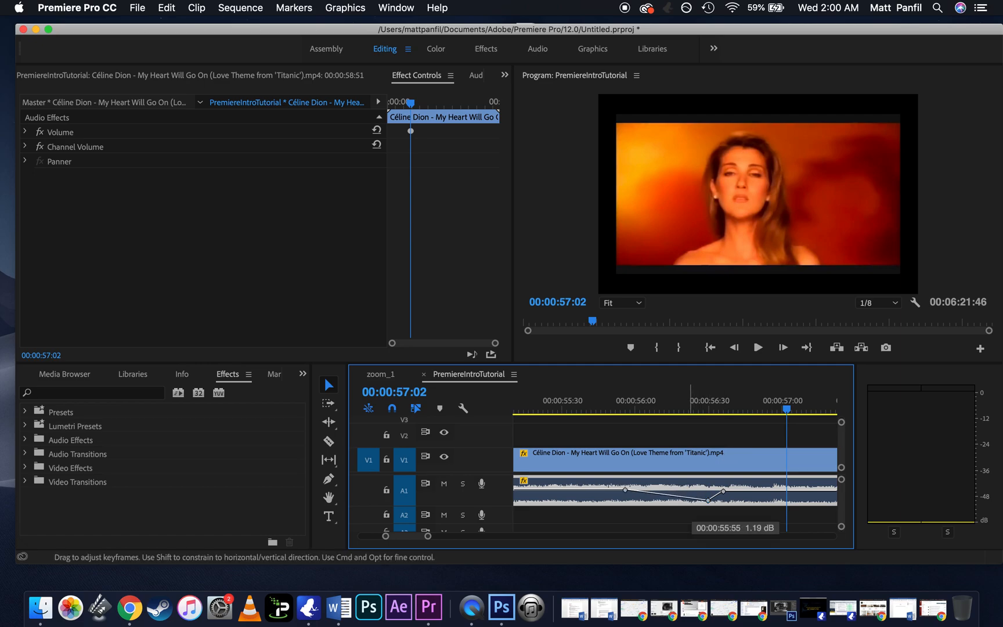
drag(723, 491, 778, 490)
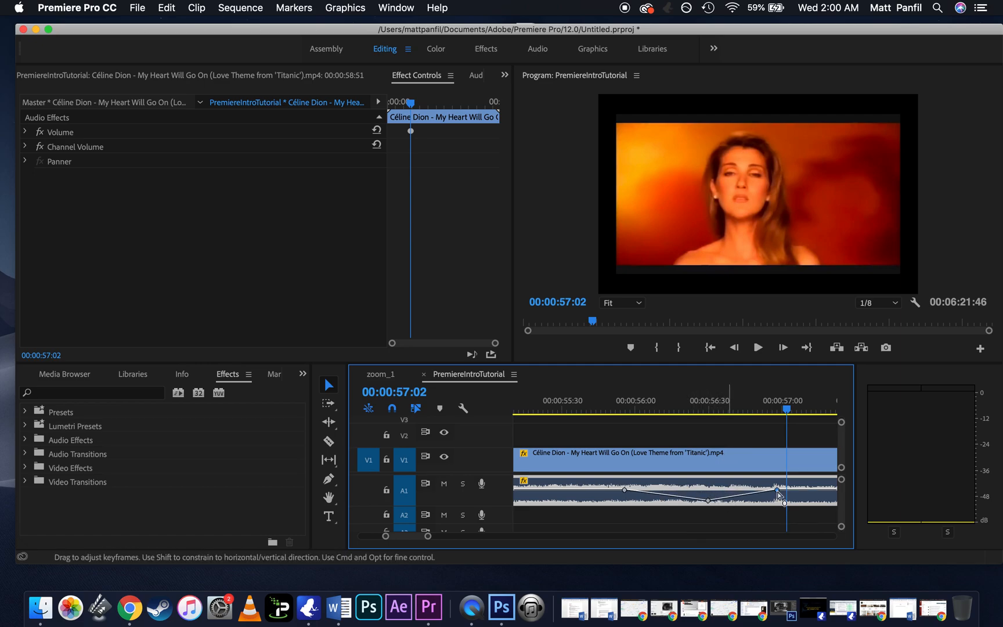
click(629, 393)
key(space)
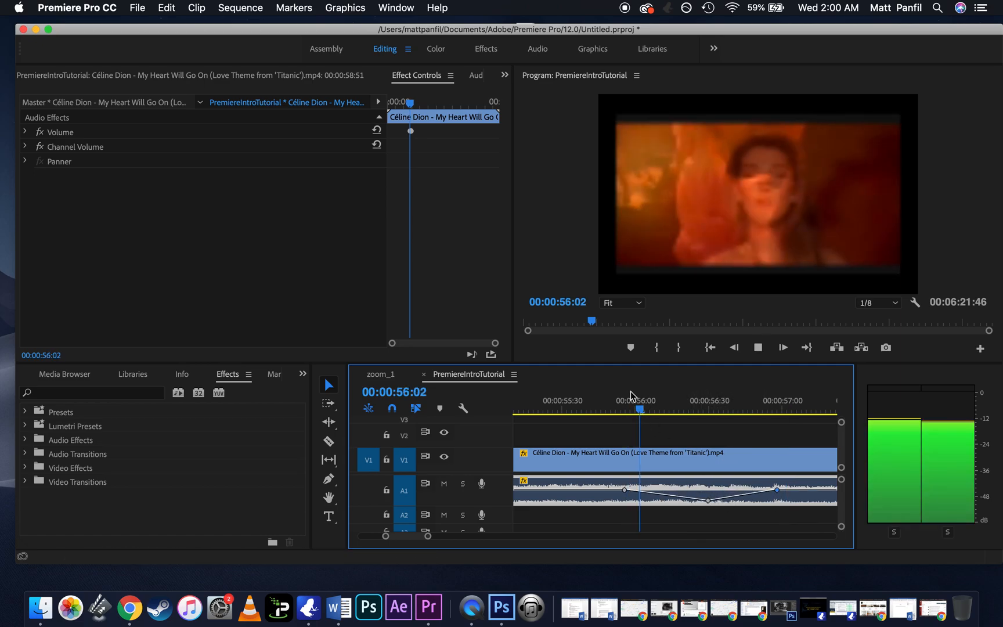
key(space)
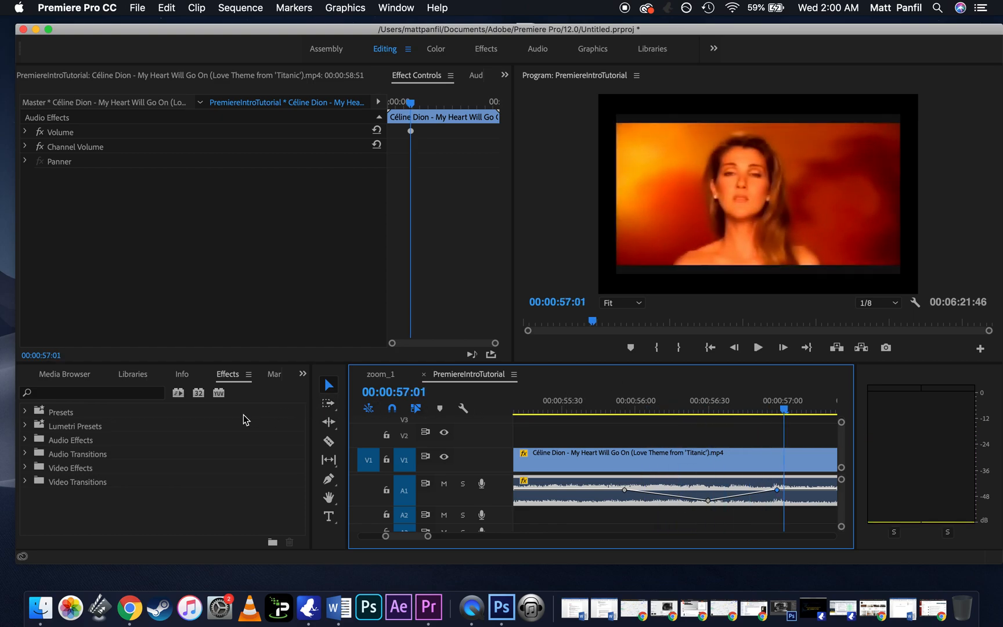
Step: Examine the Crossfade audio transitions and the Lumetri Presets groups, closing each again
click(25, 455)
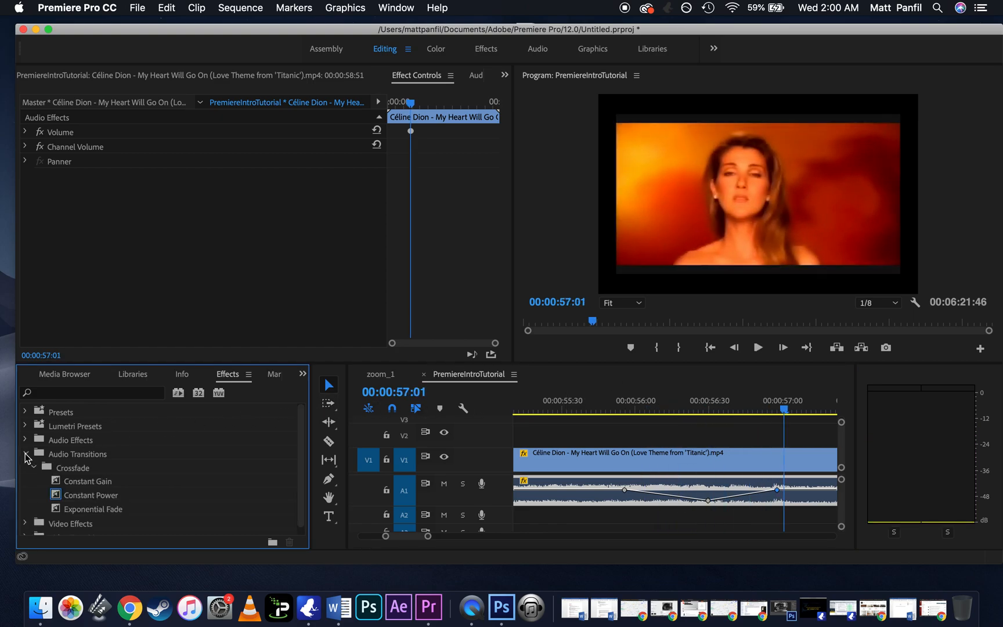
click(91, 510)
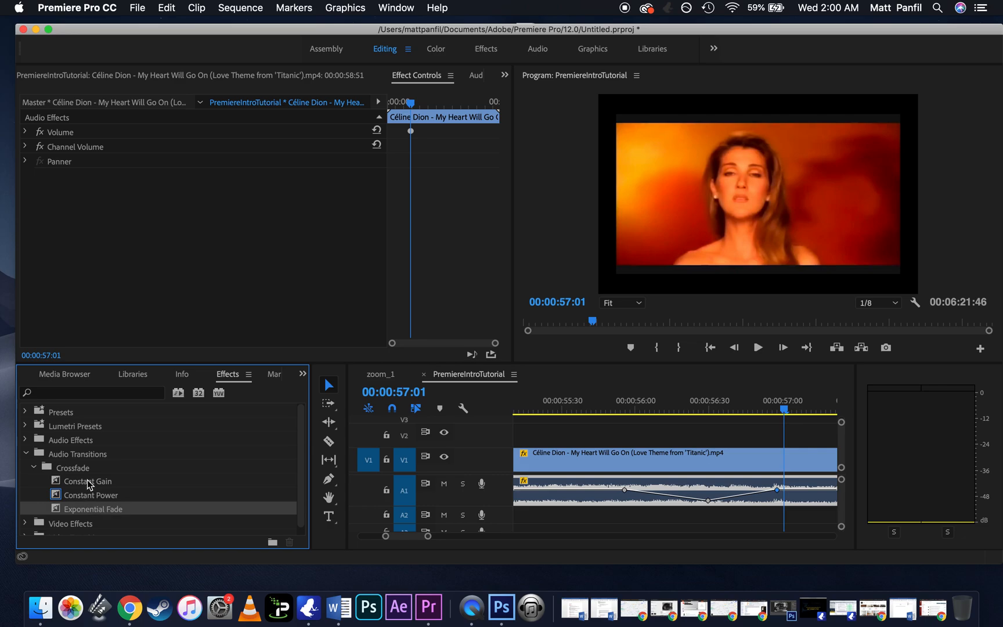
click(88, 482)
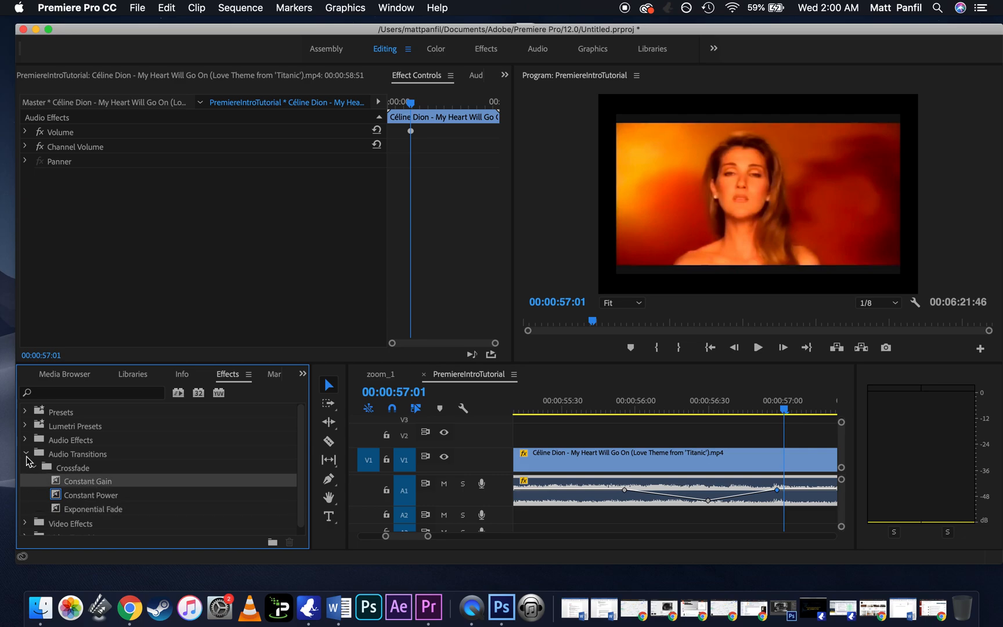
click(26, 455)
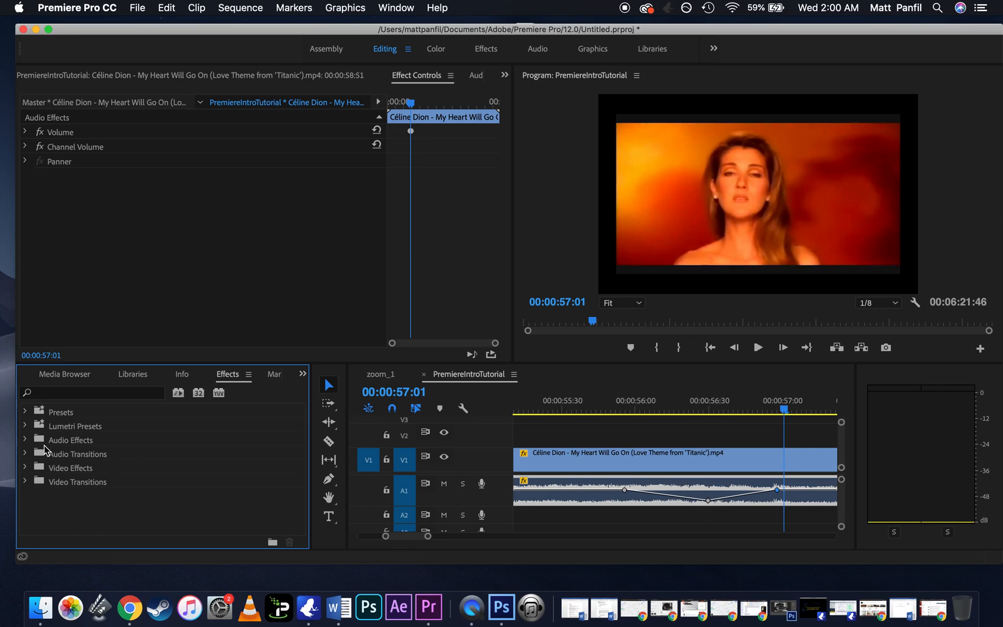
click(26, 426)
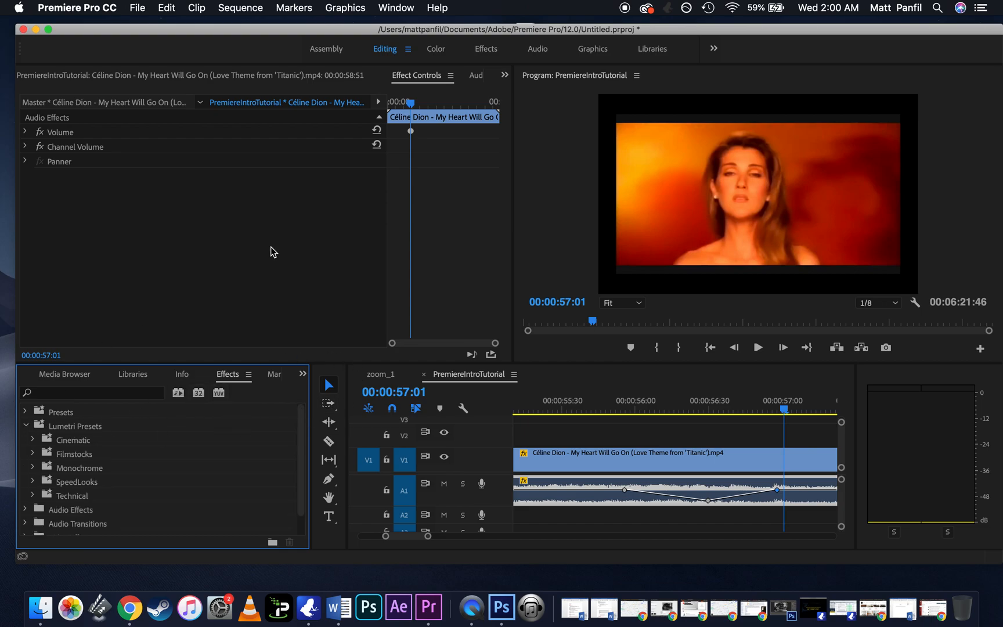
click(26, 428)
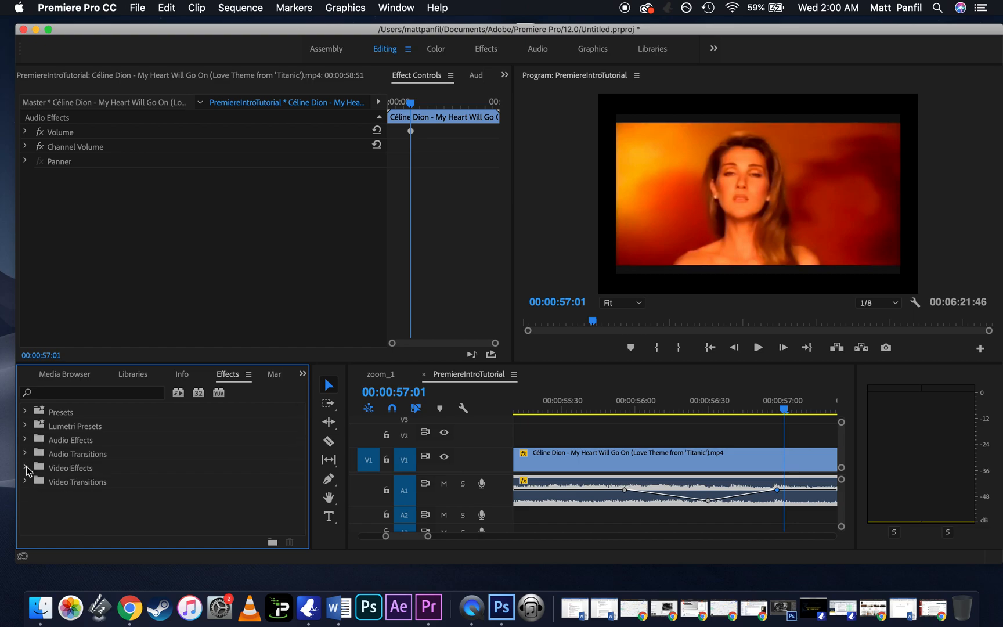
Step: Browse the Video Effects categories and search the effects for "mirro" to pick out the Mirror effect
click(26, 468)
scroll(90, 464, down, 3)
scroll(90, 461, down, 6)
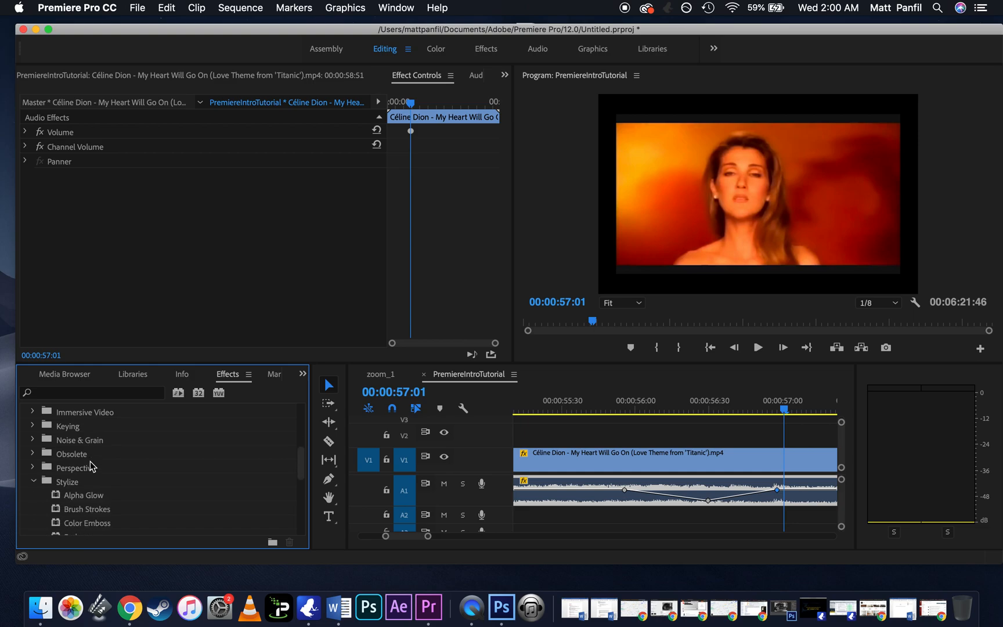
scroll(90, 460, down, 2)
click(33, 457)
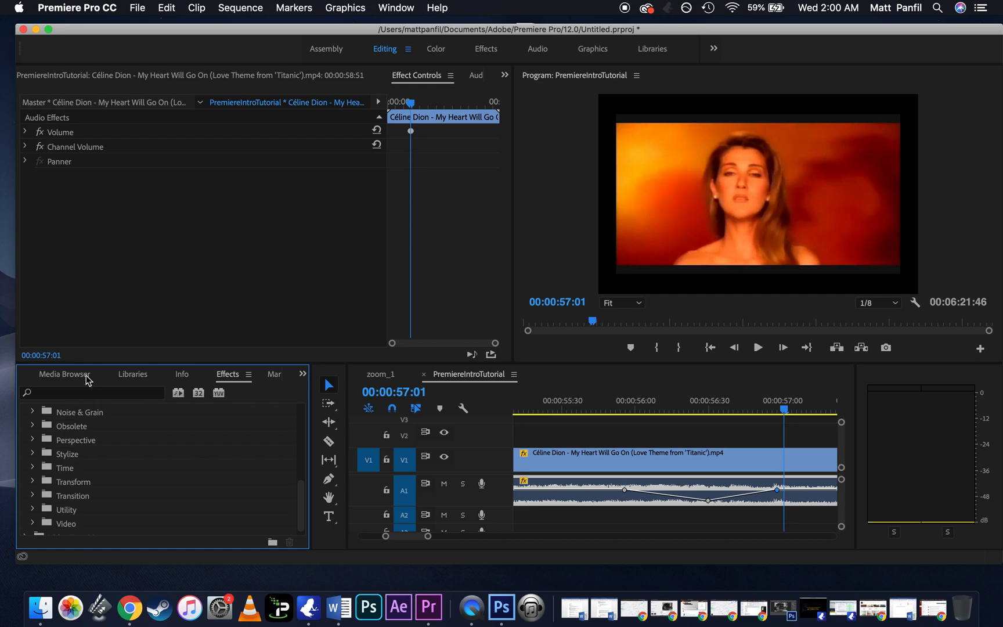
click(99, 393)
text(mirro)
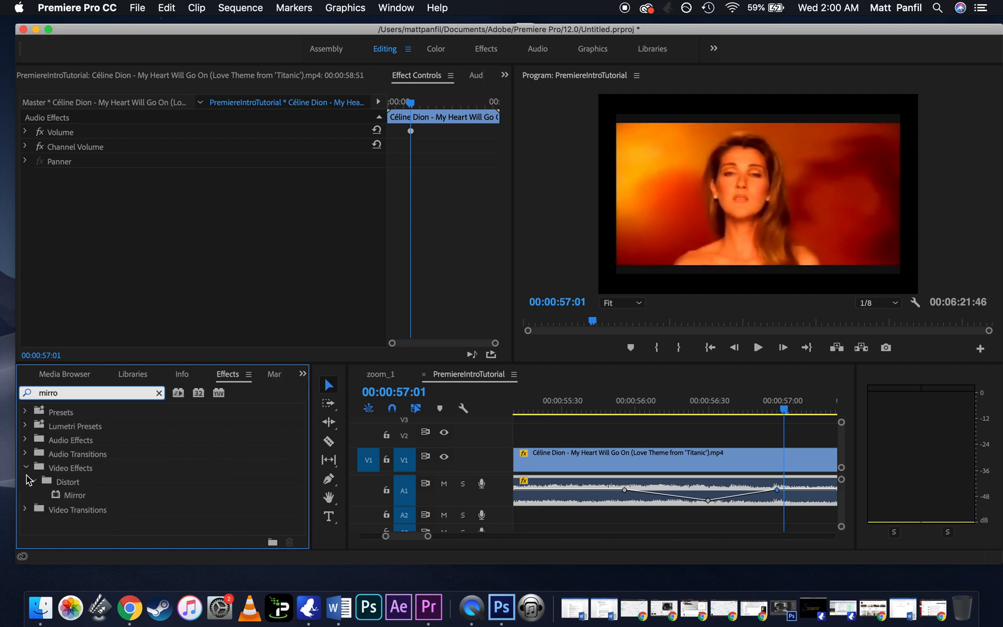
click(77, 497)
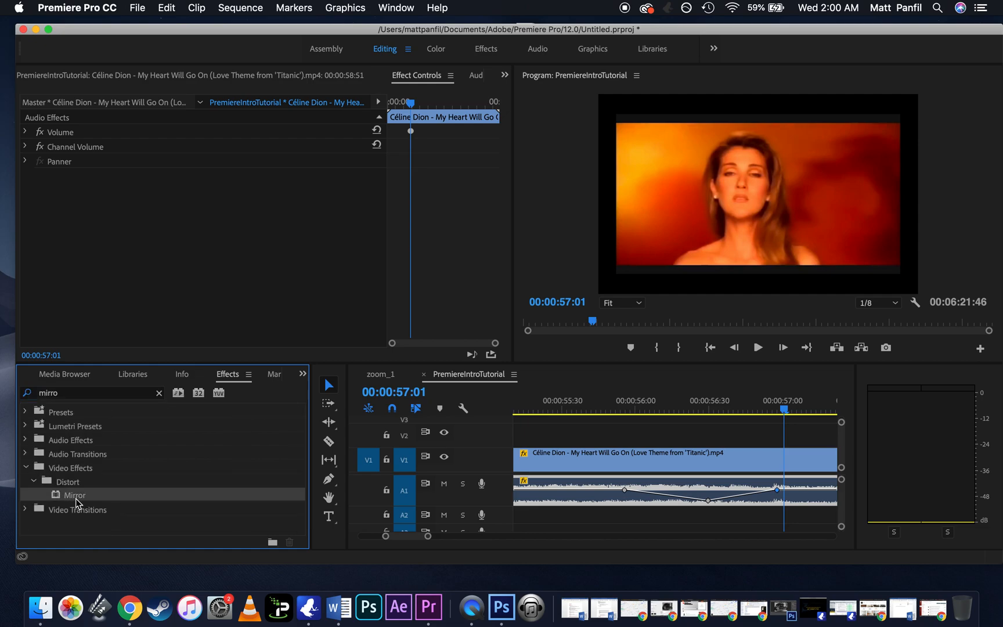
Step: Cut the V1 clip at about 00:00:57:00 and 00:00:57:33 with the Razor tool to isolate a short segment
scroll(608, 441, down, 5)
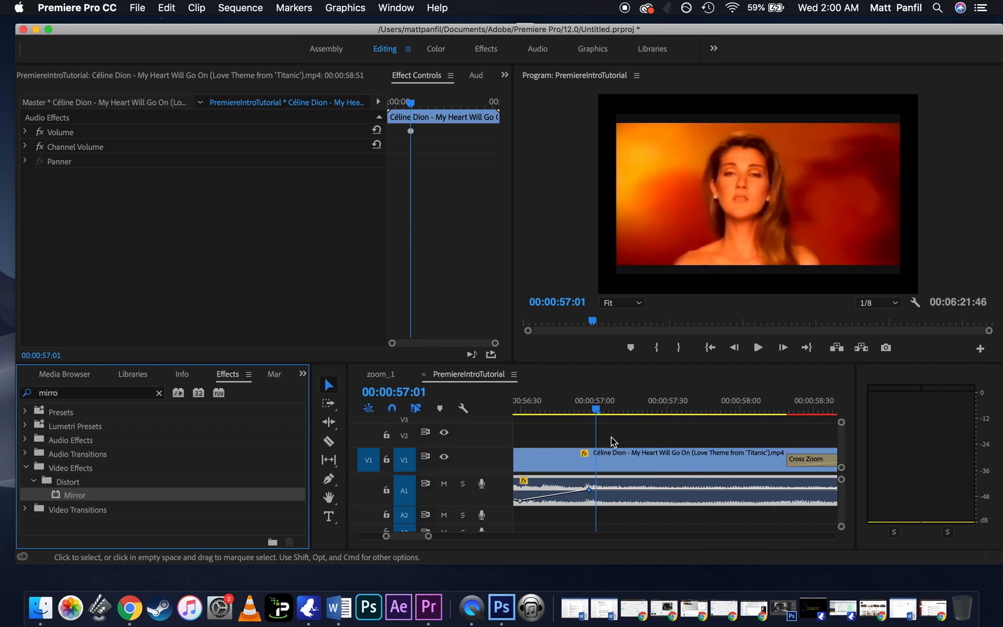
key(c)
click(594, 458)
click(674, 458)
key(v)
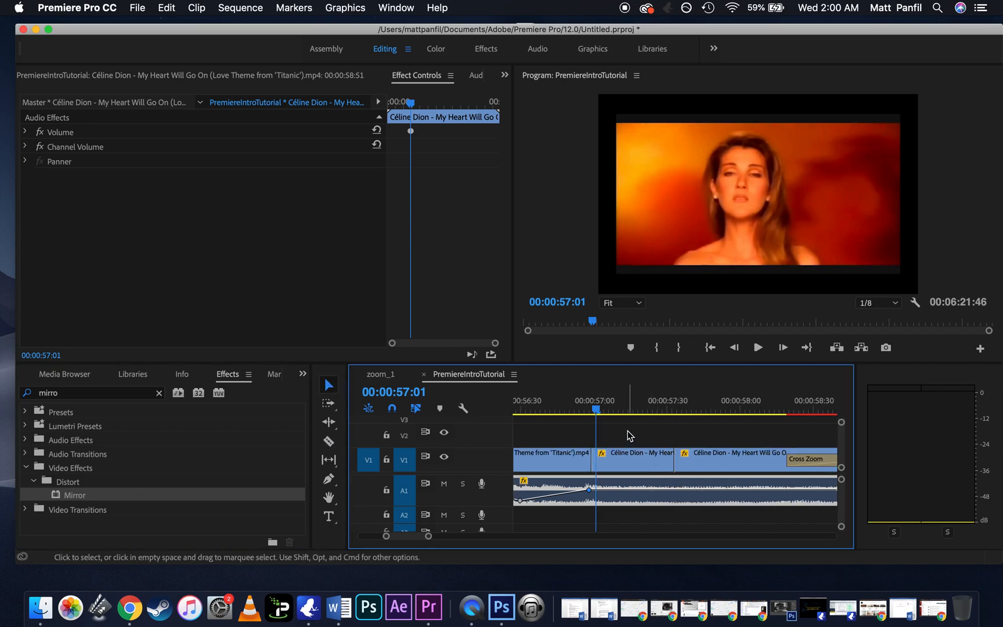
Step: Apply the Mirror effect to the short V1 segment and set its Reflection Angle to 90°
drag(80, 498, 620, 467)
scroll(493, 314, down, 3)
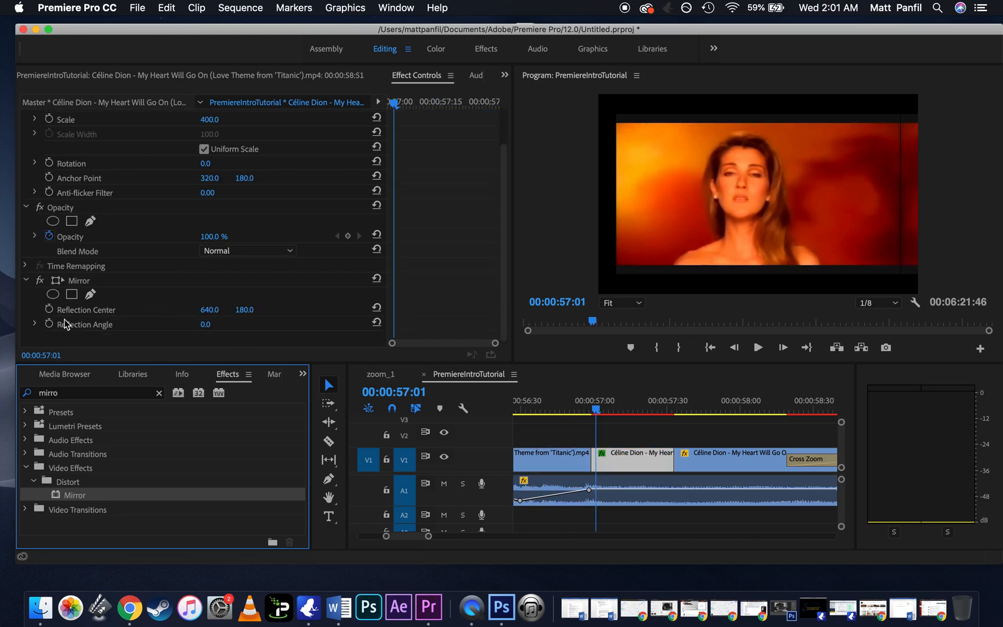
click(32, 325)
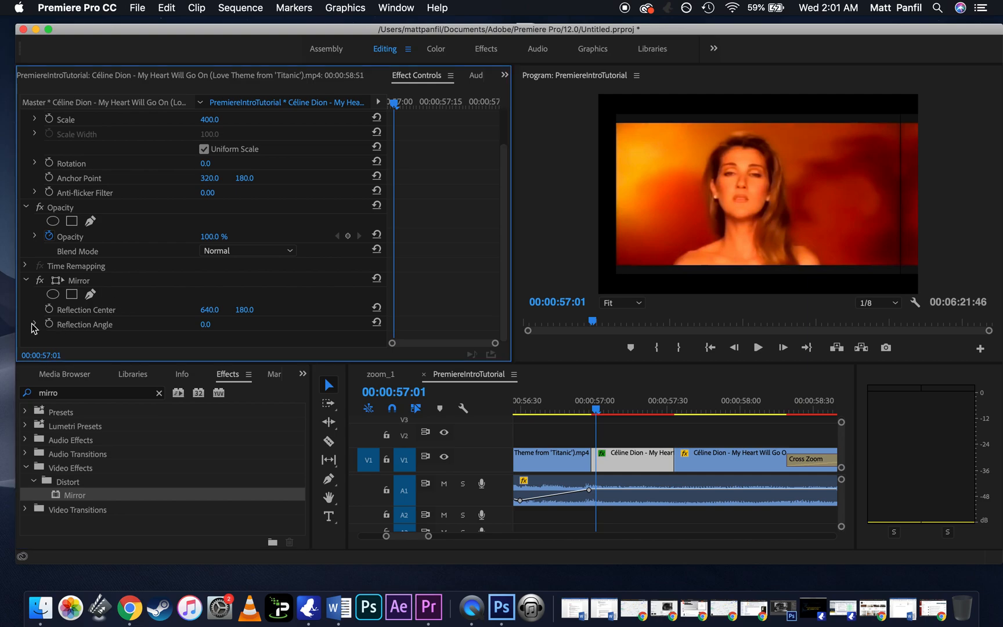
click(35, 325)
drag(207, 319, 213, 321)
click(210, 304)
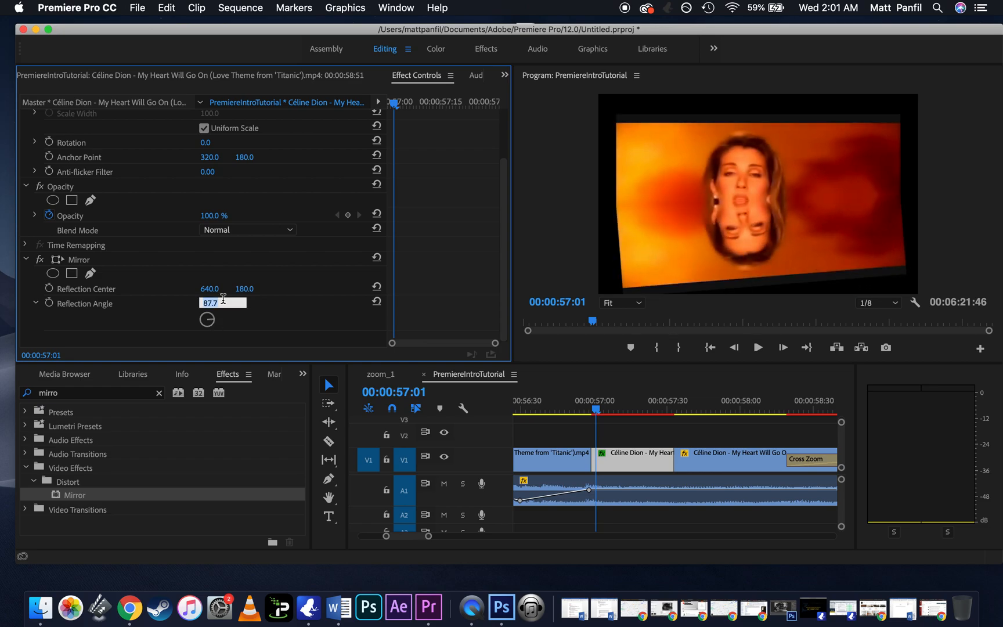
text(90)
key(Return)
Step: Move the playhead to 00:00:57:15 and scale the mirrored segment down to about 239.7 in the program frame
click(622, 436)
drag(606, 412, 634, 417)
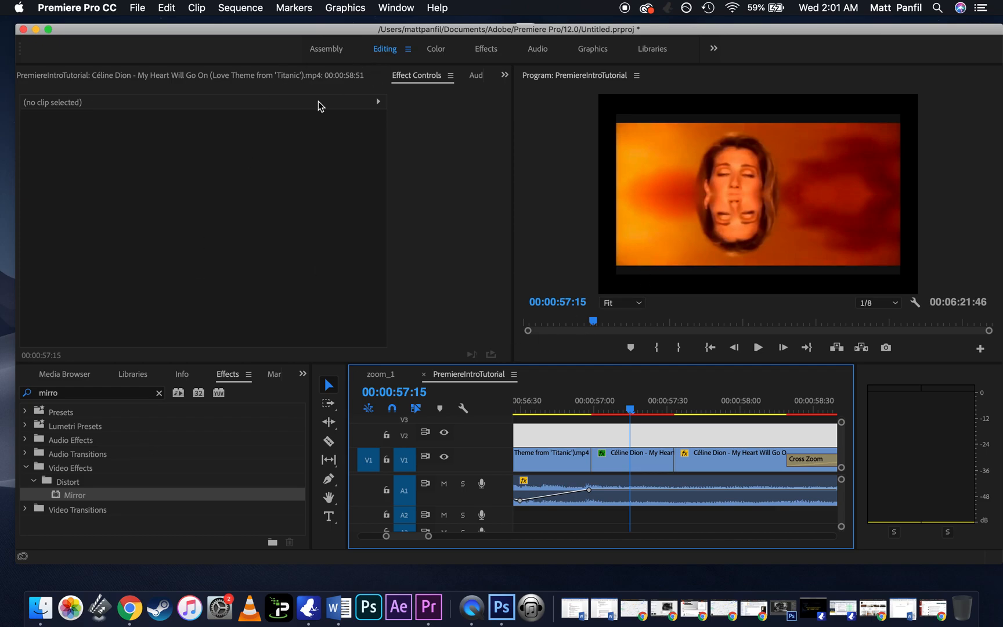
double_click(652, 460)
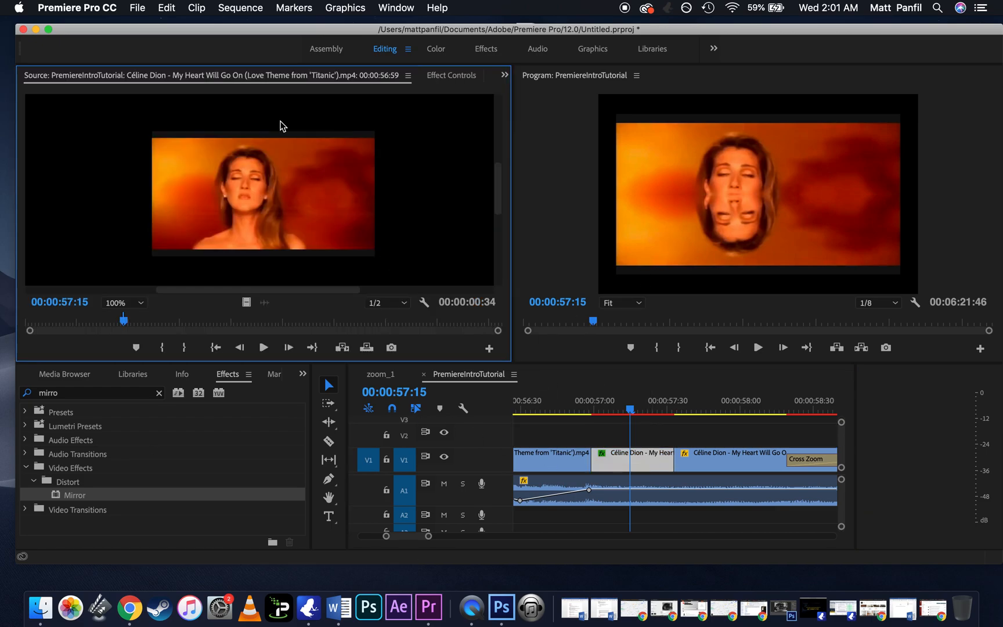
click(427, 80)
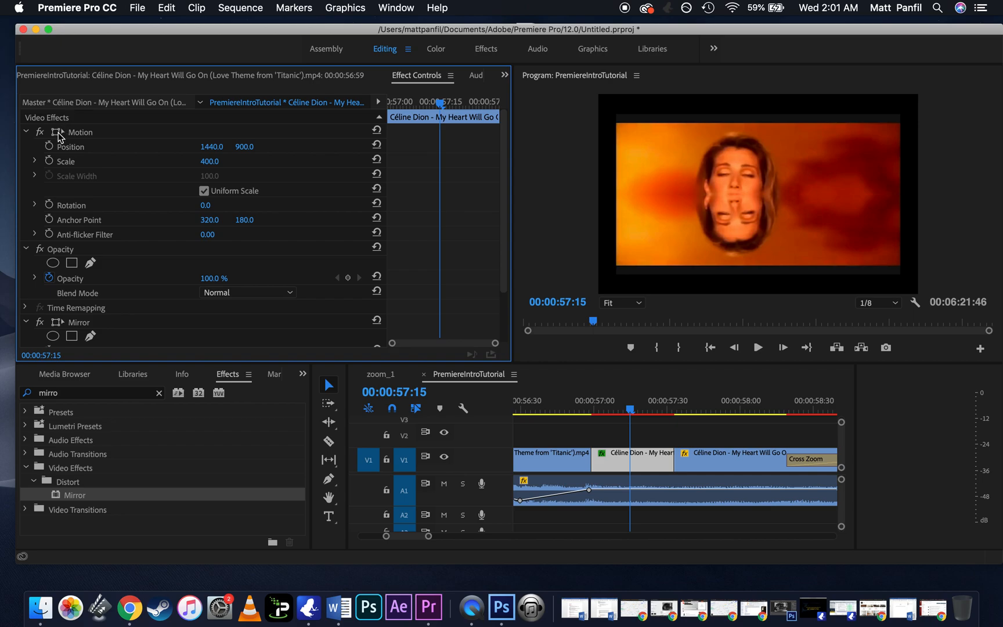
click(58, 135)
click(901, 276)
drag(901, 276, 845, 243)
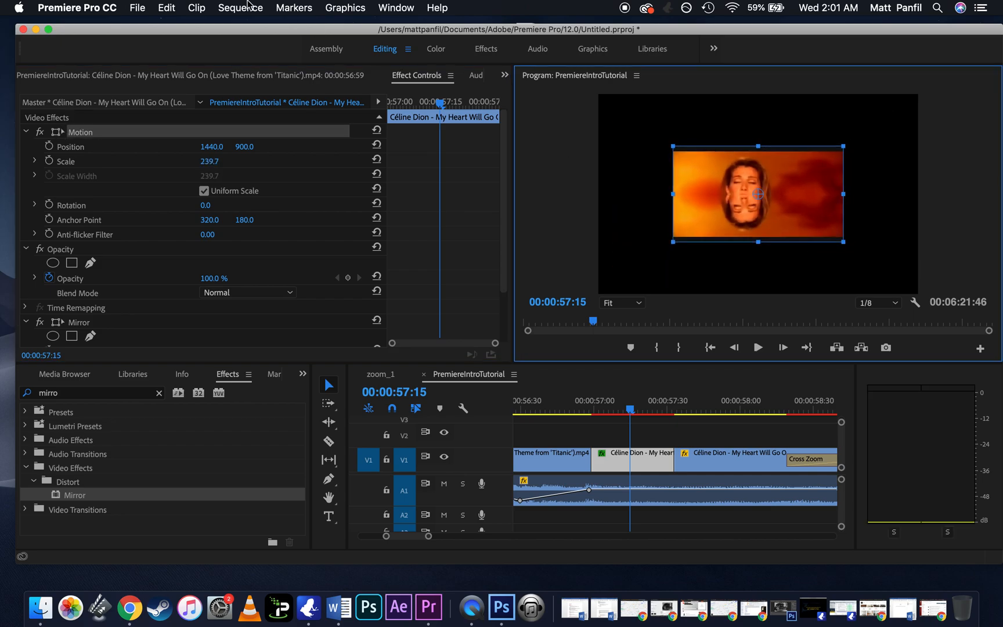
Step: Duplicate the mirrored V1 segment onto track V2 directly above the original
click(165, 4)
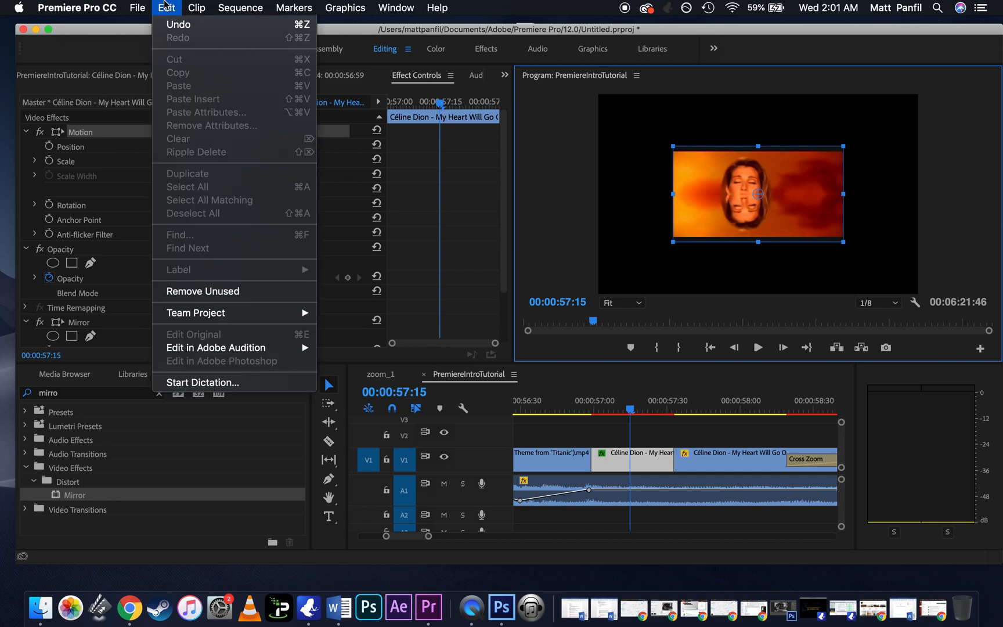
click(641, 208)
click(631, 457)
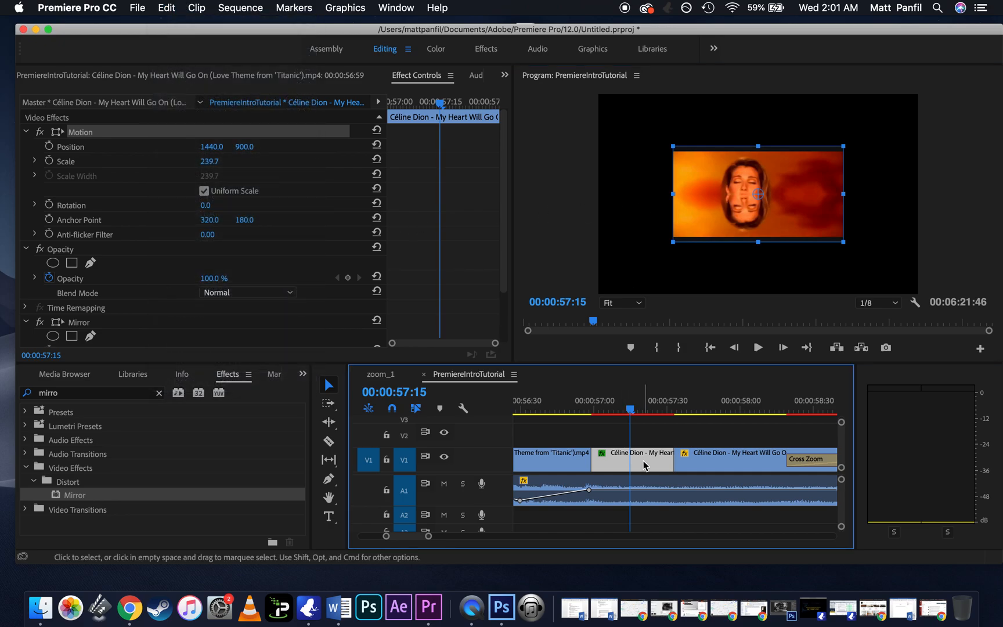
drag(643, 464, 647, 425)
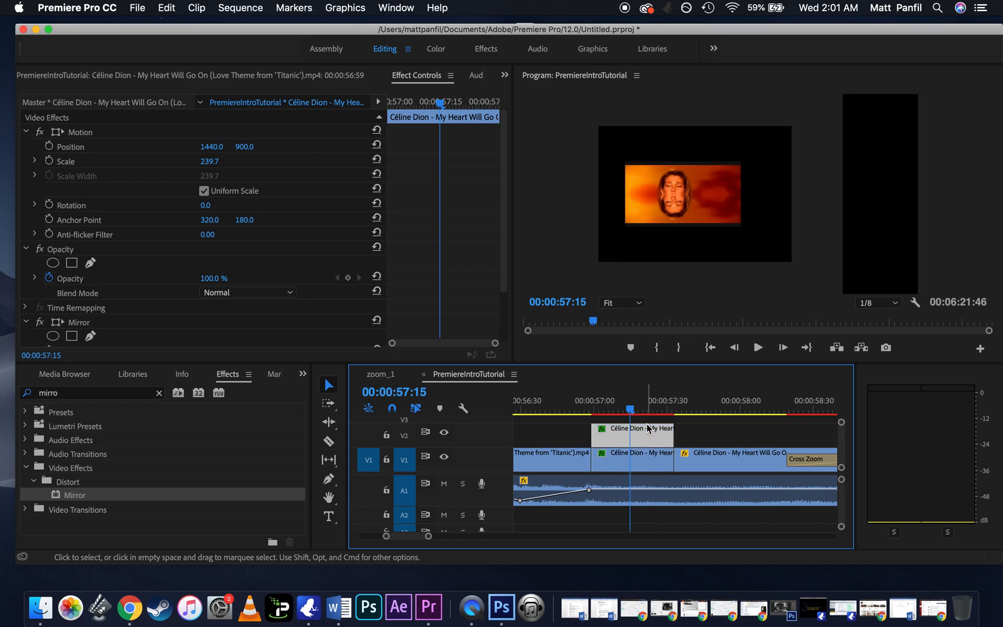
Step: Scale the V2 copy to about 177, rotate it about 91.8°, and place it near position 1872.9, 868.6
click(57, 133)
drag(813, 199, 861, 238)
mouse_move(745, 187)
mouse_down()
mouse_move(757, 191)
mouse_move(744, 196)
mouse_up()
drag(805, 188, 817, 215)
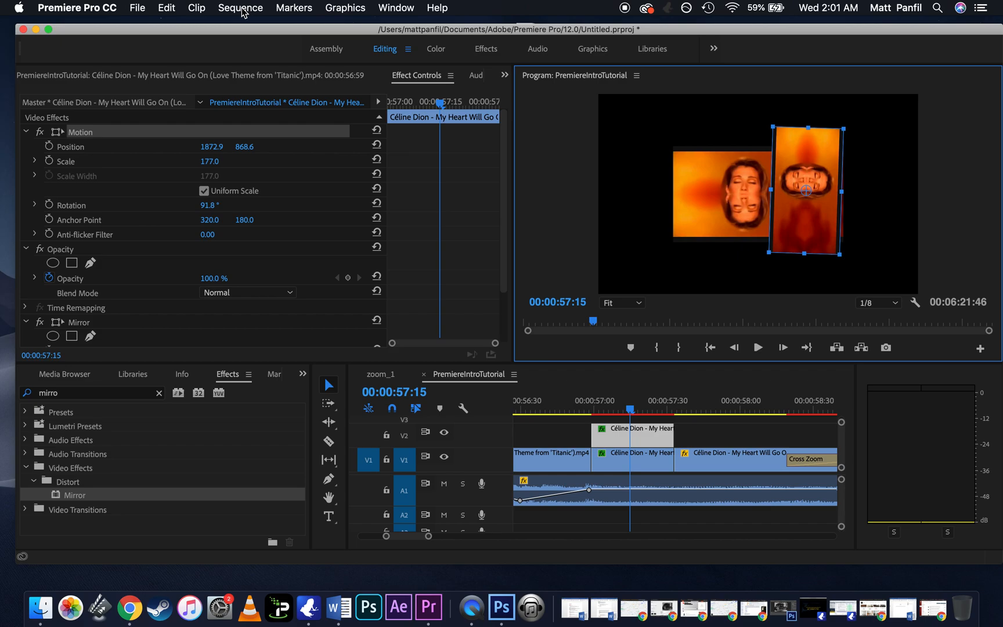
Step: Create a legacy title named Title 01 at 2880 by 1800 with a 60.00 fps timebase
click(140, 7)
mouse_move(157, 25)
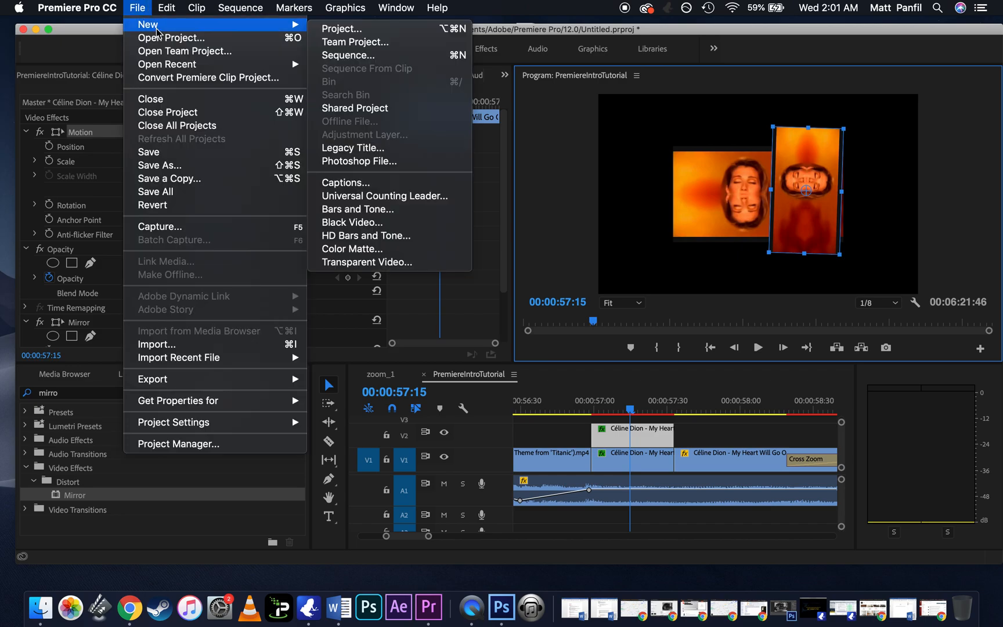
click(353, 148)
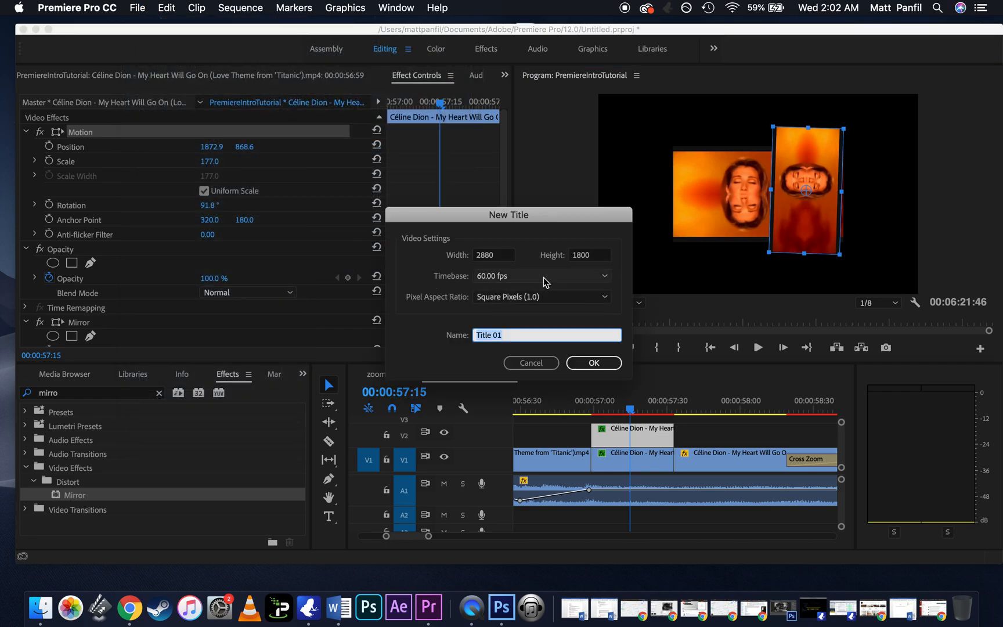
click(503, 281)
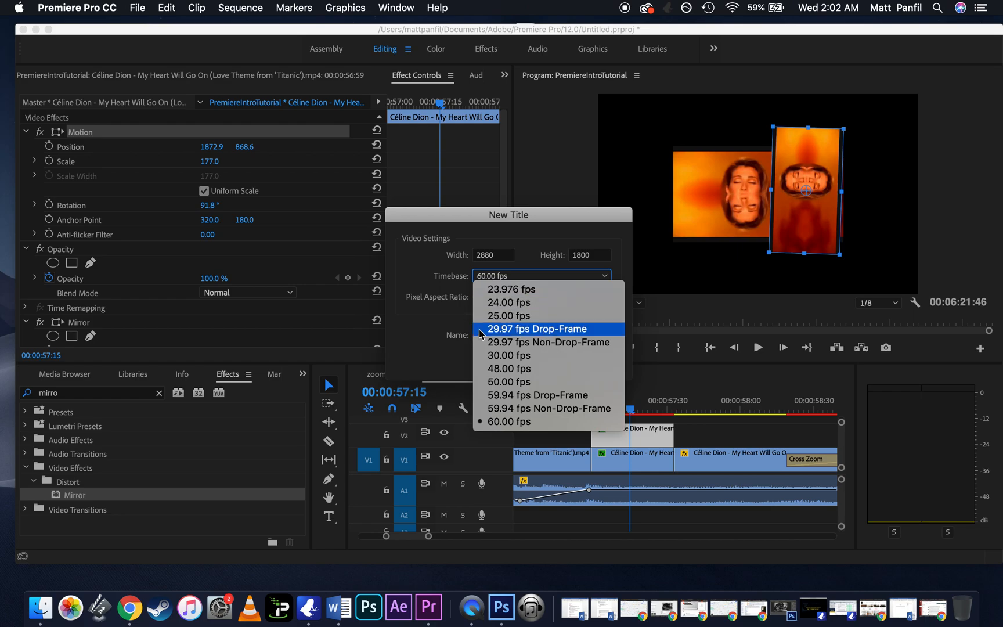
click(426, 360)
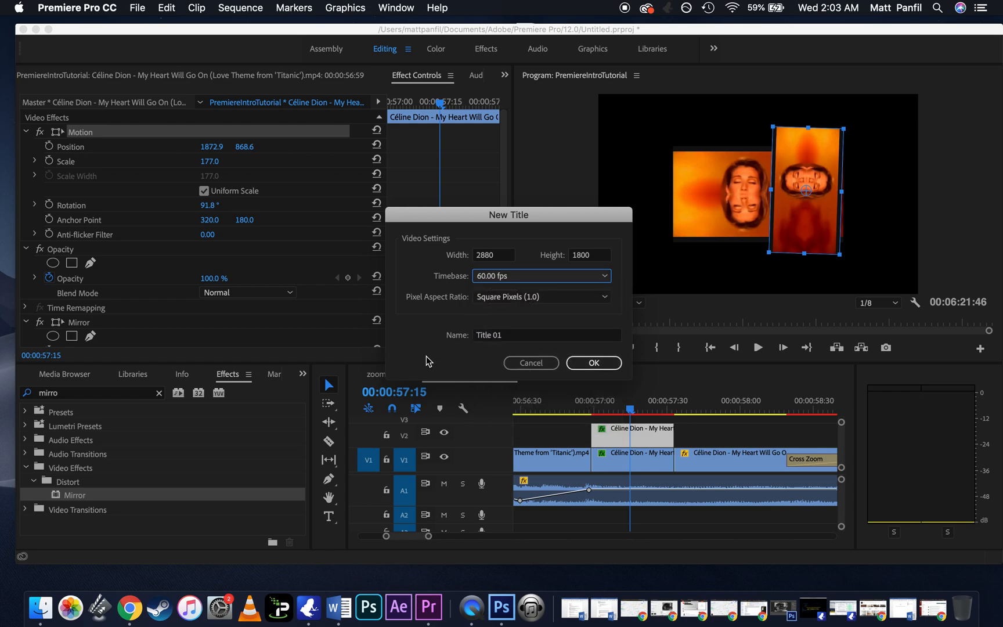
click(593, 364)
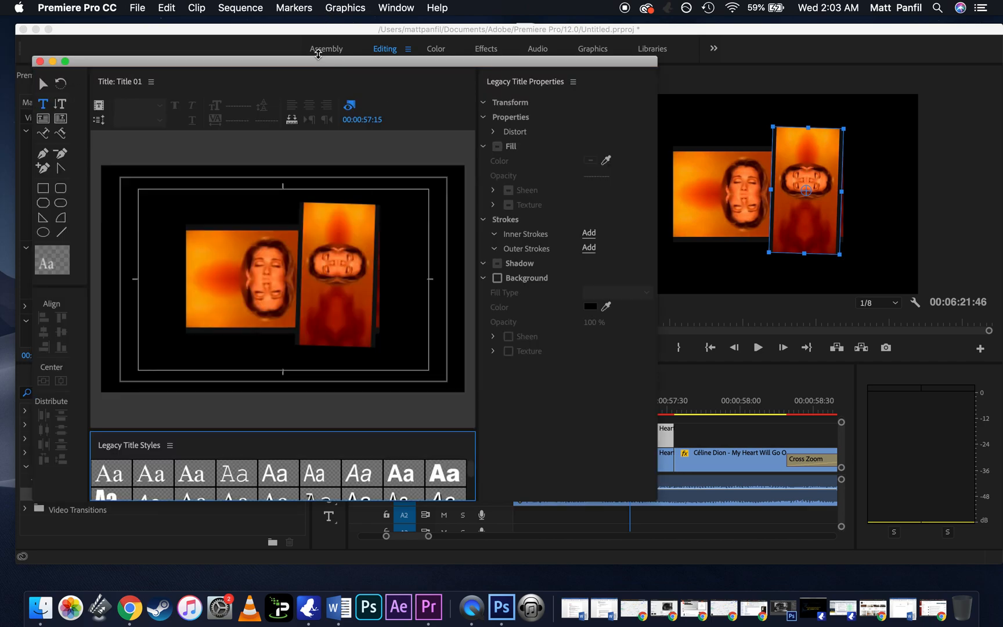
Step: Add the two-line text "TITANIC 2" and "JACK'S RETURN" over the picture in the title
drag(319, 61, 430, 61)
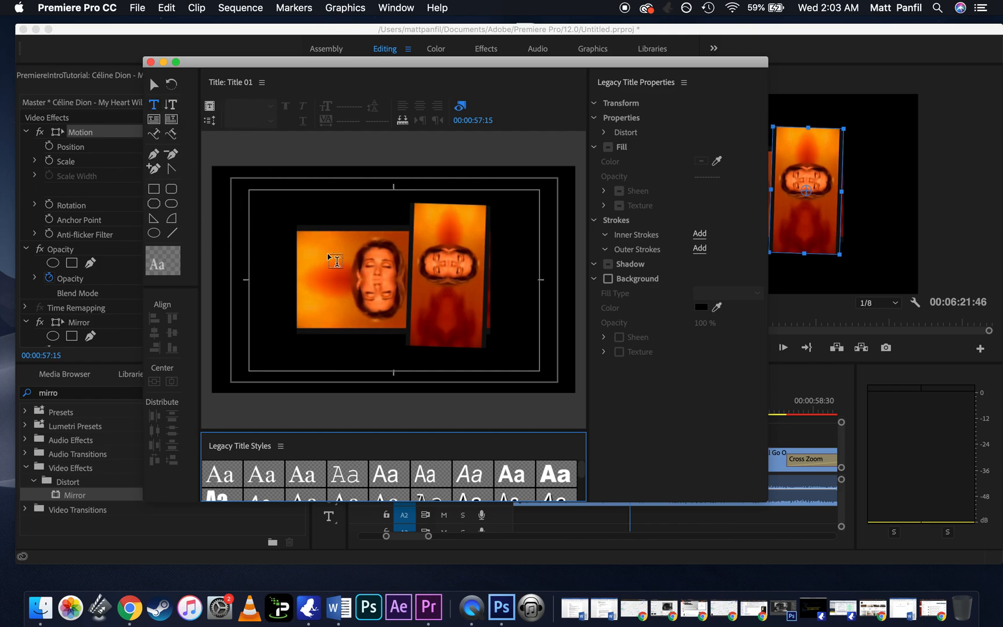
click(342, 256)
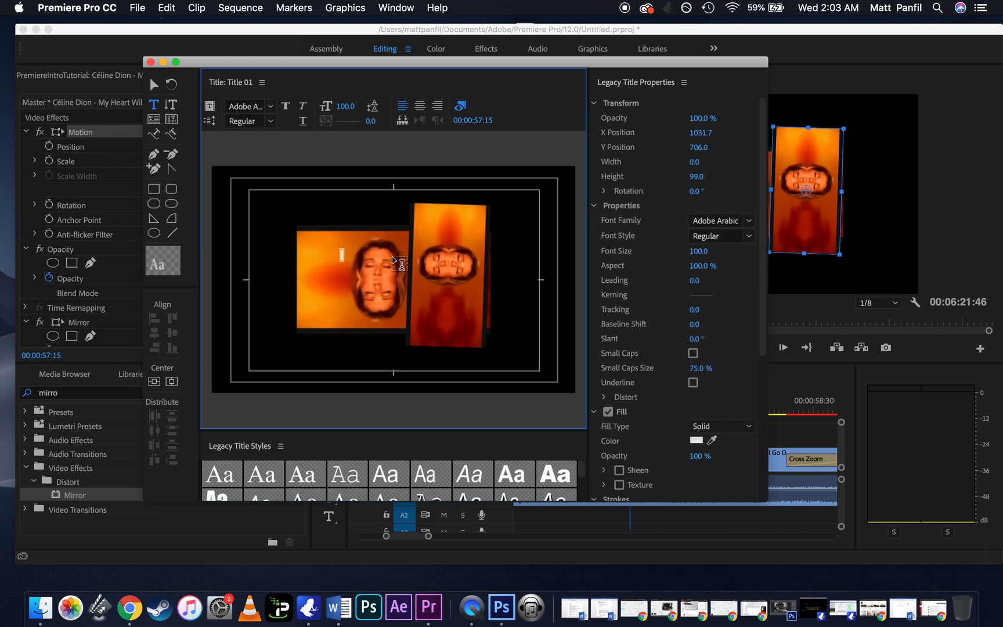
text(TITAN)
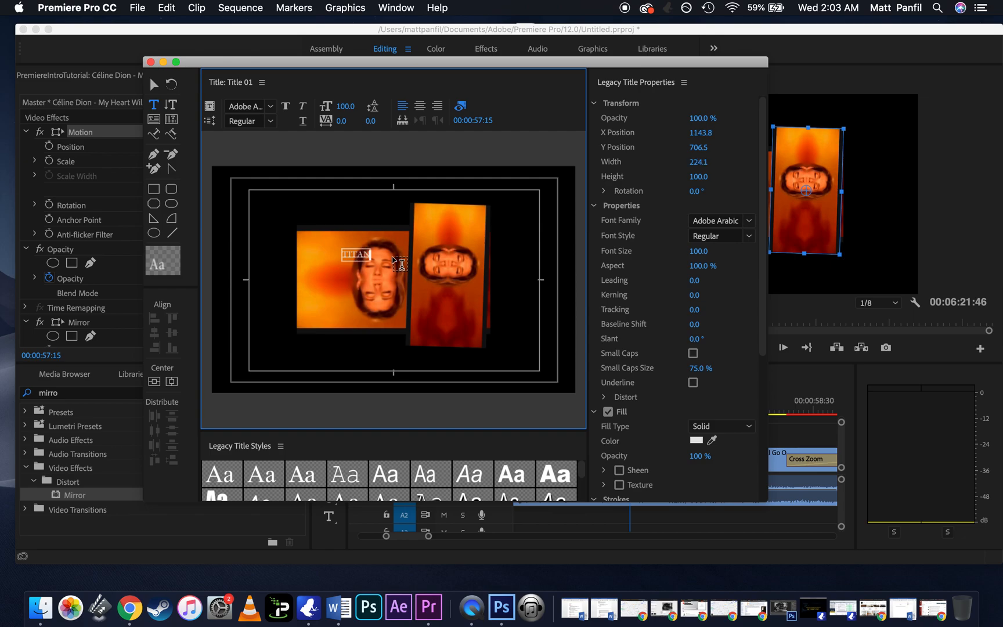
text(IC 2)
key(Return)
text(JACK)
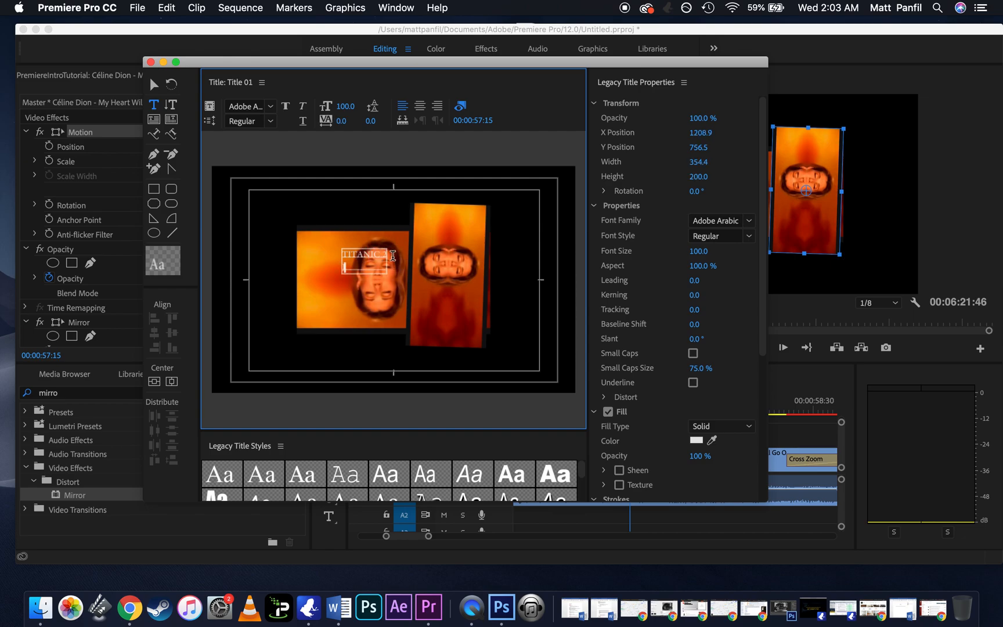
text('S RETURN)
Step: Apply the bold Arial Black title style to all the text and set its font size to 400
drag(410, 268, 342, 250)
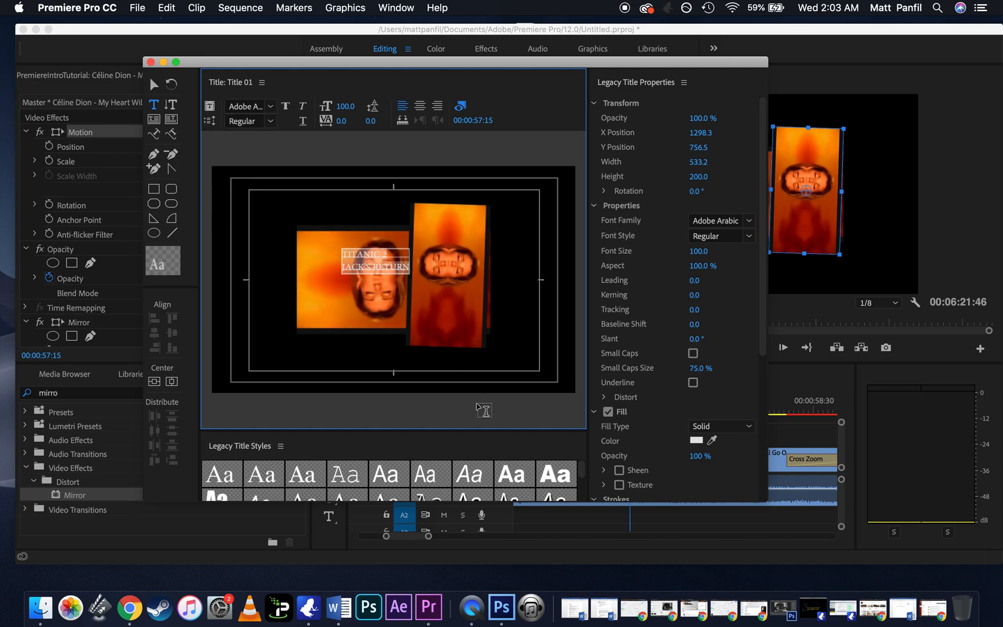
click(561, 468)
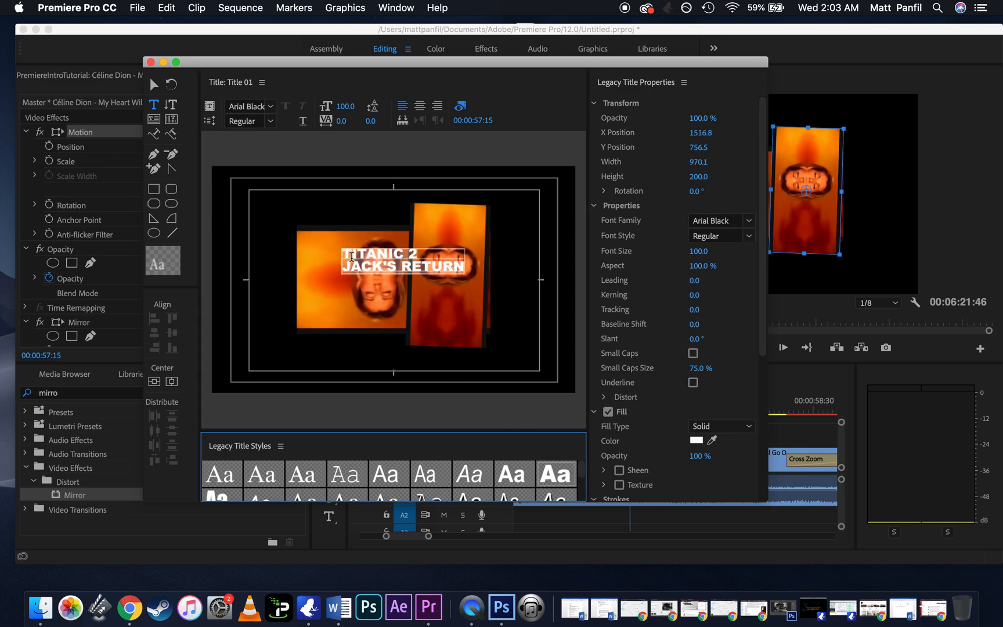
click(348, 107)
text(400)
key(Return)
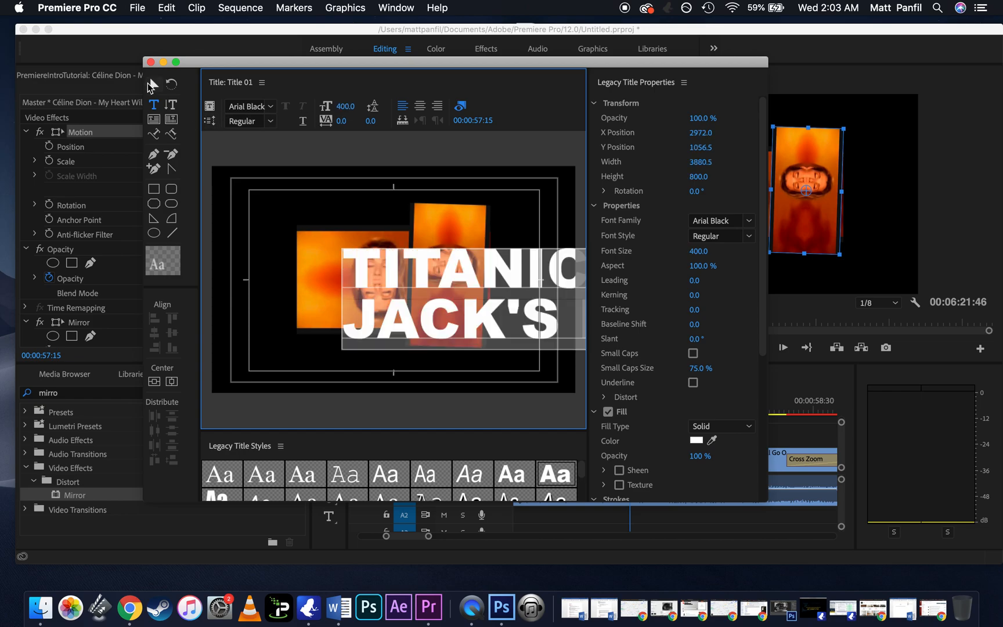
Step: Move the title text to about X 2138.9, Y 830.2 and turn on its shadow
click(148, 83)
drag(429, 301, 314, 268)
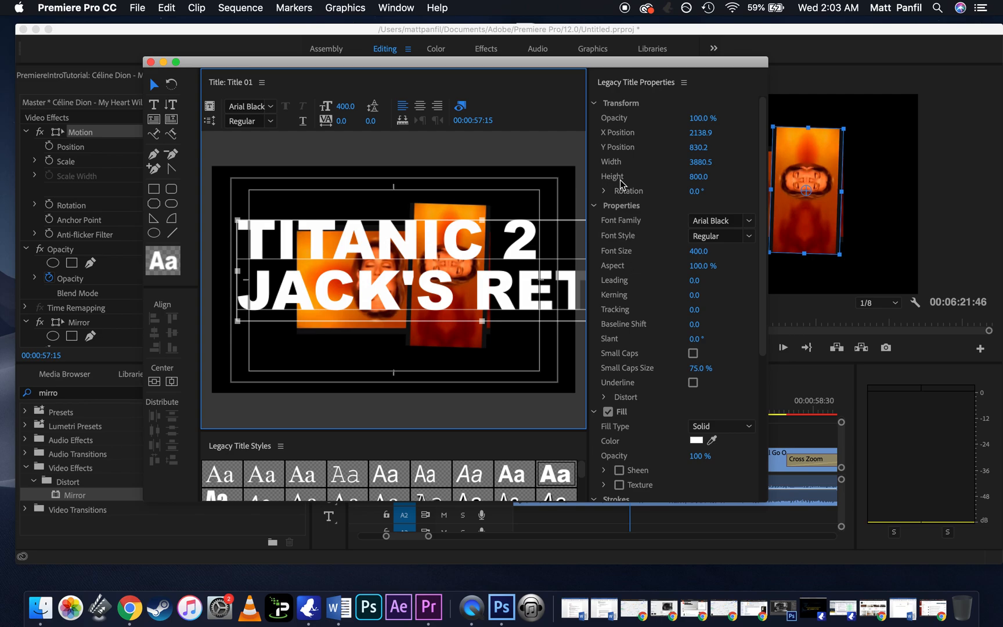
scroll(625, 232, down, 5)
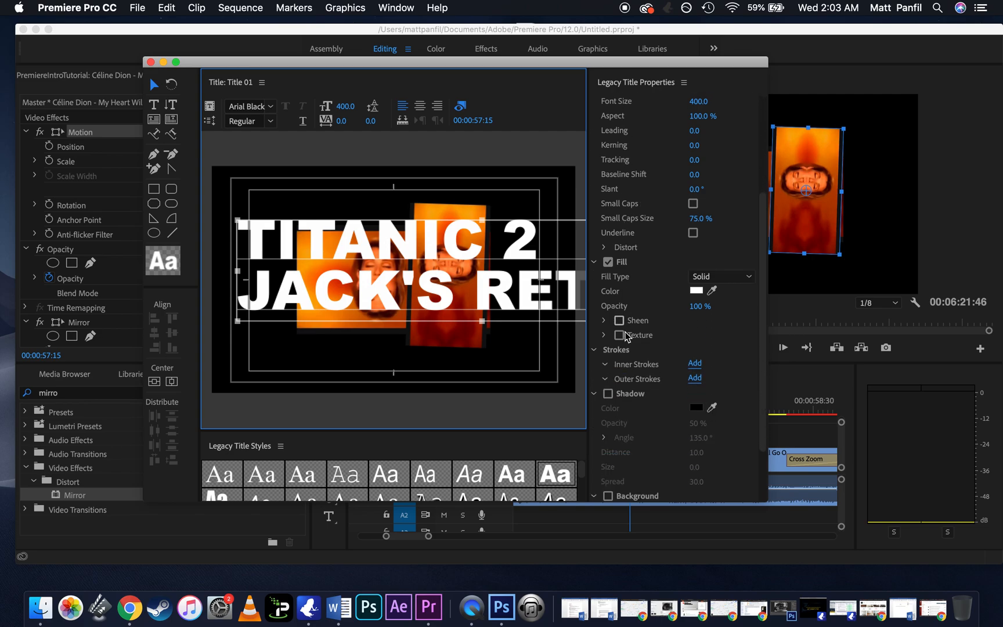
click(609, 394)
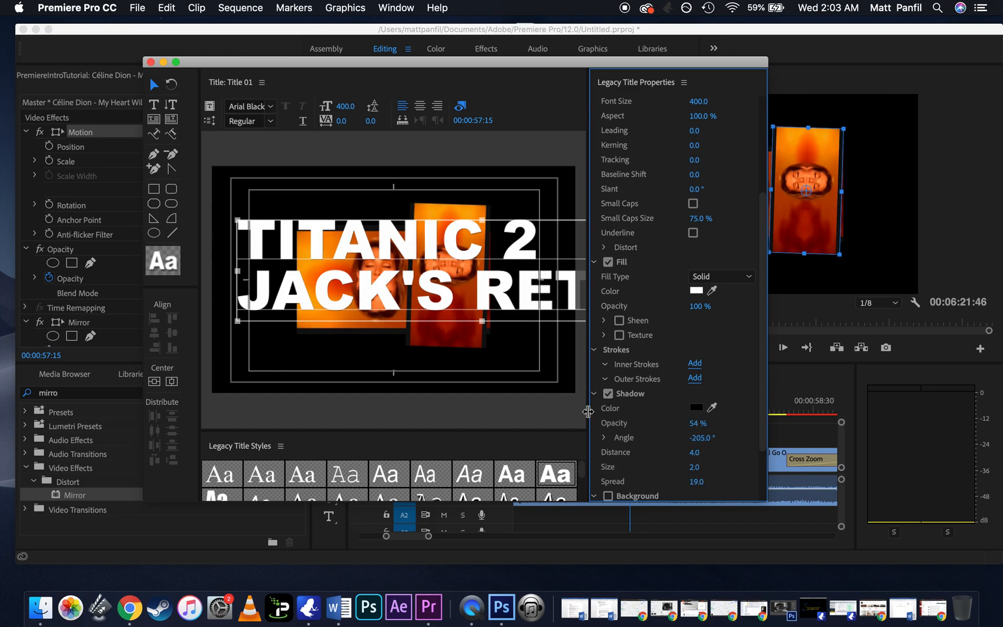
Step: Look through the remaining legacy title styles and close the title editor
click(436, 461)
scroll(441, 467, down, 8)
scroll(451, 471, down, 10)
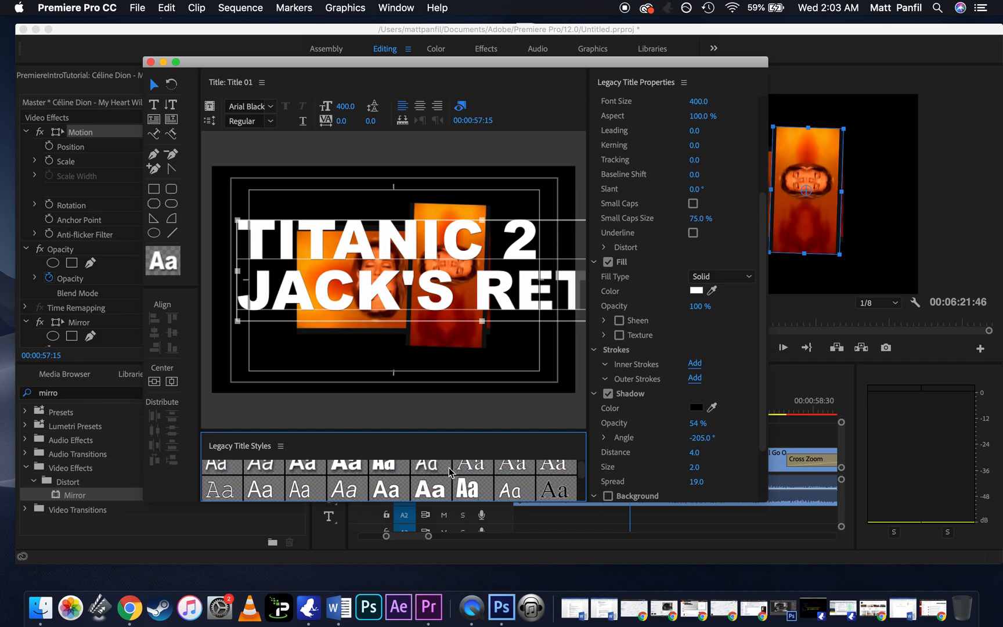
scroll(451, 472, up, 2)
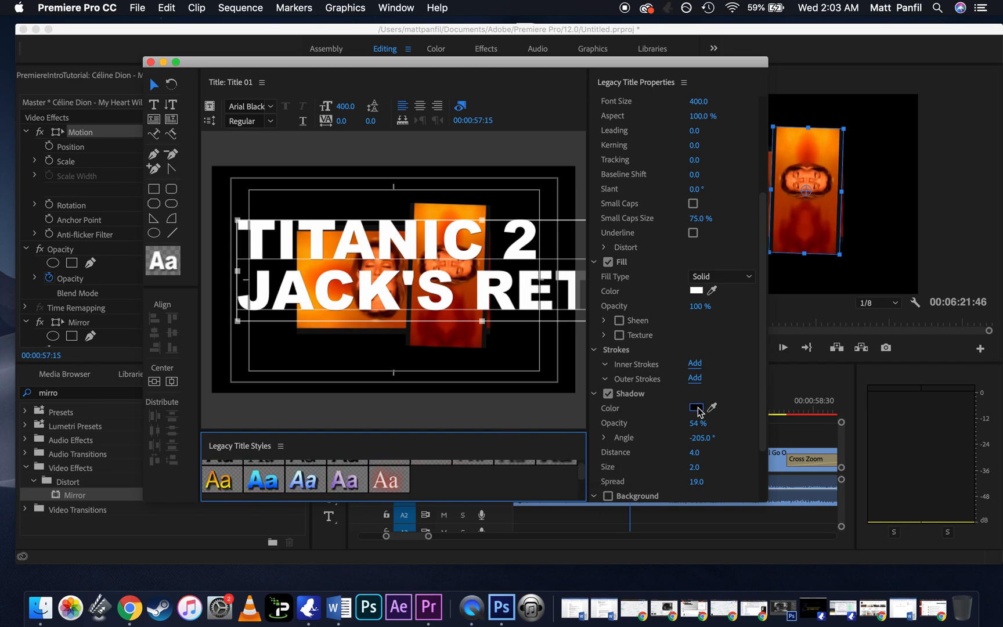
click(151, 62)
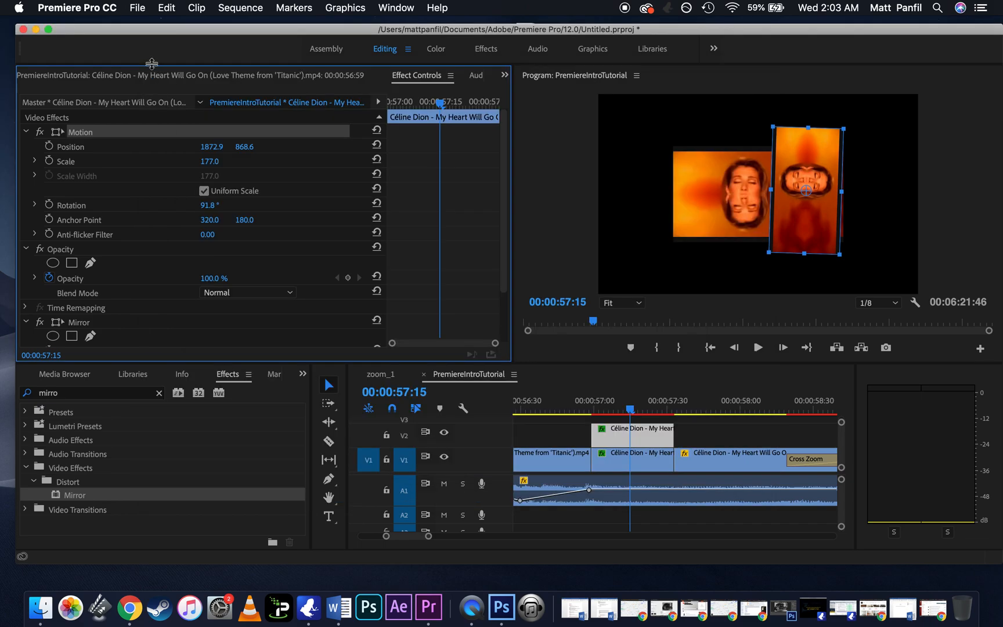
Step: Place Title 01 from the project on track V2 after the duplicated clip and view the frame at 00:00:58:18
click(71, 376)
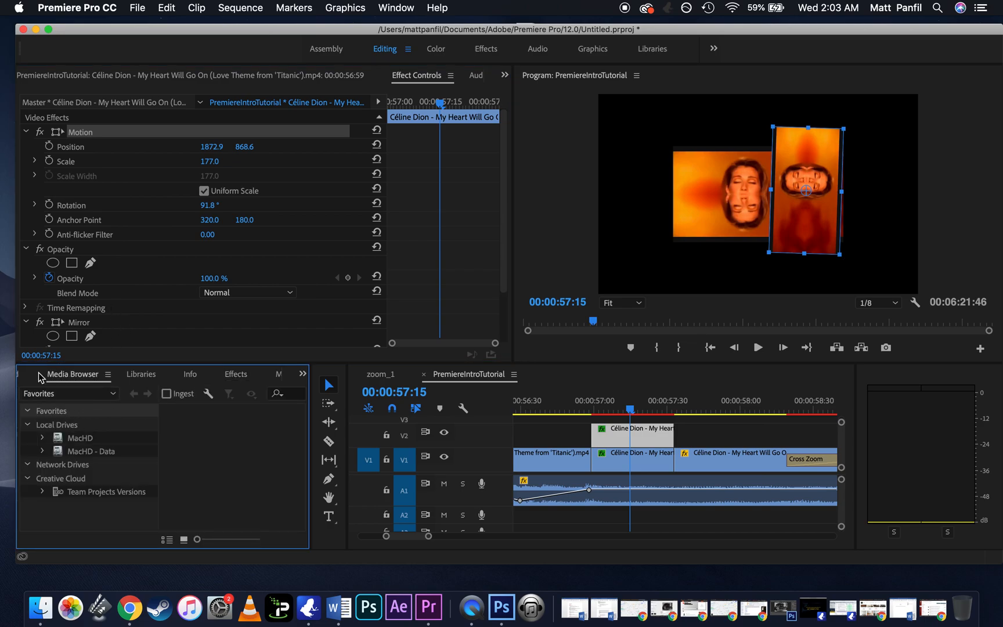
key(shift+1)
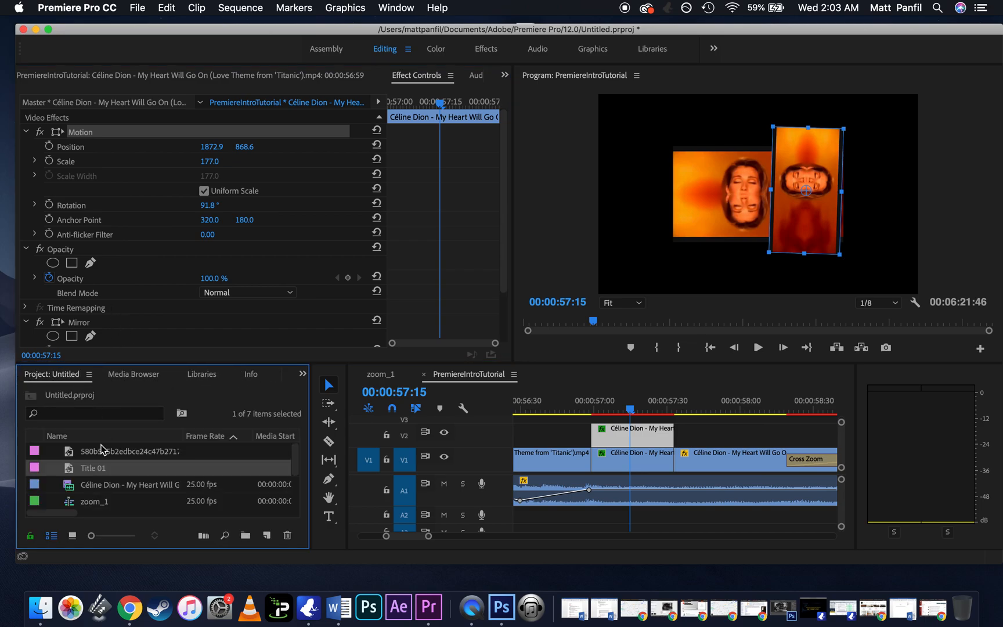
scroll(118, 498, down, 3)
scroll(119, 498, up, 3)
click(110, 488)
drag(95, 474, 709, 432)
click(732, 409)
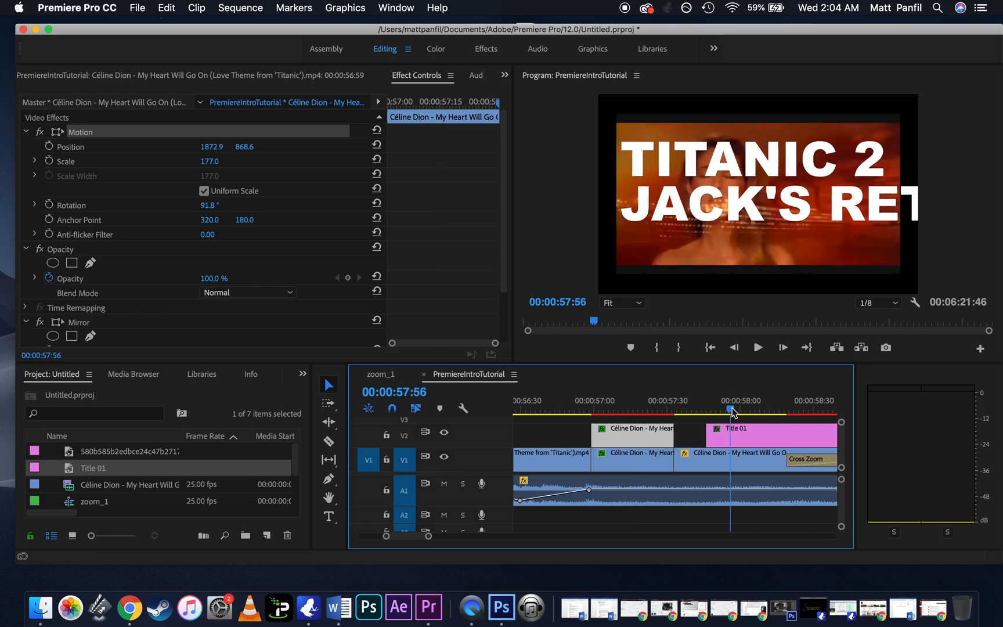
key(minus)
scroll(733, 412, right, 5)
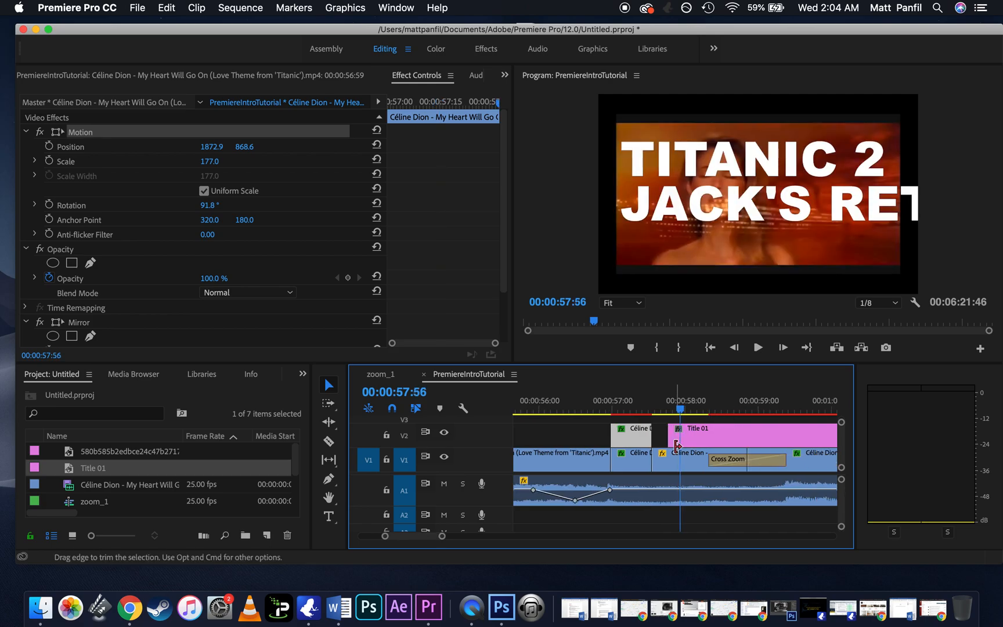
click(602, 410)
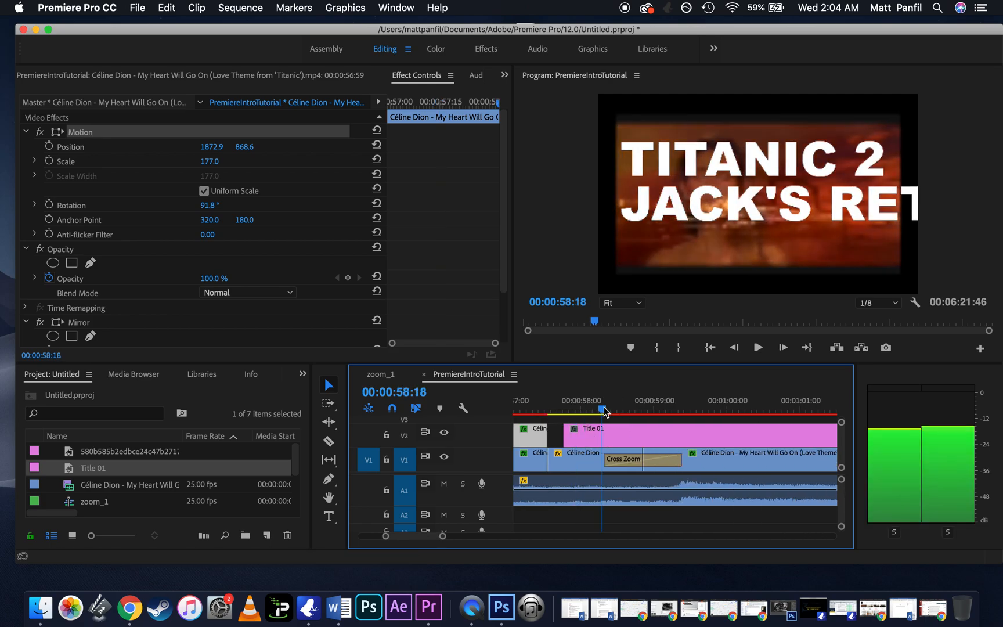
Step: Reopen Title 01 and resize its text to about 2811.6 by 678.2 at about X 1670.9, Y 796.9, closing the title editor
double_click(629, 436)
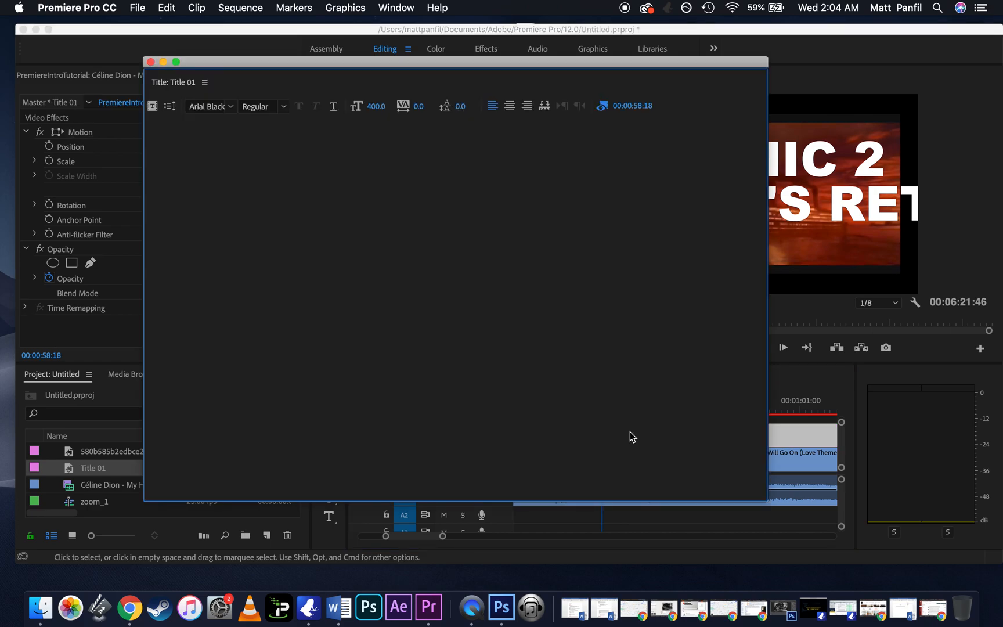
click(154, 85)
drag(274, 251, 295, 251)
drag(255, 221, 391, 237)
drag(464, 270, 292, 258)
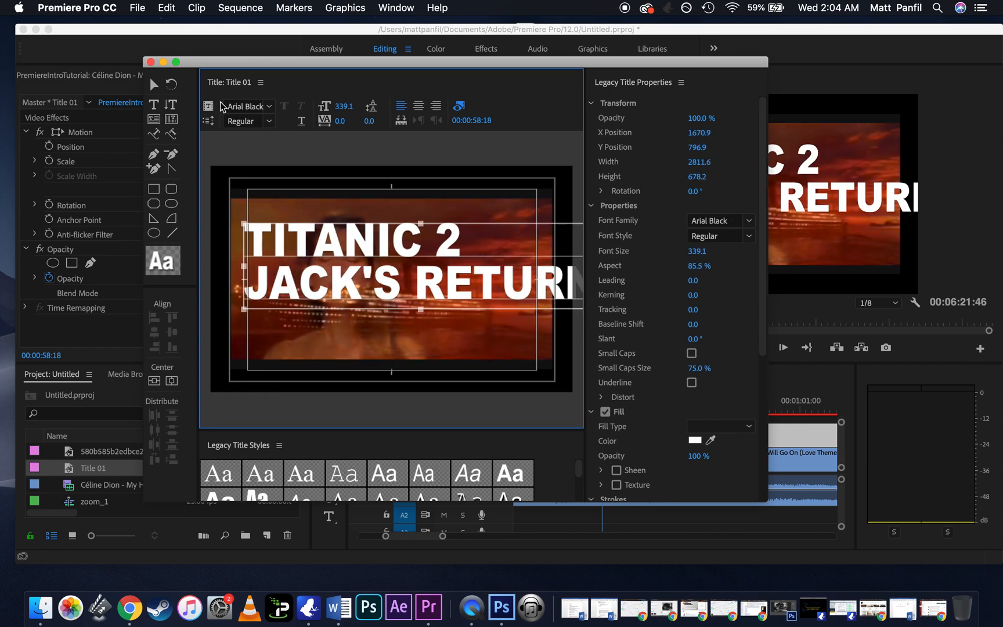
click(151, 63)
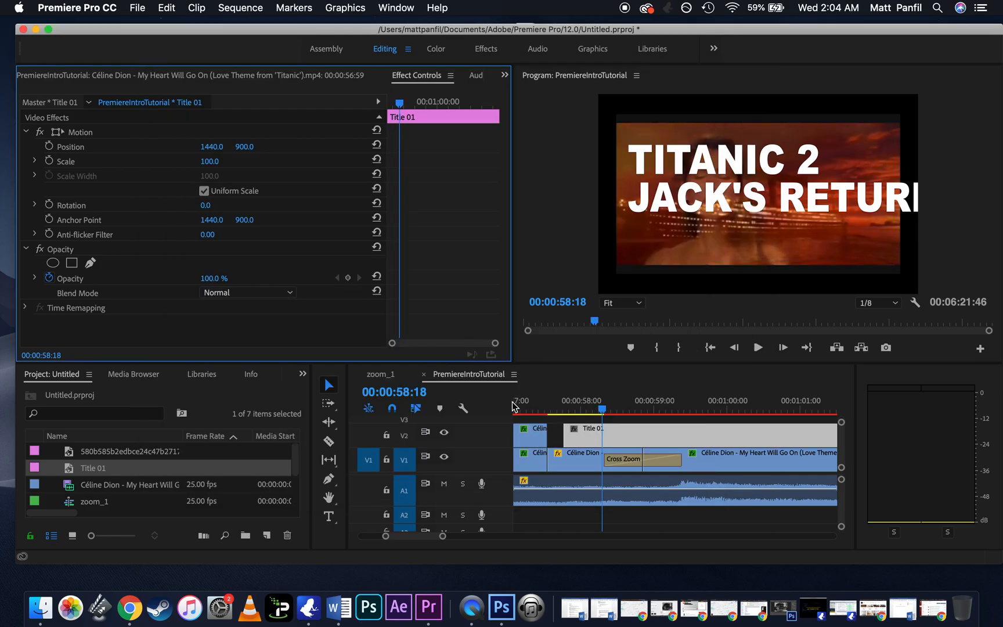
Step: Add a Cross Dissolve video transition to the start of the Title 01 clip, lasting about 00:00:02:12
click(303, 374)
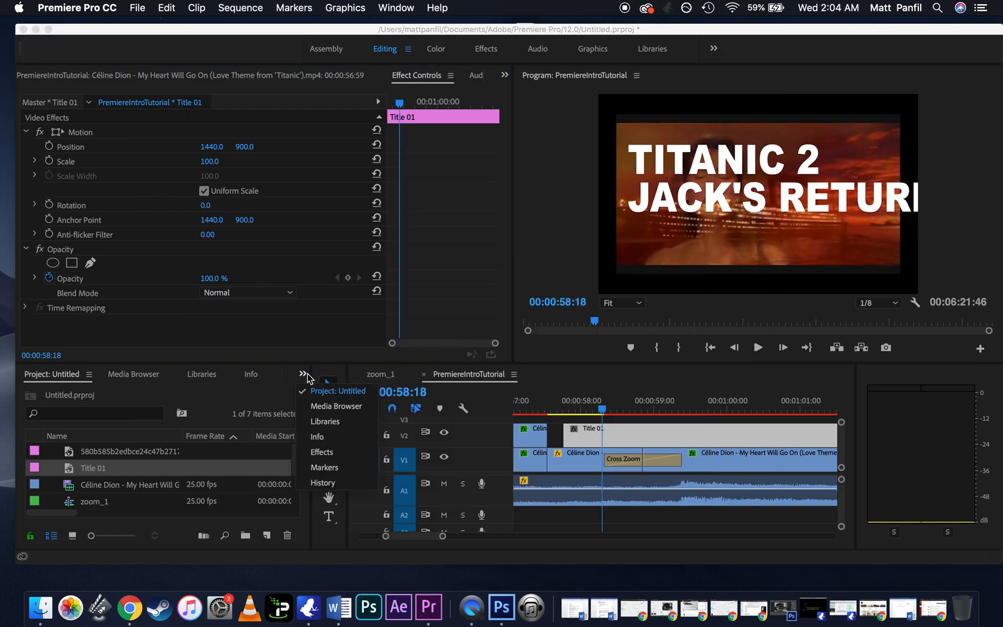
click(324, 453)
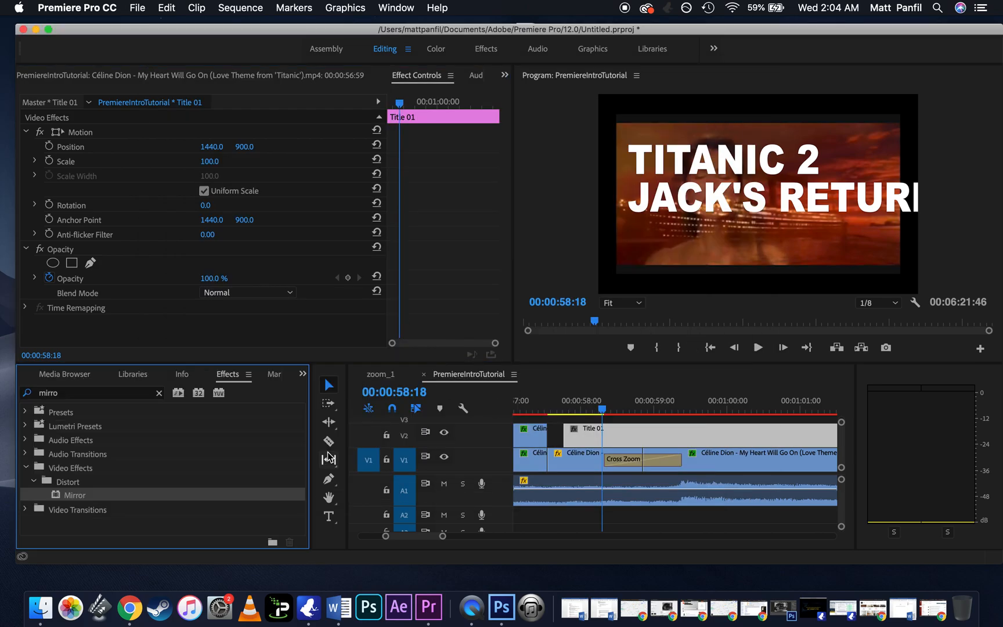
double_click(67, 393)
key(BackSpace)
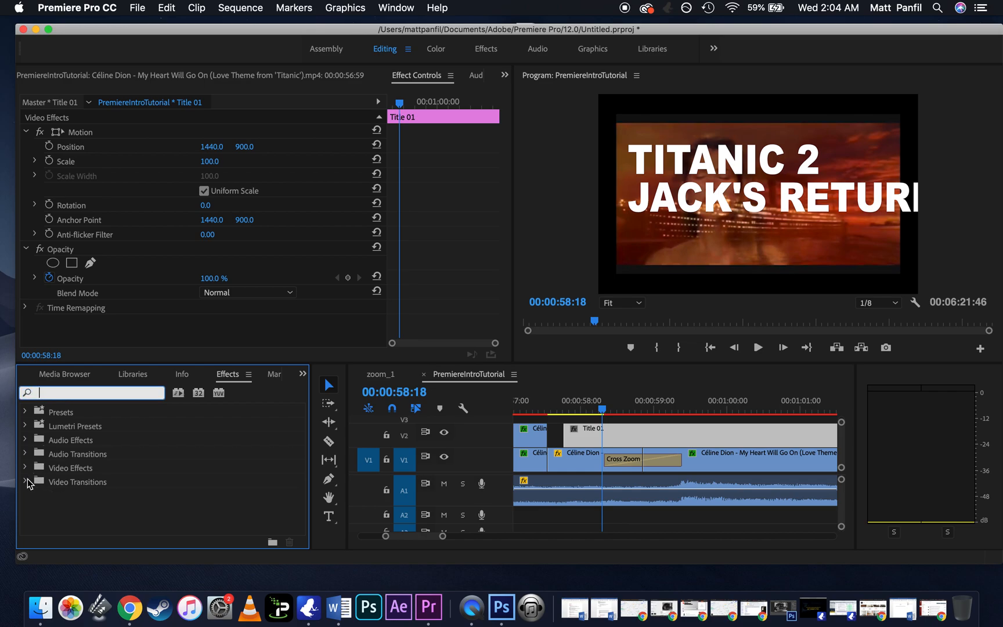
click(26, 482)
click(33, 510)
scroll(35, 513, down, 3)
drag(91, 496, 723, 434)
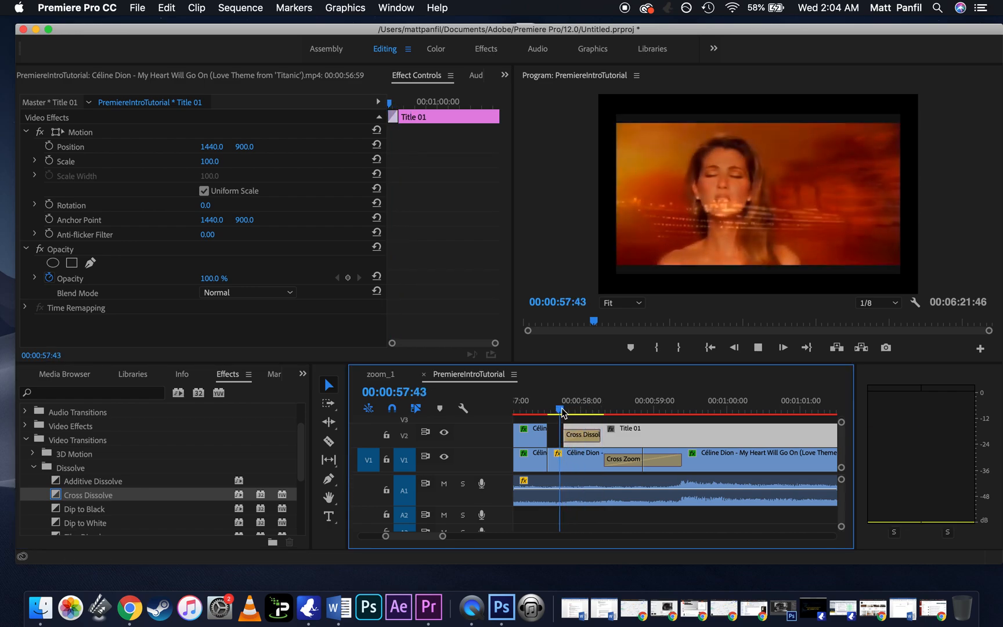
Step: Play back the title's fade-in from just before the Title 01 clip and view the frame at 00:01:00:19
key(space)
click(566, 412)
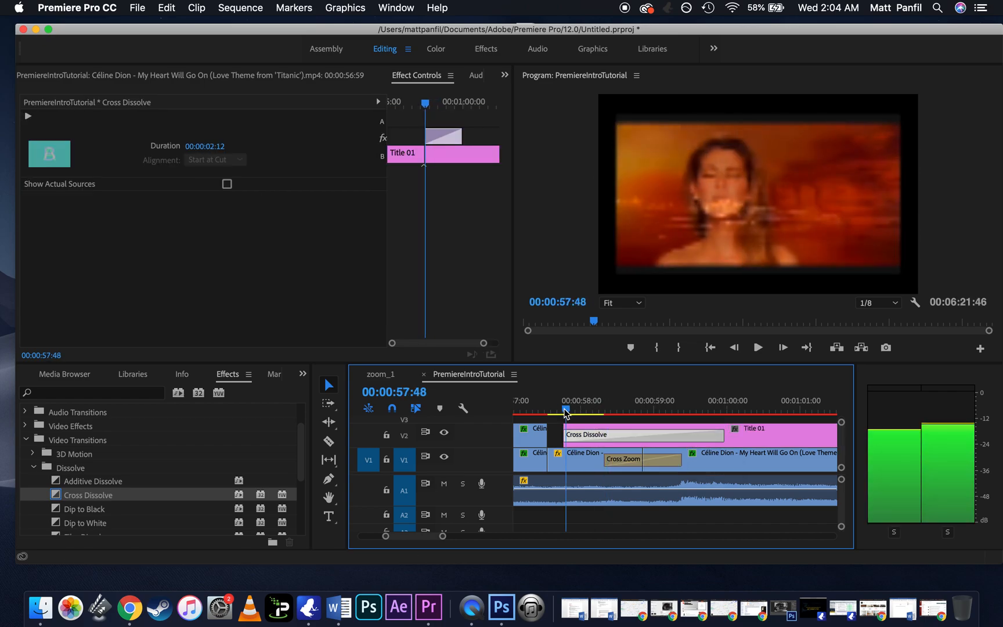
key(space)
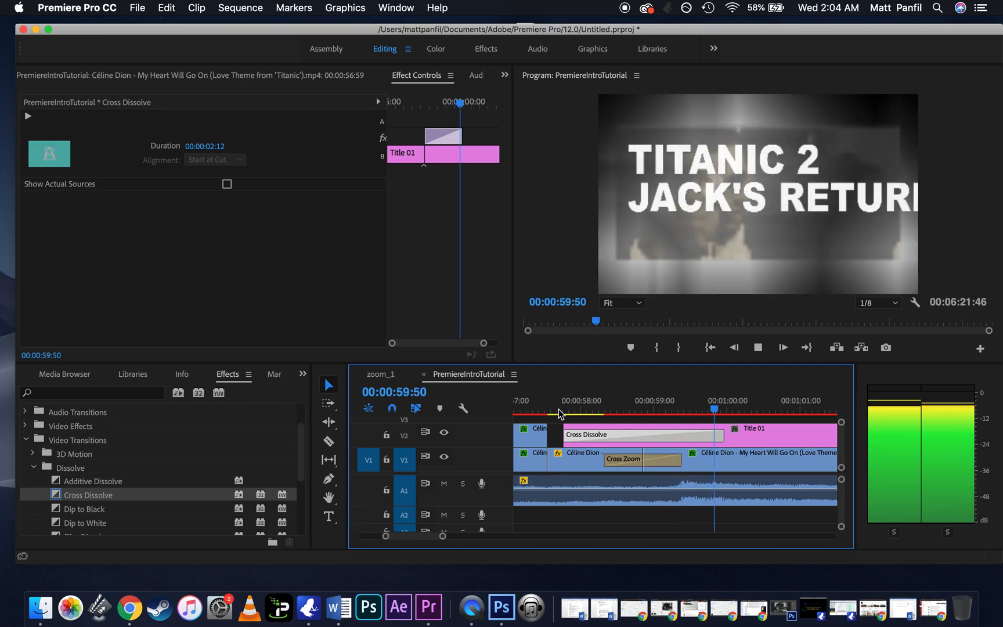
key(space)
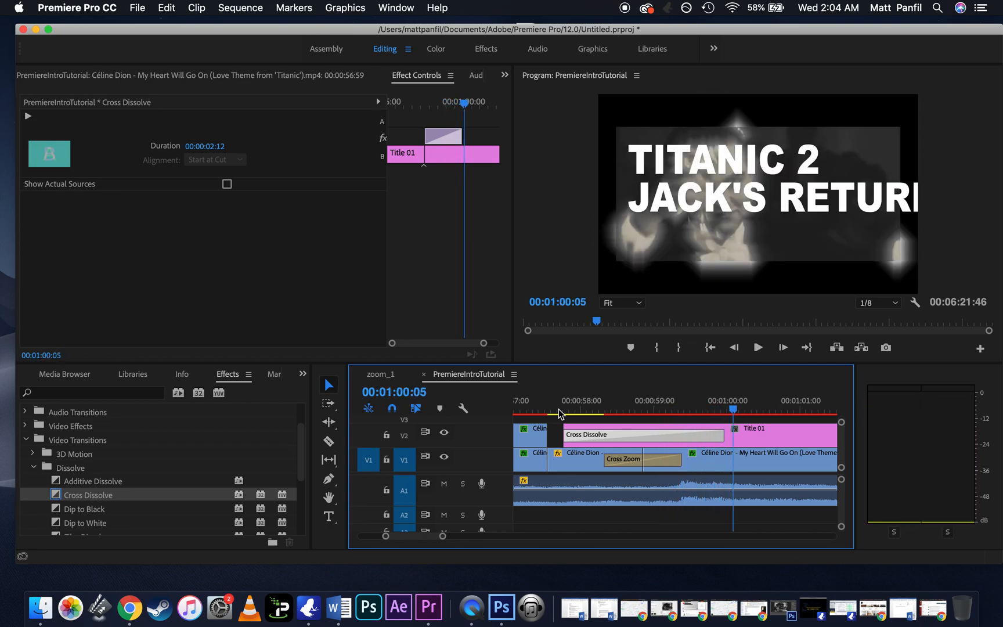
click(750, 406)
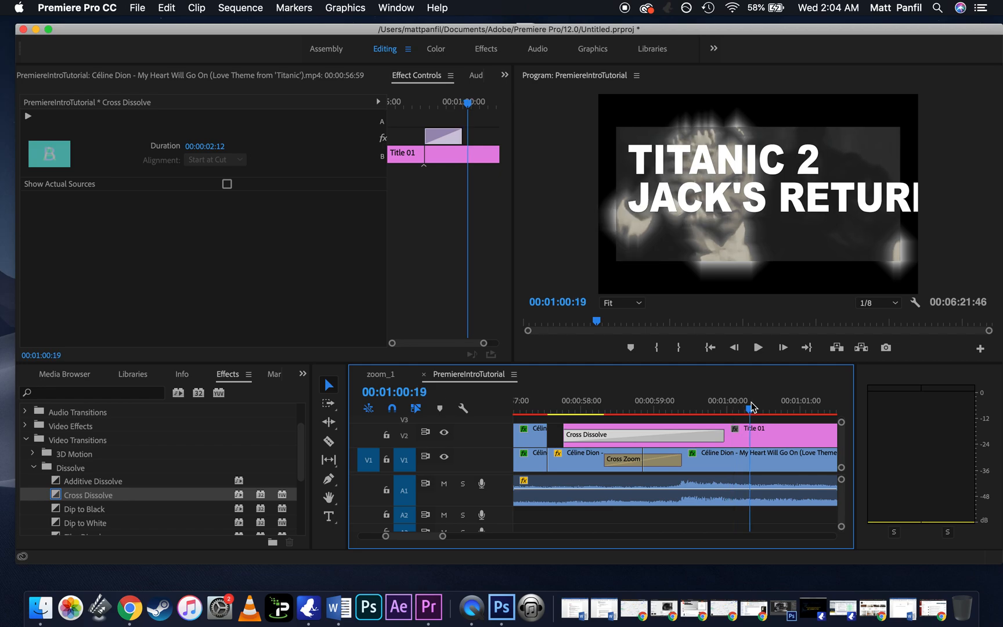